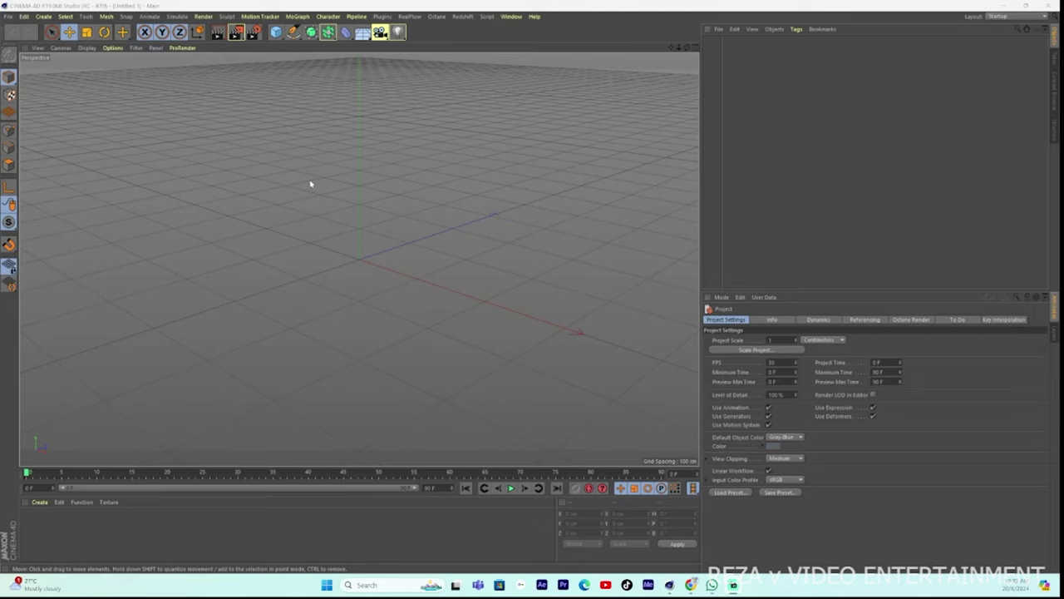
# Step: Add a sphere primitive and raise it slightly
pyautogui.click(276, 34)
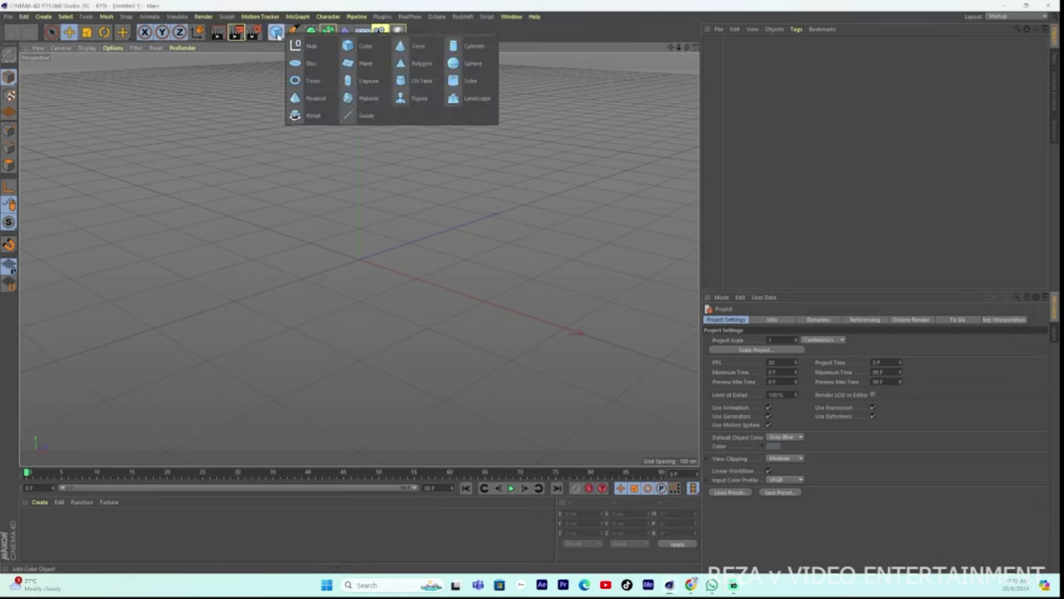
pyautogui.click(463, 64)
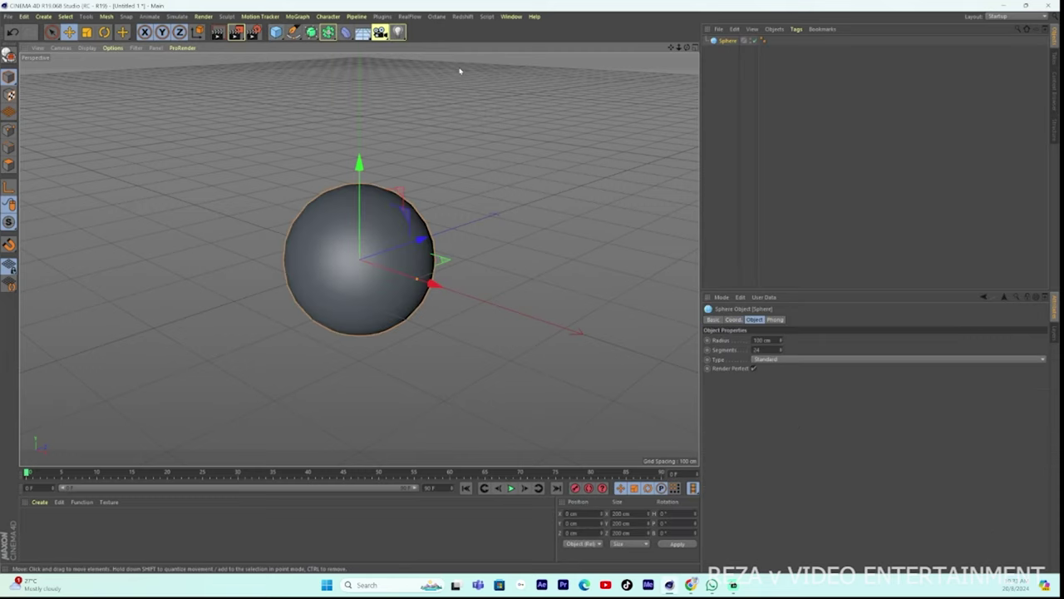
pyautogui.moveTo(360, 163); pyautogui.dragTo(360, 119)
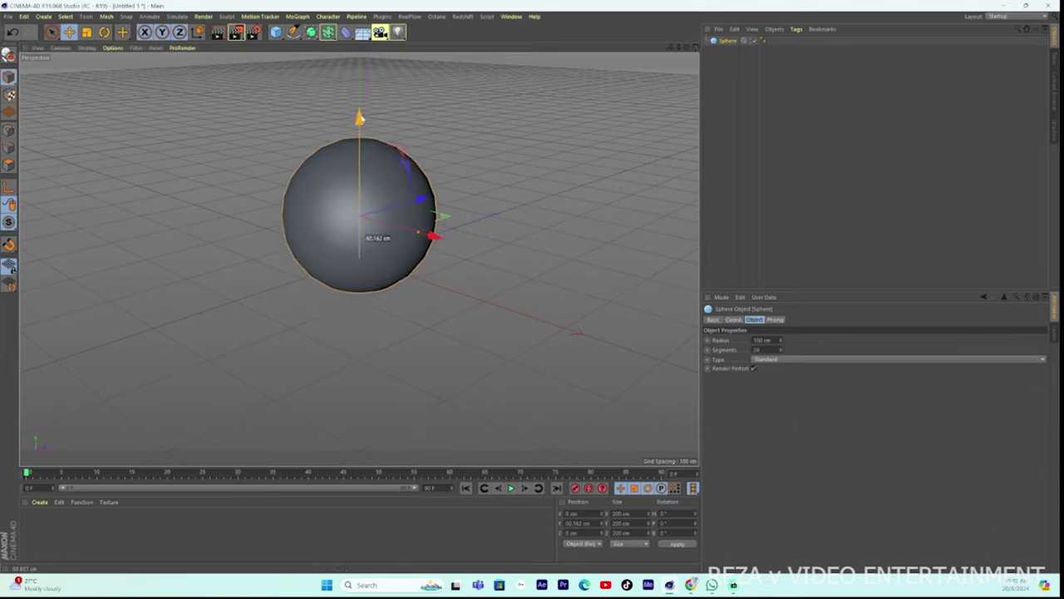
# Step: Add a plane scaled to about 866 × 1002 cm and lift the sphere about 298 cm above it
pyautogui.click(277, 34)
pyautogui.click(368, 64)
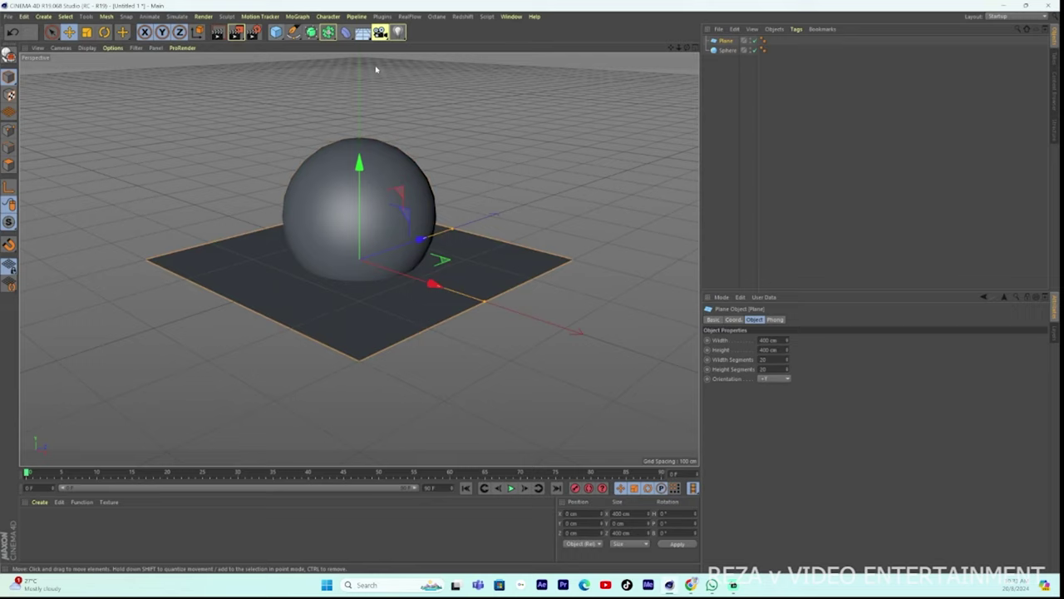
pyautogui.moveTo(452, 230); pyautogui.dragTo(554, 192)
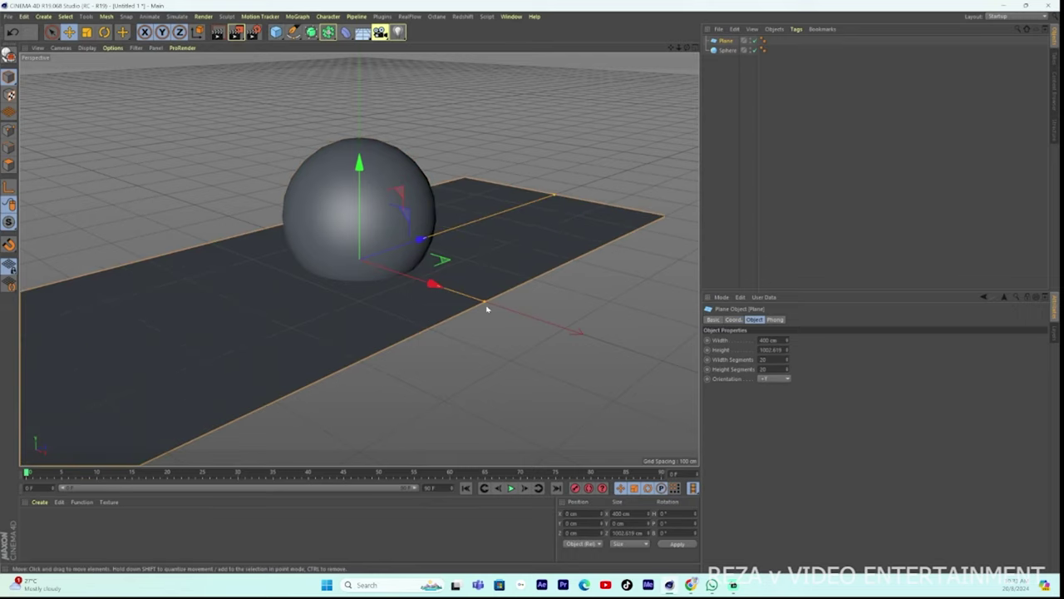
pyautogui.moveTo(487, 304); pyautogui.dragTo(615, 354)
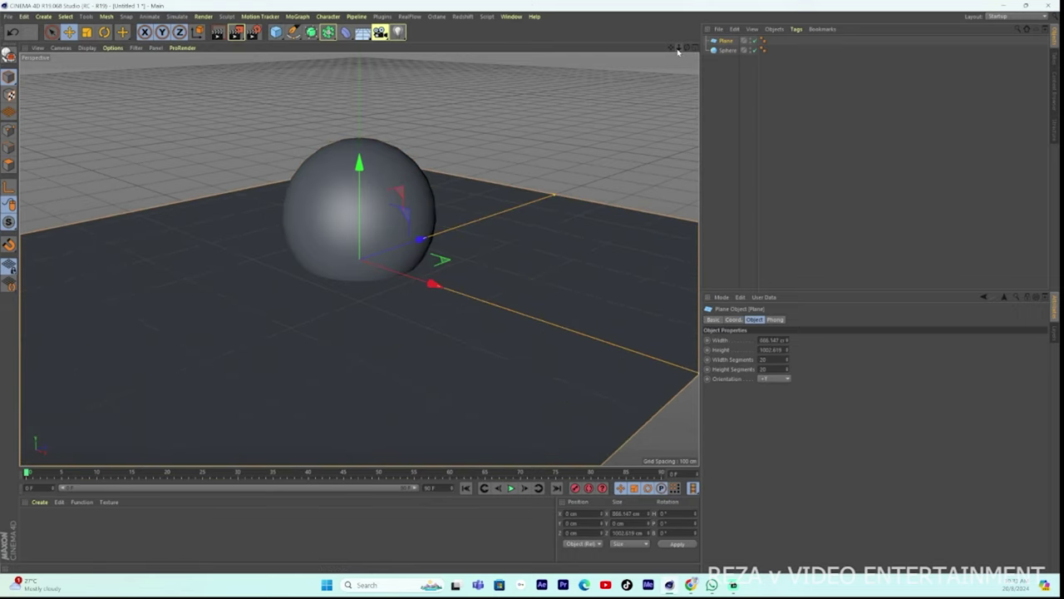
pyautogui.moveTo(682, 43); pyautogui.dragTo(678, 47)
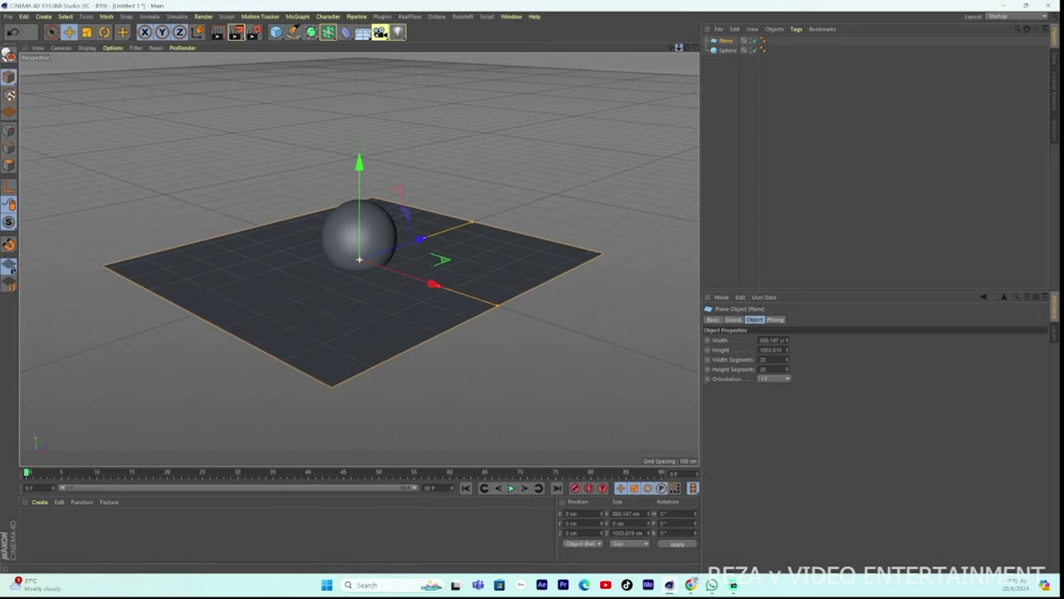
pyautogui.click(728, 50)
pyautogui.moveTo(359, 143); pyautogui.dragTo(360, 52)
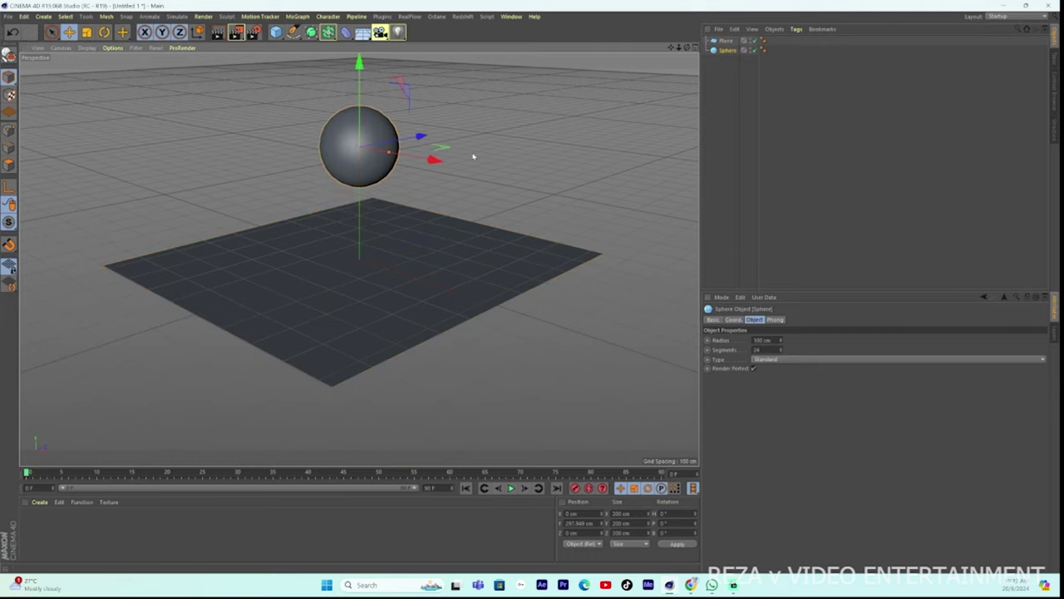
# Step: Add a Rigid Body simulation tag to the sphere, then bring up the plane's tag menu
pyautogui.rightClick(725, 49)
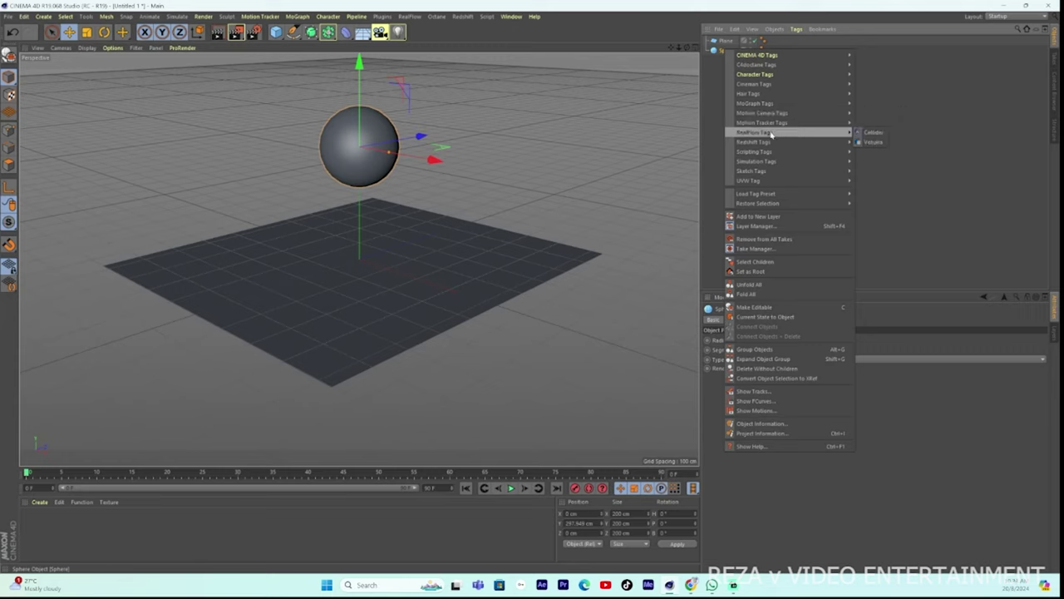
pyautogui.moveTo(755, 161)
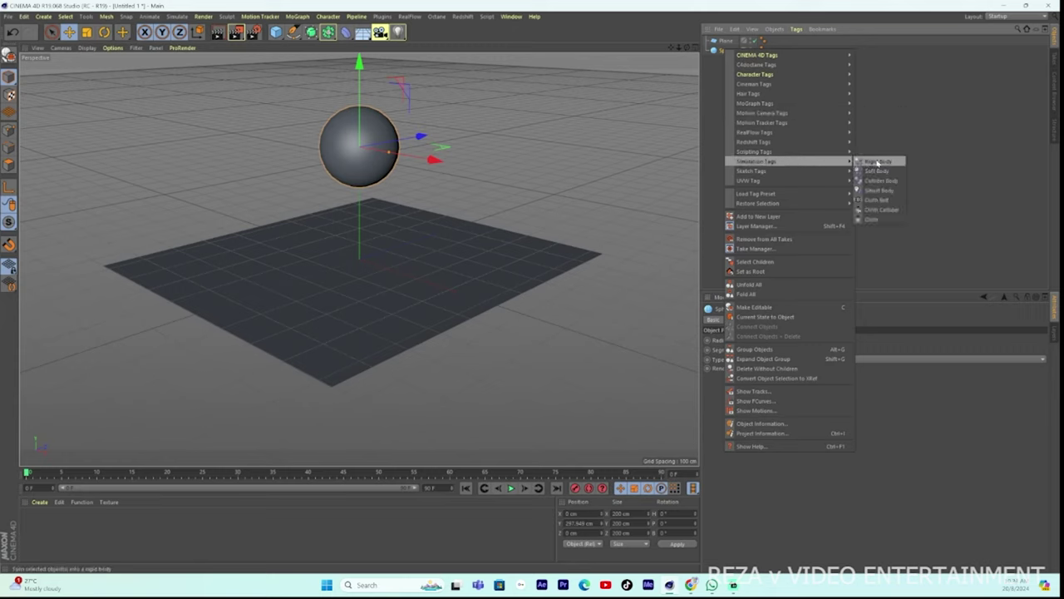
pyautogui.click(877, 162)
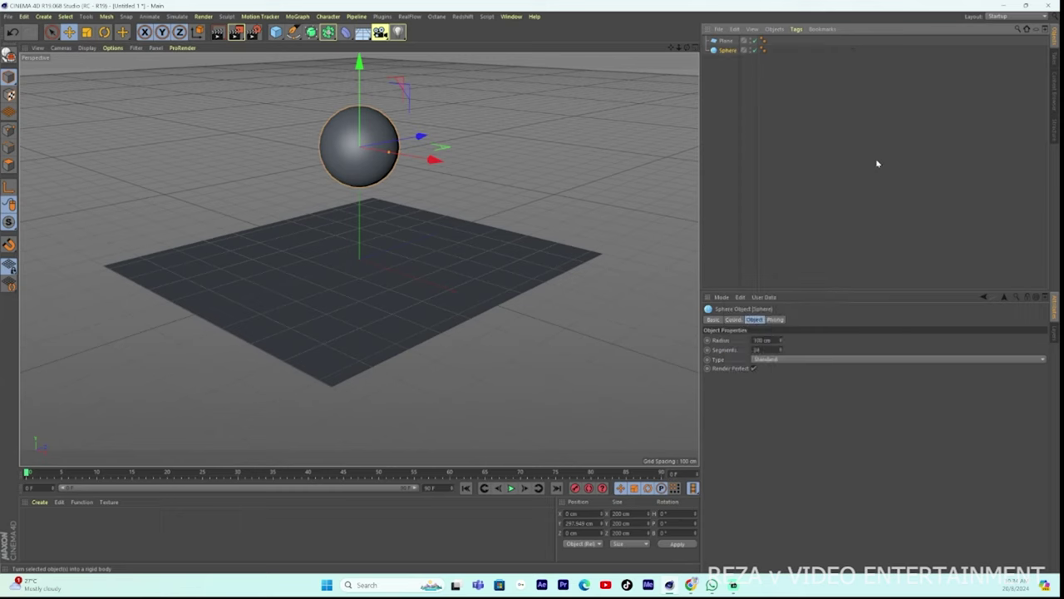
pyautogui.click(723, 51)
pyautogui.click(758, 50)
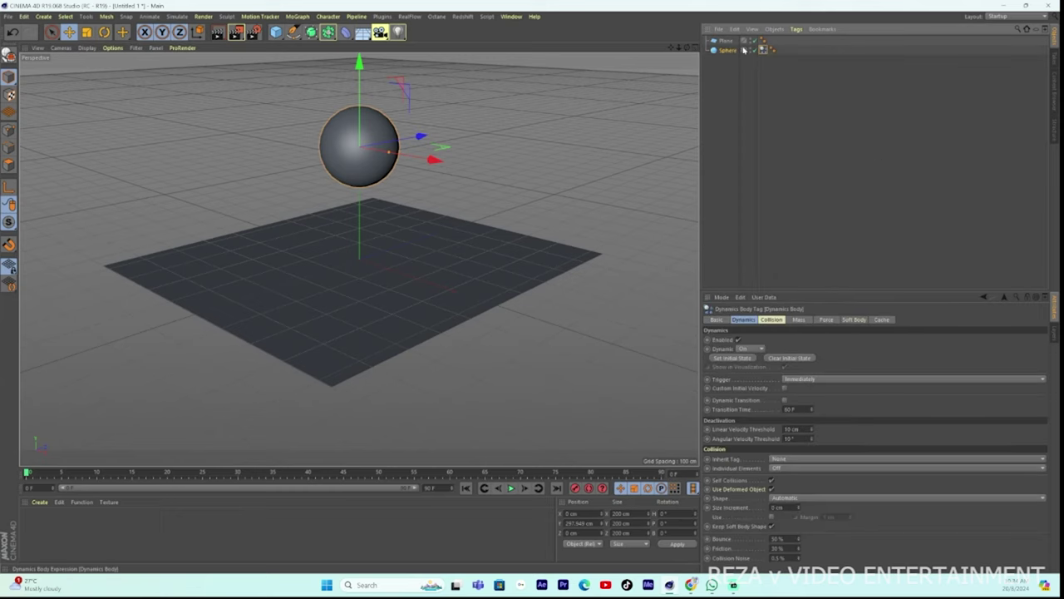
pyautogui.rightClick(726, 40)
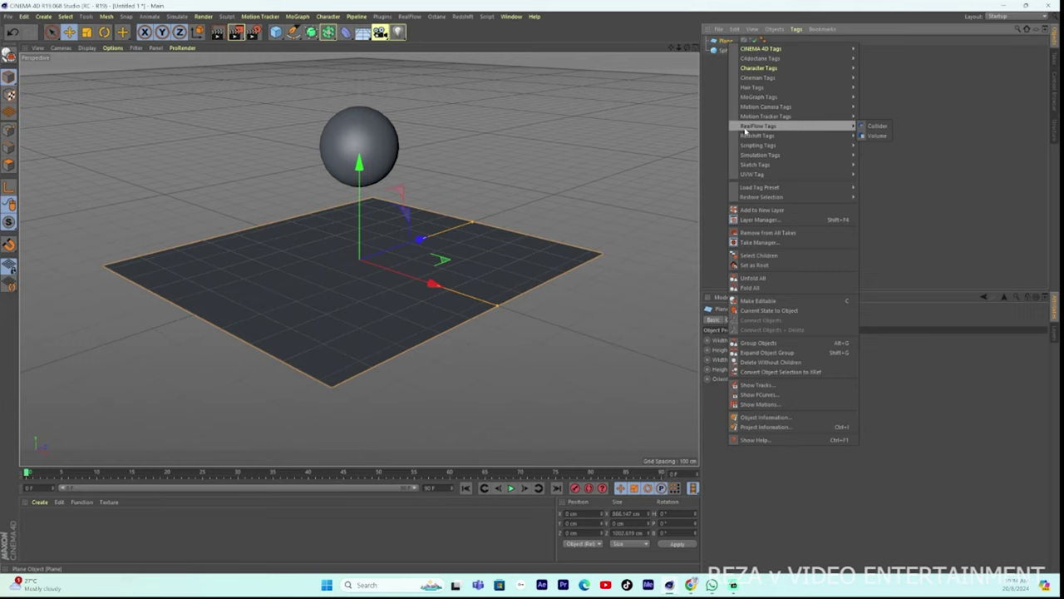
pyautogui.moveTo(760, 154)
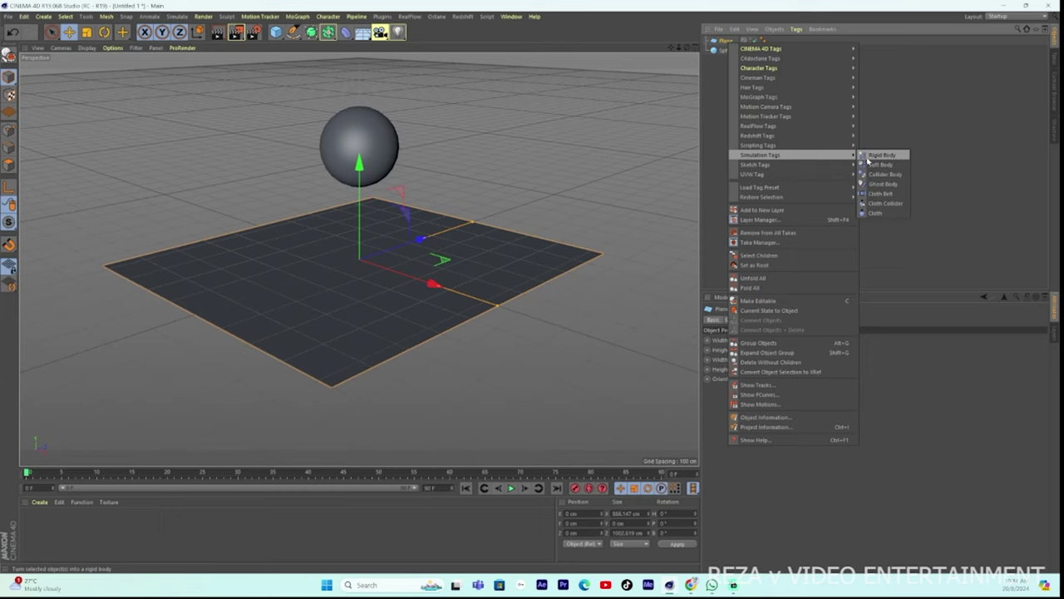
# Step: Tag the plane as a Collider Body and preview the simulation once
pyautogui.click(883, 174)
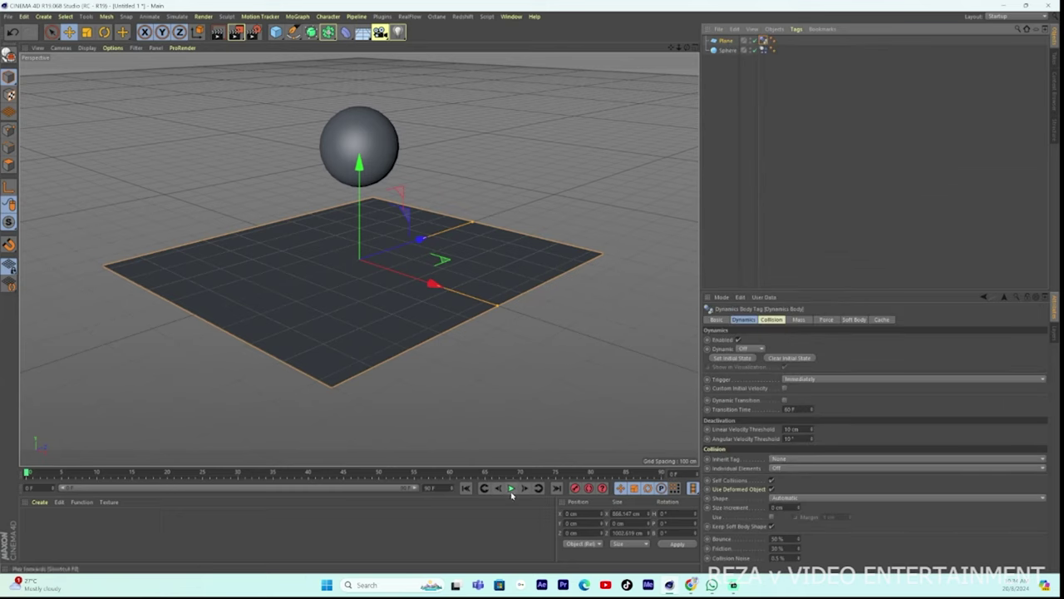
pyautogui.click(511, 489)
pyautogui.click(511, 488)
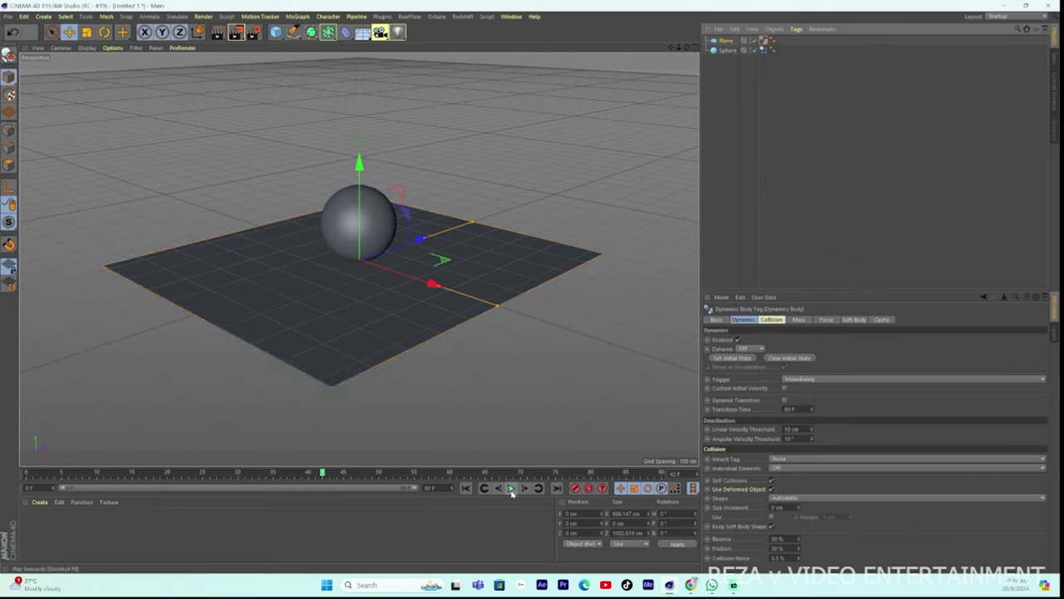
pyautogui.click(465, 489)
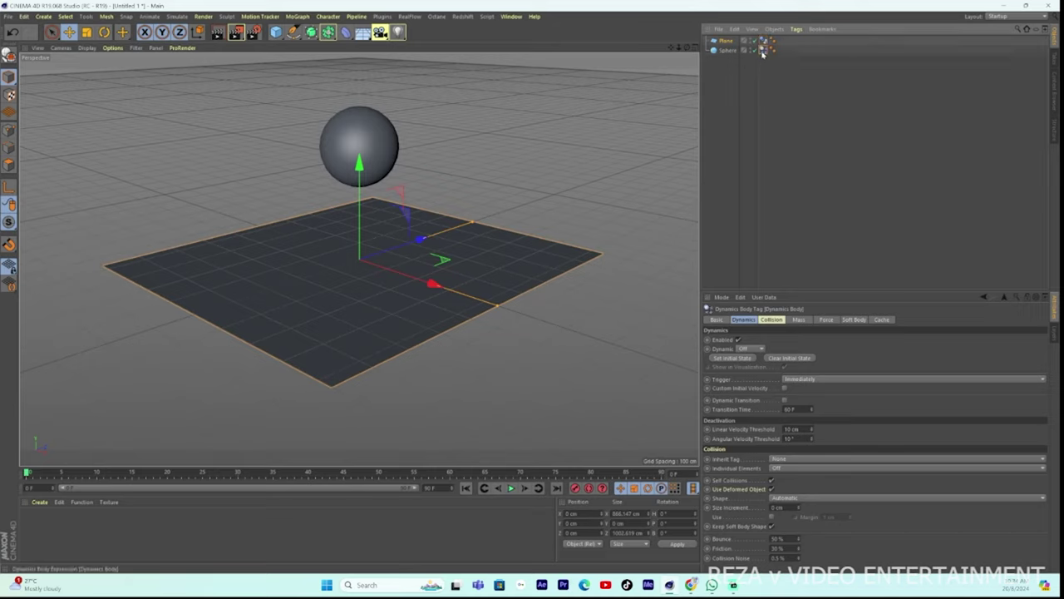
# Step: Deselect the dynamics tag and replay the fall twice from frame 0
pyautogui.click(746, 142)
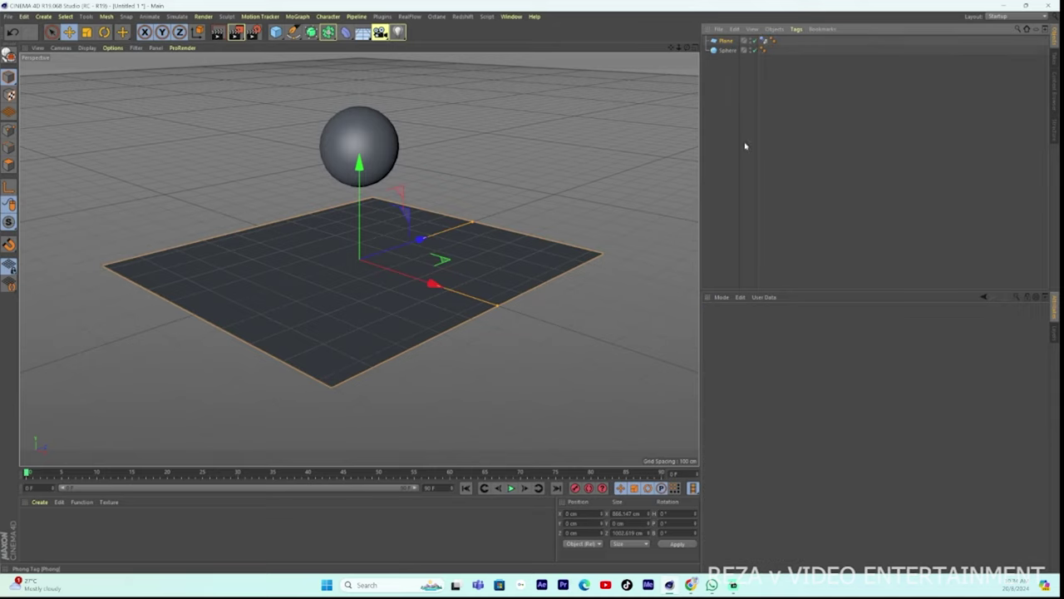
pyautogui.click(514, 492)
pyautogui.click(513, 492)
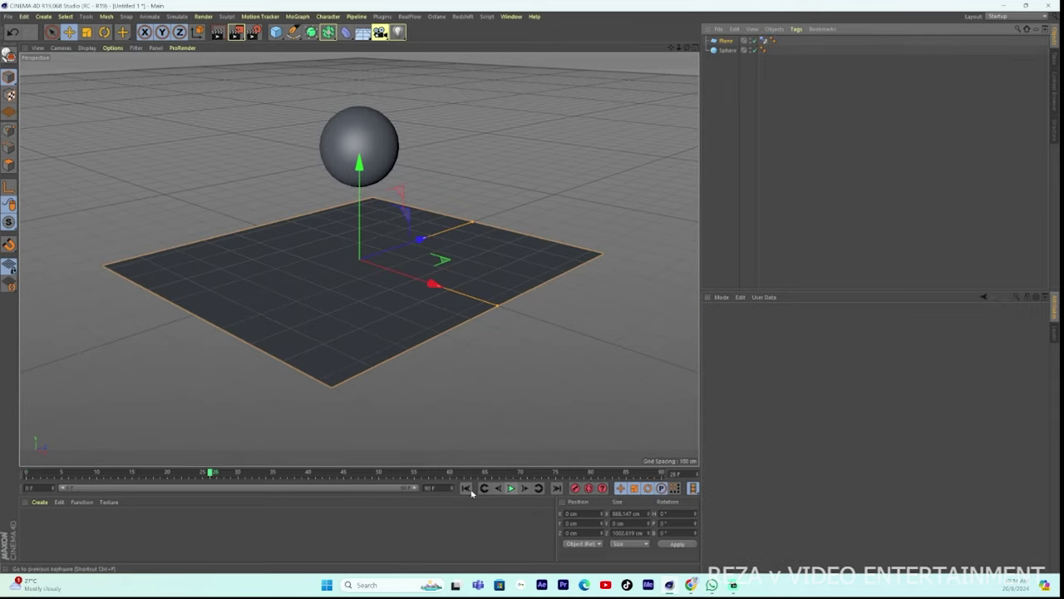
pyautogui.click(466, 489)
pyautogui.click(510, 488)
pyautogui.click(510, 488)
pyautogui.click(466, 488)
# Step: Check the dynamics tag settings, orbit to a low level view, and replay the fall
pyautogui.click(762, 41)
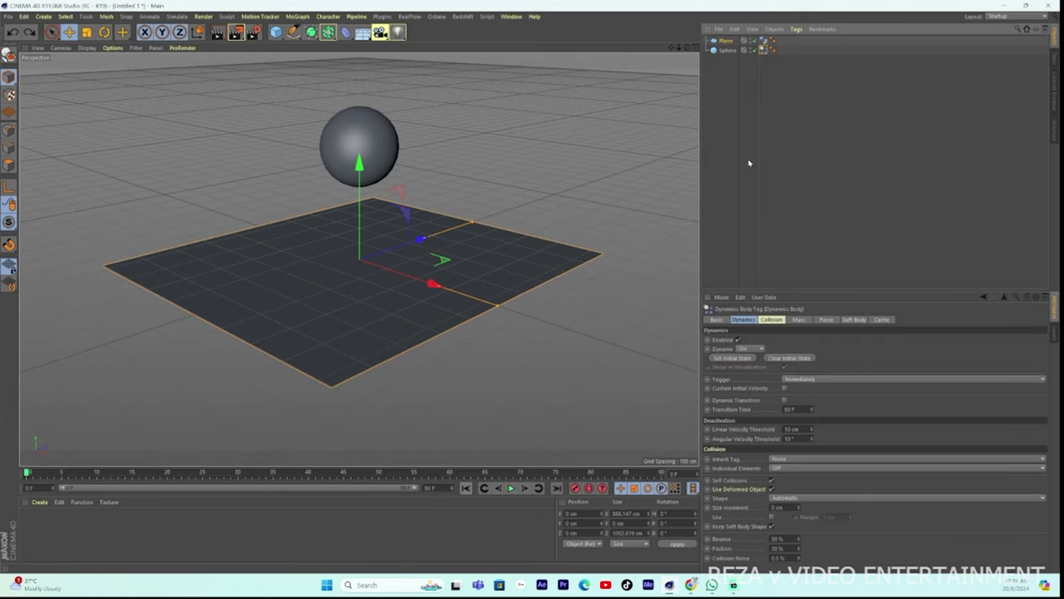
pyautogui.click(739, 166)
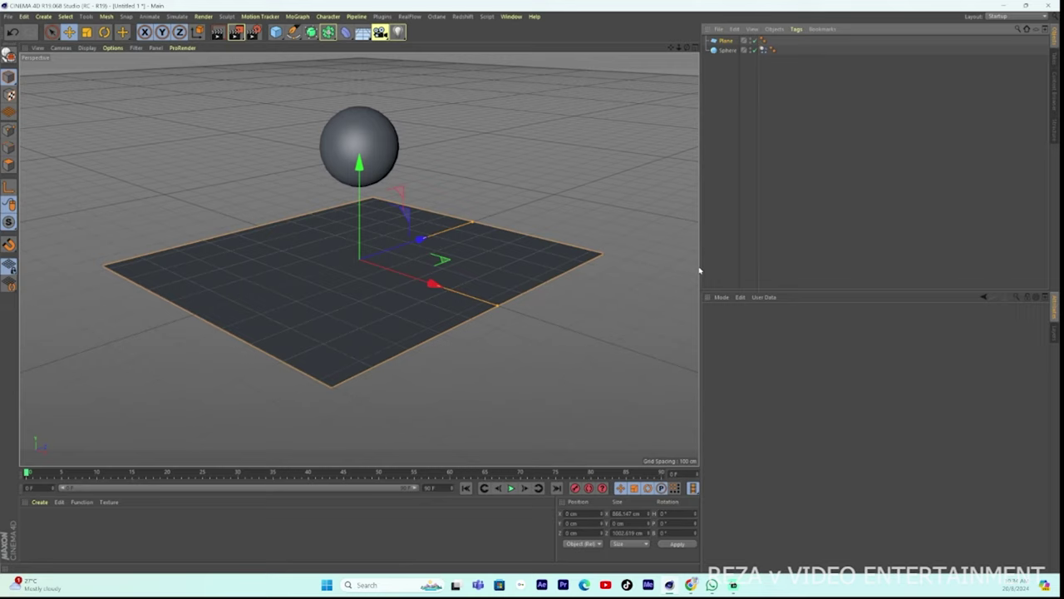
pyautogui.click(511, 488)
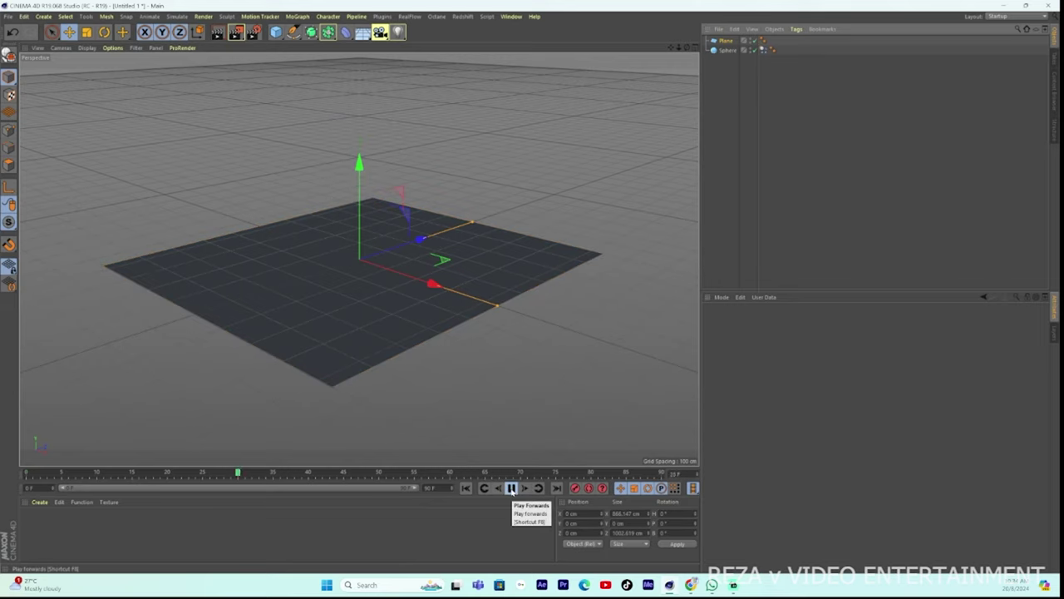
pyautogui.click(511, 488)
pyautogui.click(466, 488)
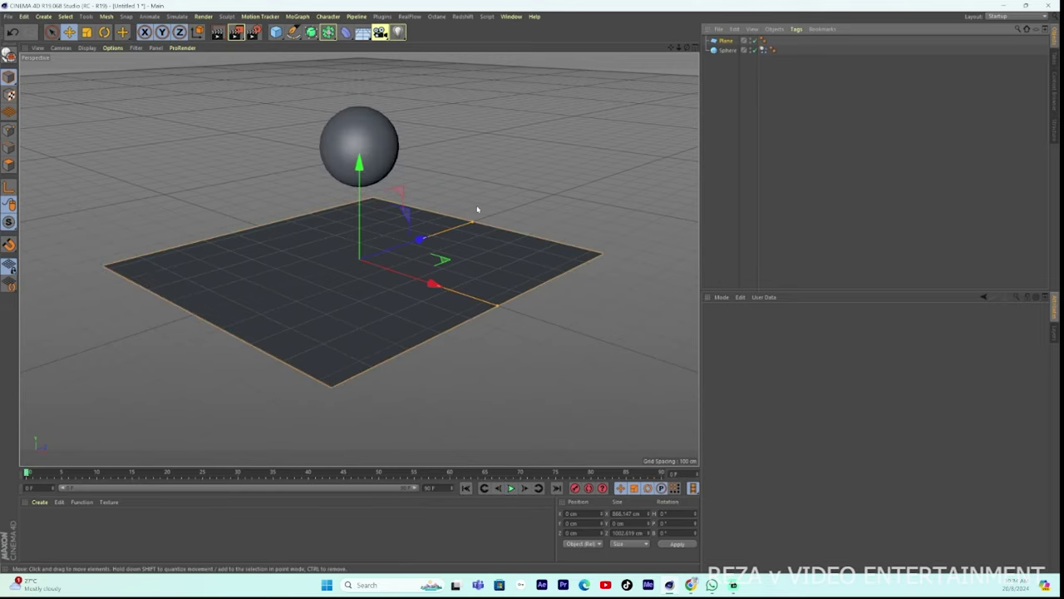
pyautogui.keyDown('alt'); pyautogui.moveTo(695, 64); pyautogui.dragTo(536, 467); pyautogui.keyUp('alt')
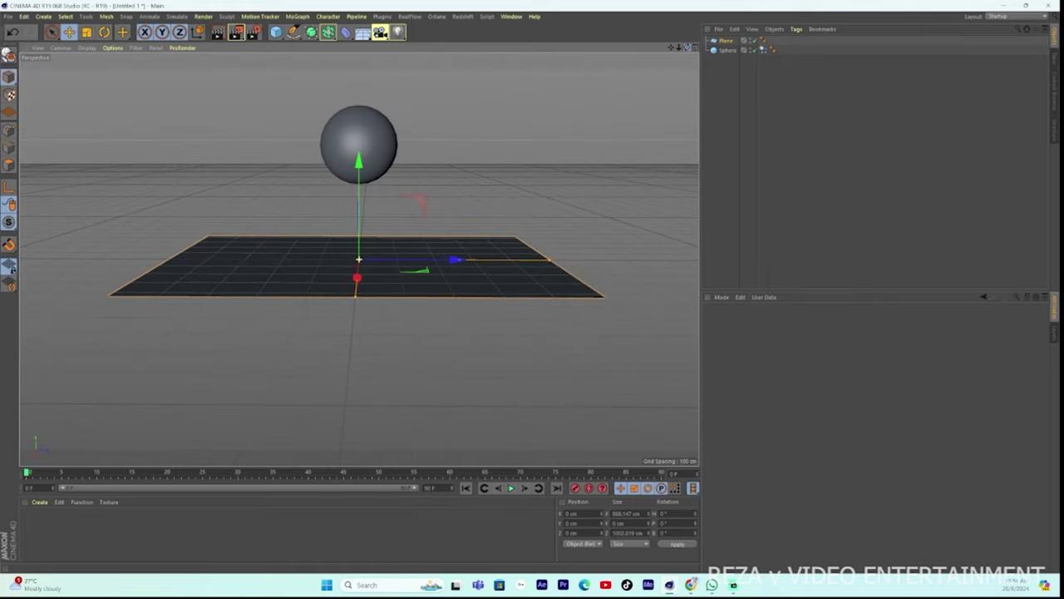
pyautogui.click(510, 488)
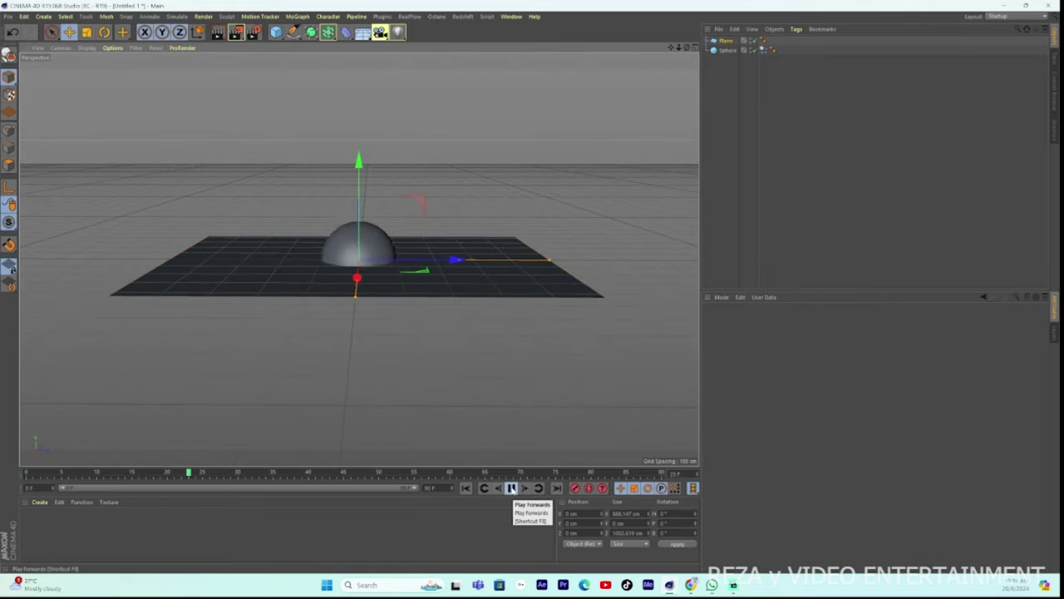
pyautogui.click(511, 488)
pyautogui.click(465, 488)
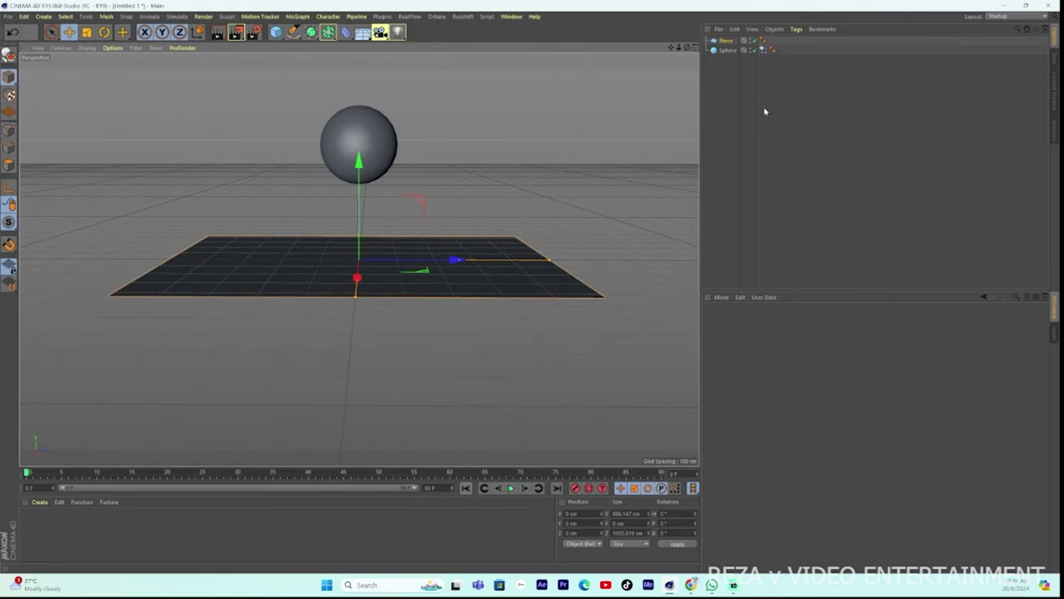
# Step: Reapply a Collider Body tag to the plane and replay to see the sphere land
pyautogui.rightClick(724, 41)
pyautogui.moveTo(756, 152)
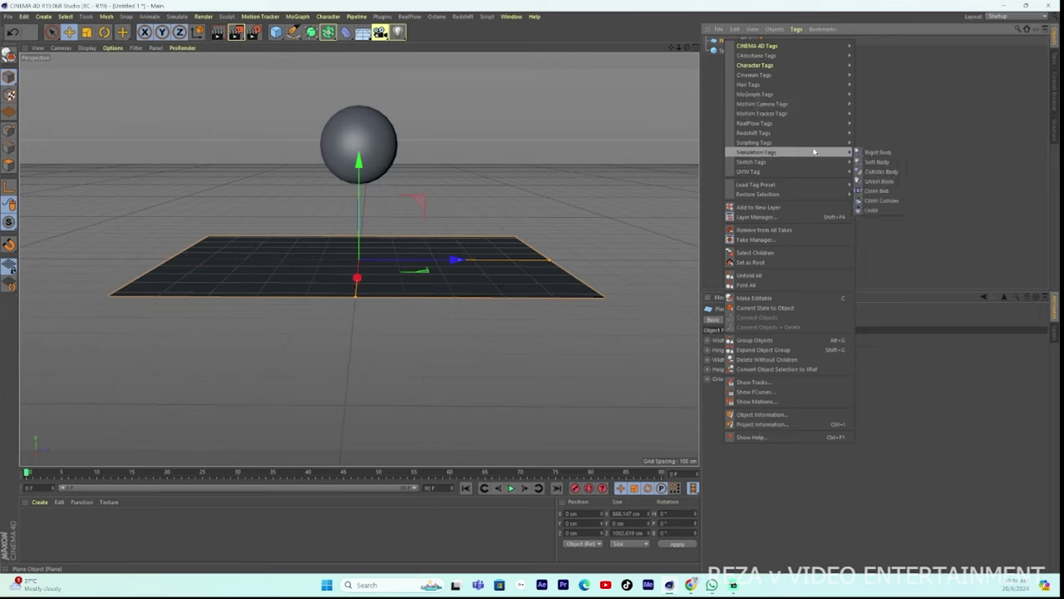
pyautogui.click(877, 171)
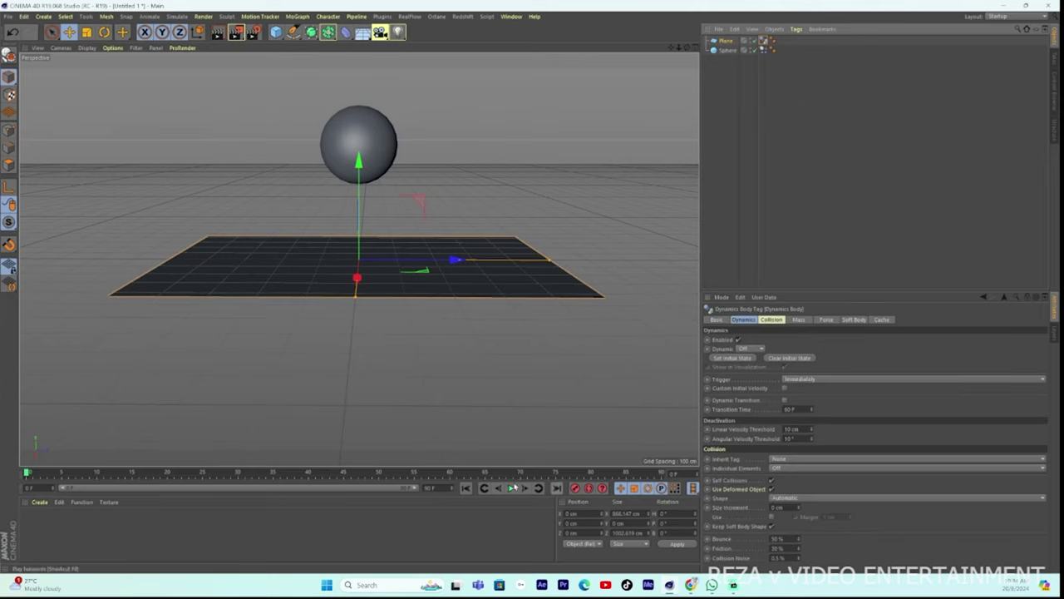
pyautogui.click(510, 488)
pyautogui.click(510, 488)
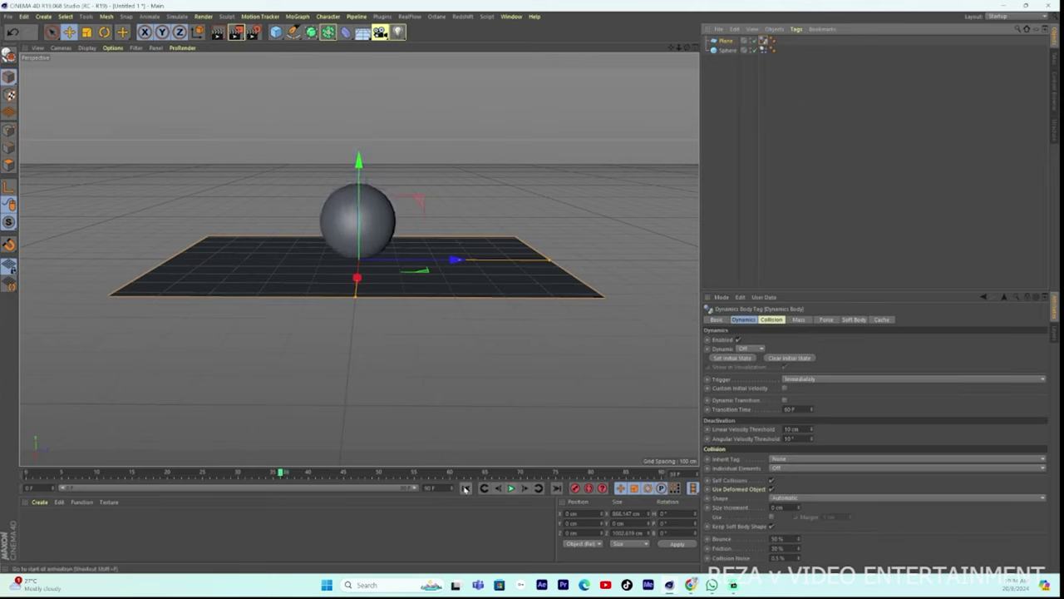
pyautogui.click(466, 488)
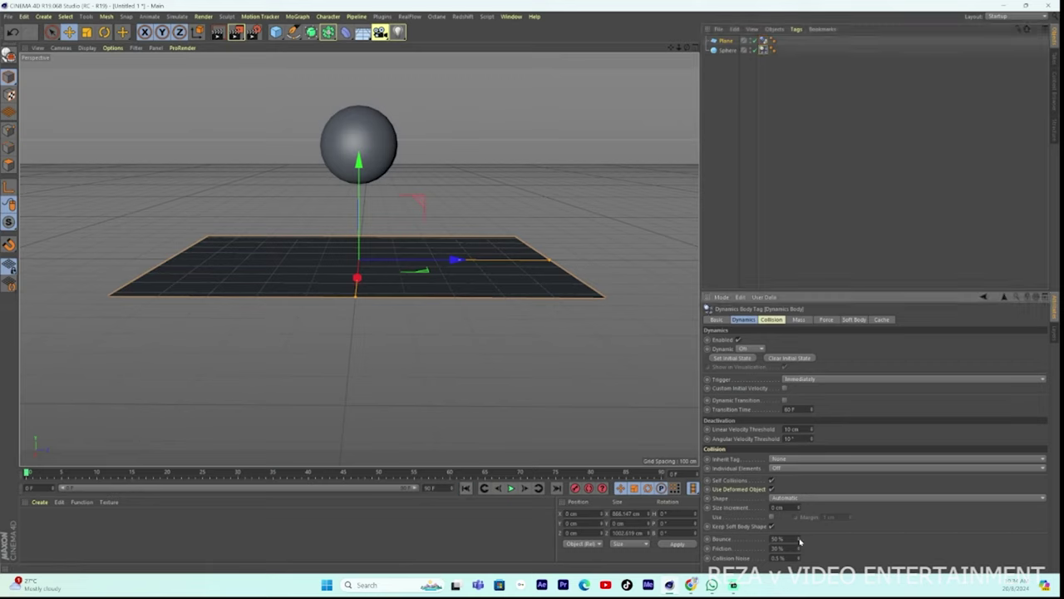
# Step: Replay the sphere's fall from frame 0, stop around frame 26, and orbit to look down on the plane
pyautogui.click(510, 489)
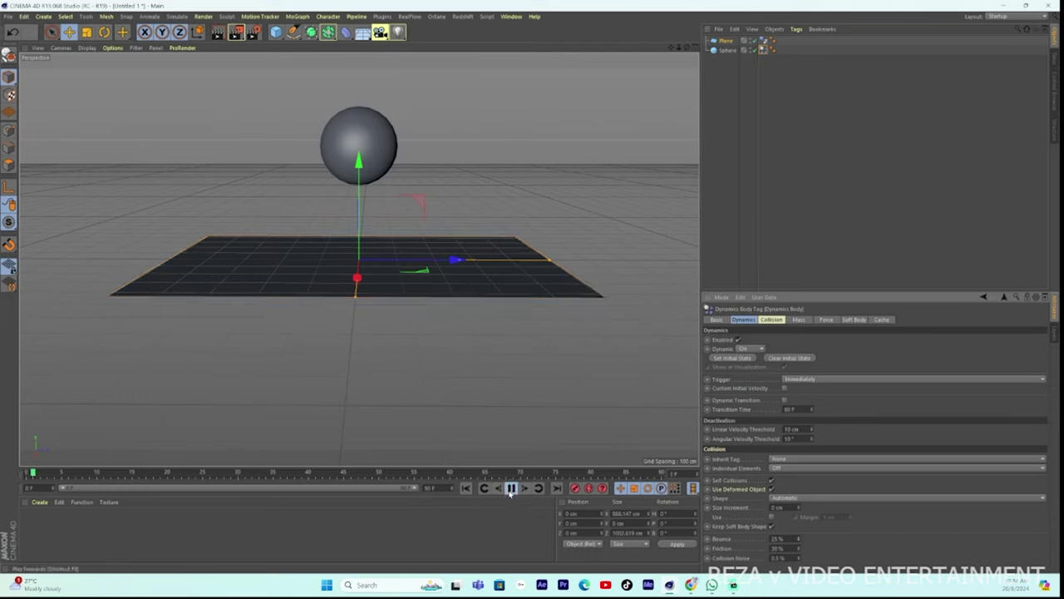
pyautogui.click(465, 489)
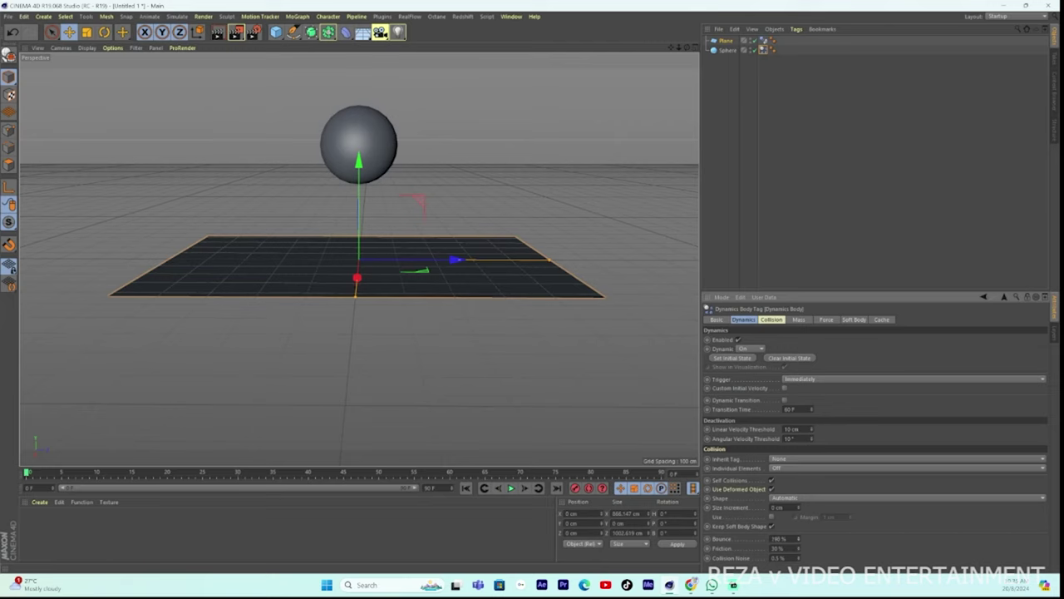
pyautogui.click(511, 488)
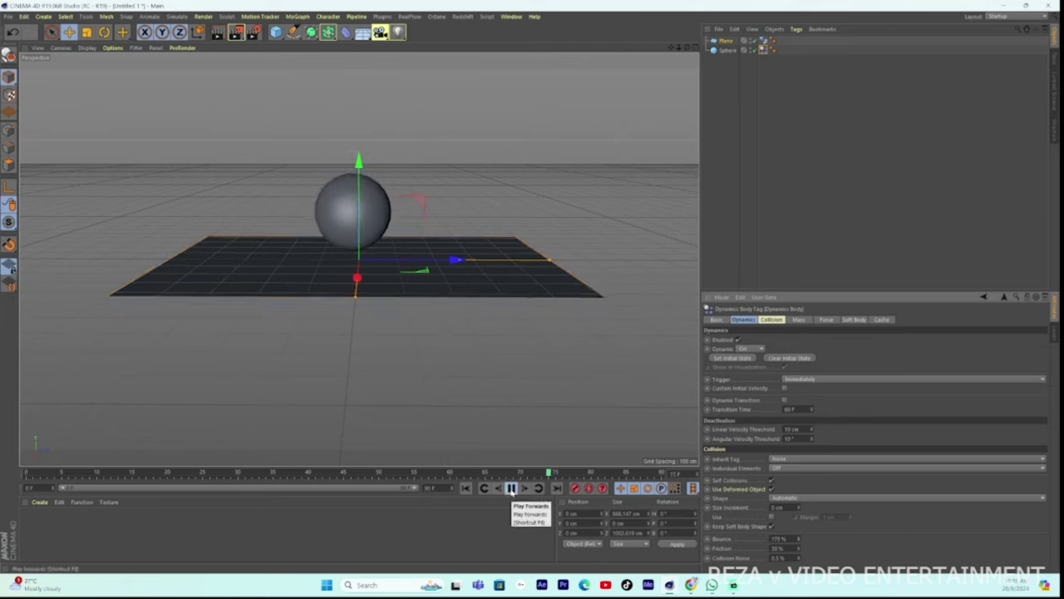
pyautogui.click(510, 489)
pyautogui.click(466, 488)
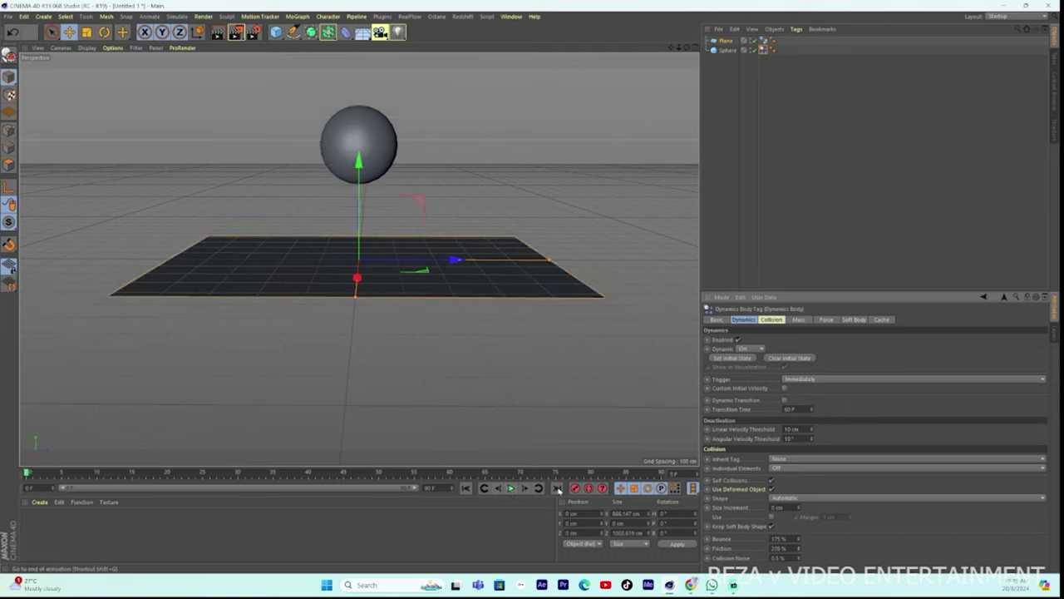
pyautogui.click(510, 488)
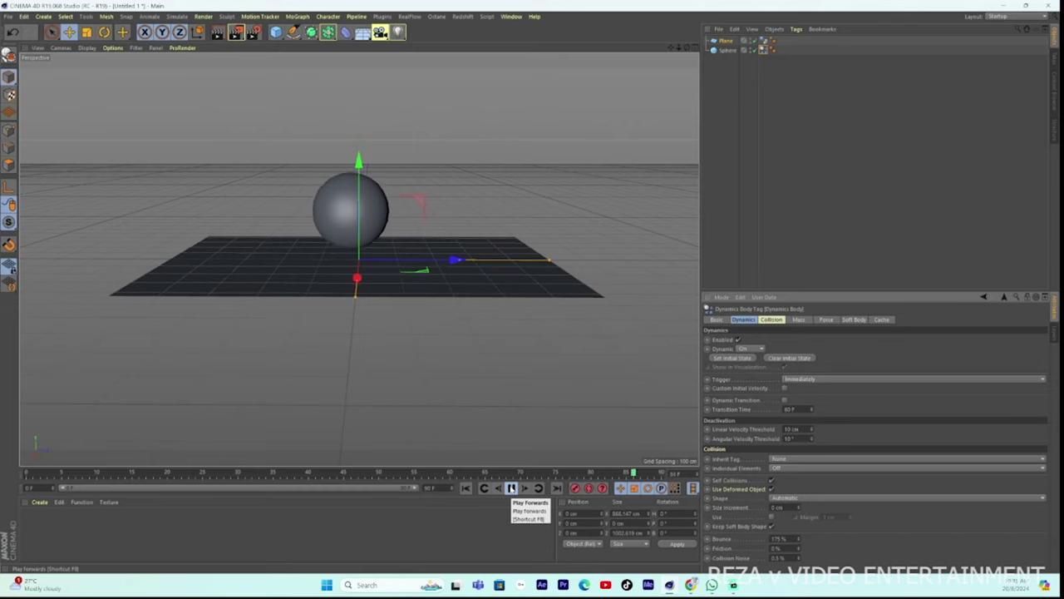
pyautogui.click(511, 488)
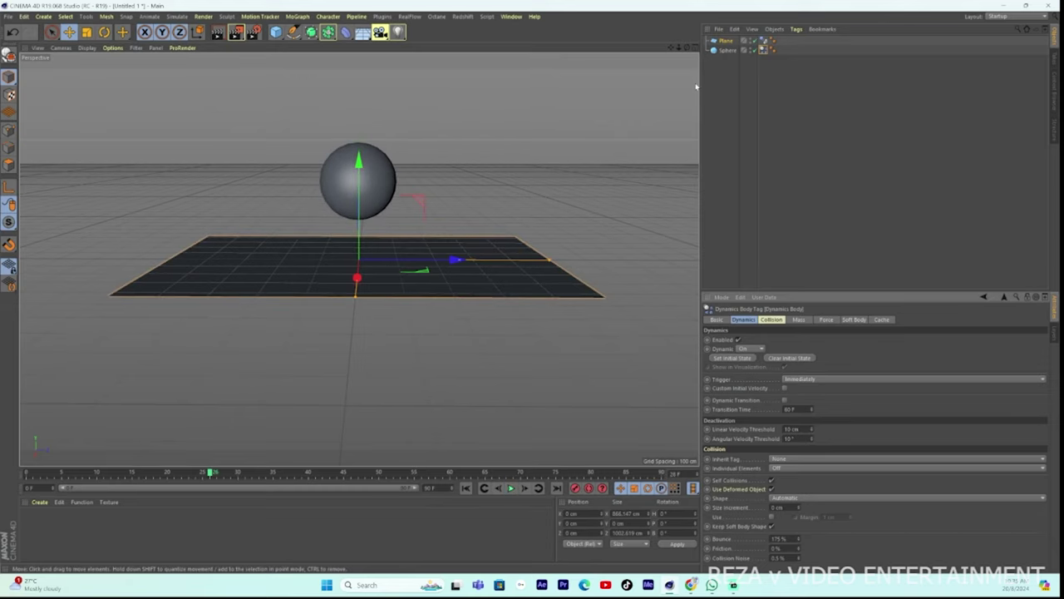
pyautogui.moveTo(687, 47)
pyautogui.mouseDown()
pyautogui.moveTo(679, 64)
pyautogui.moveTo(359, 260)
pyautogui.moveTo(52, 495)
pyautogui.mouseUp()
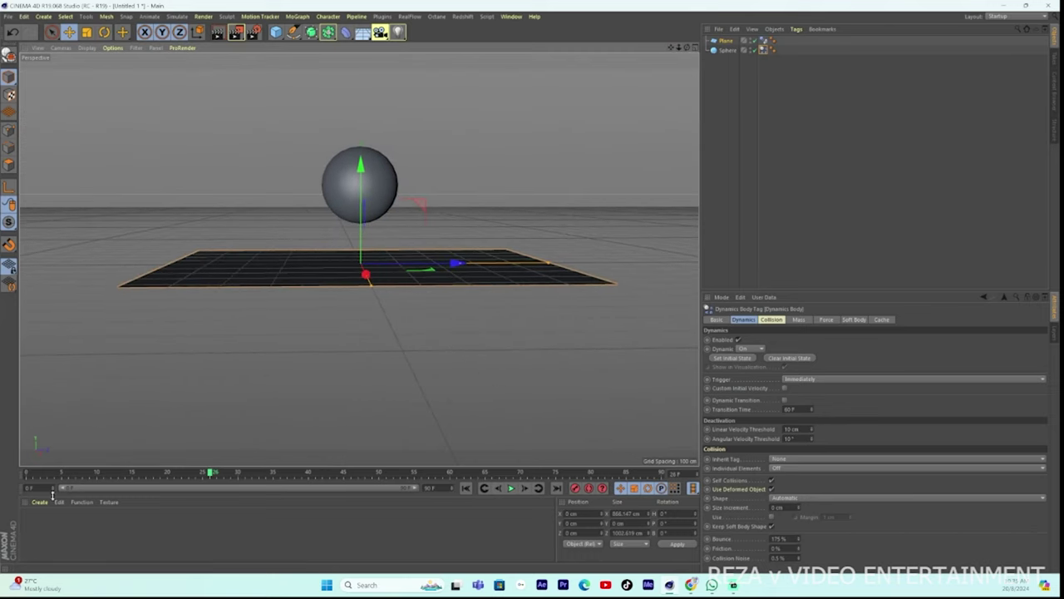
# Step: Create a new material, open it in the Material Editor, and start loading a colour texture image
pyautogui.doubleClick(42, 515)
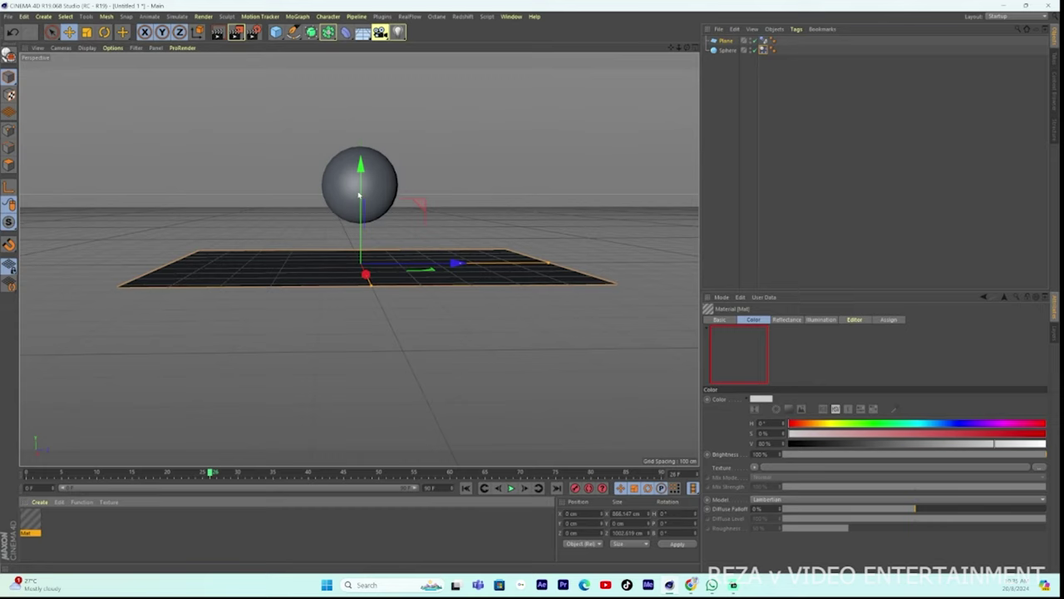
pyautogui.doubleClick(29, 519)
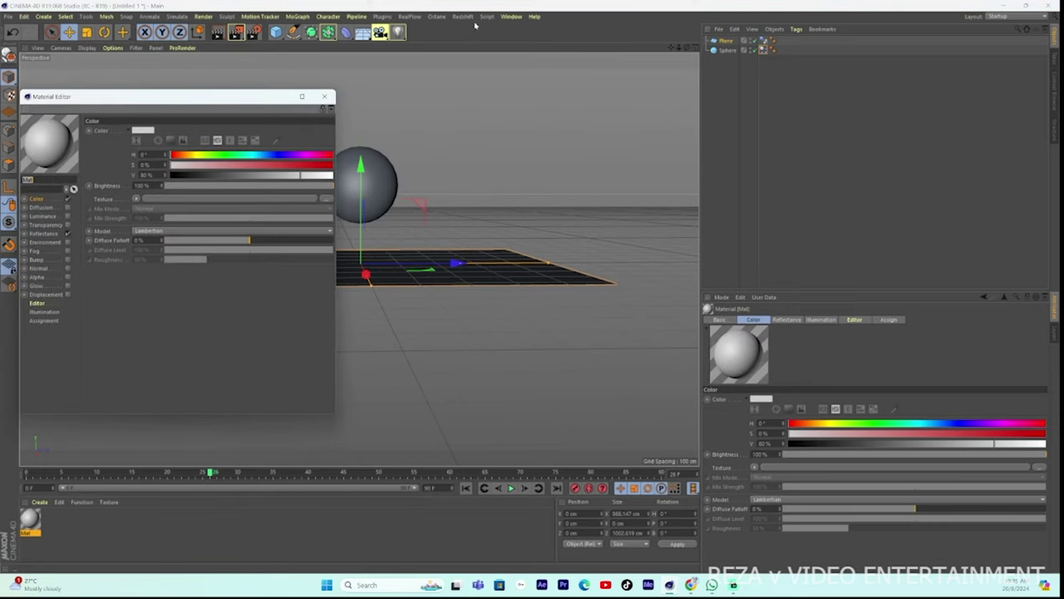
pyautogui.click(436, 15)
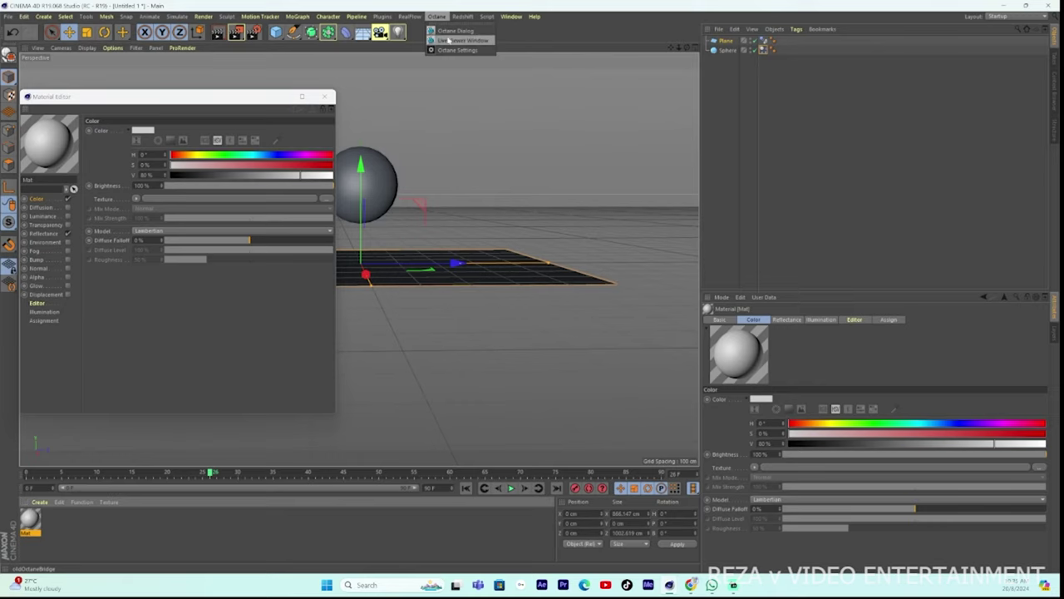
pyautogui.click(244, 89)
pyautogui.moveTo(195, 103); pyautogui.dragTo(395, 102)
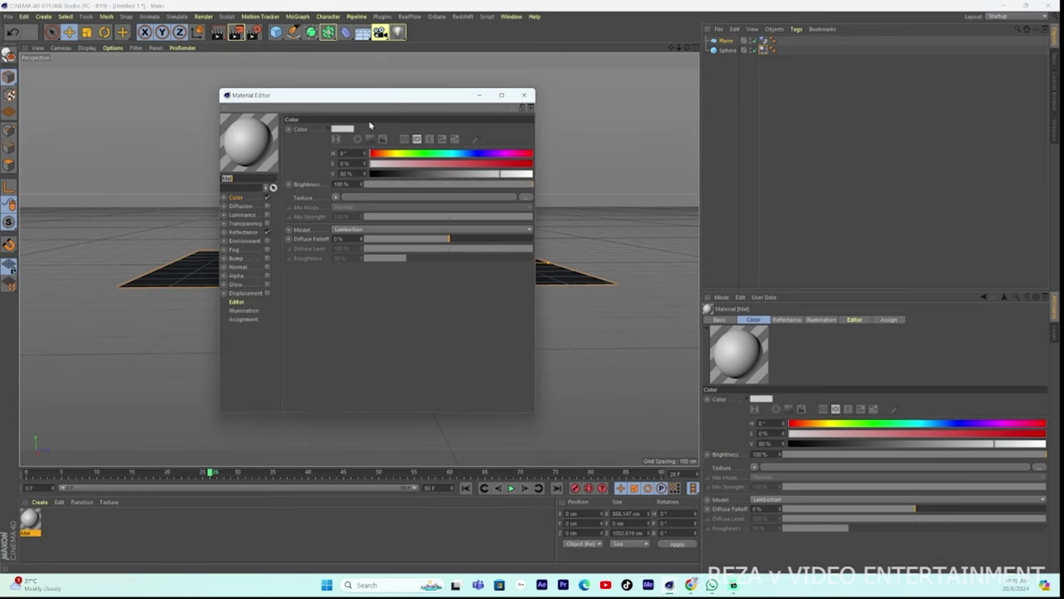
pyautogui.click(527, 198)
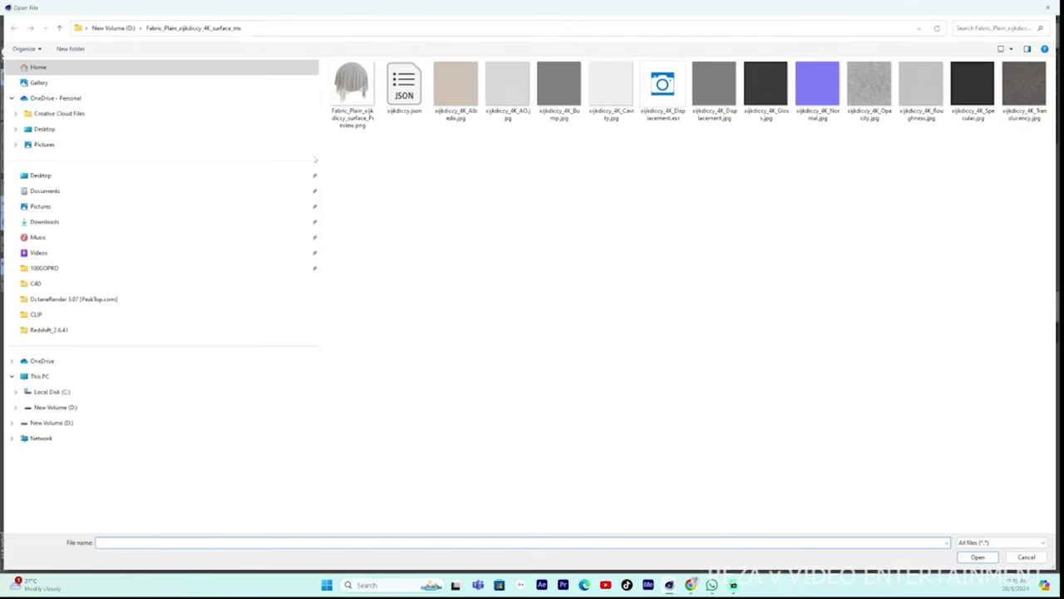
pyautogui.click(55, 407)
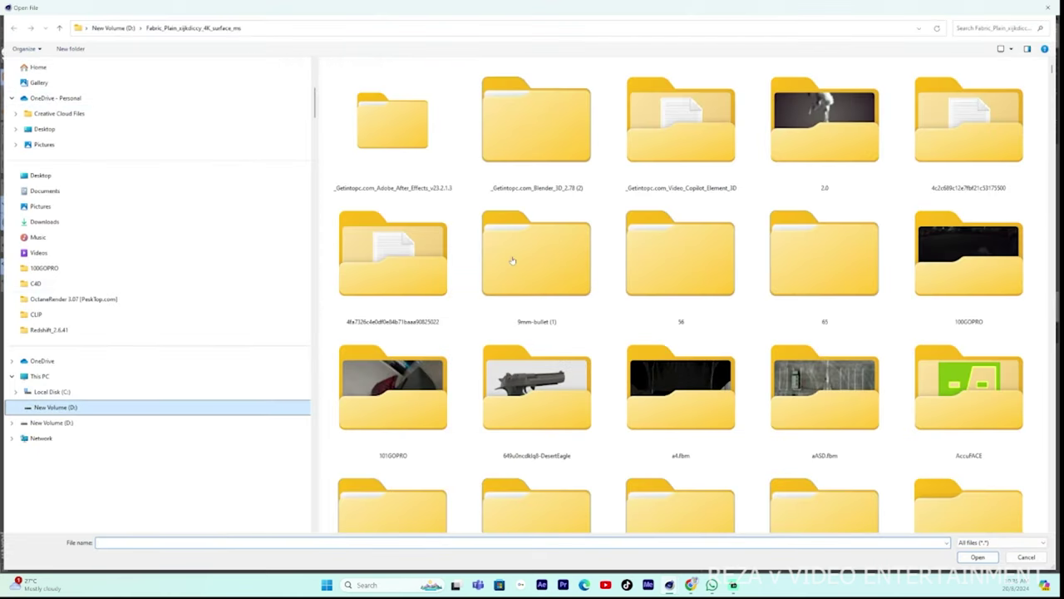
pyautogui.moveTo(1051, 72); pyautogui.dragTo(1052, 107)
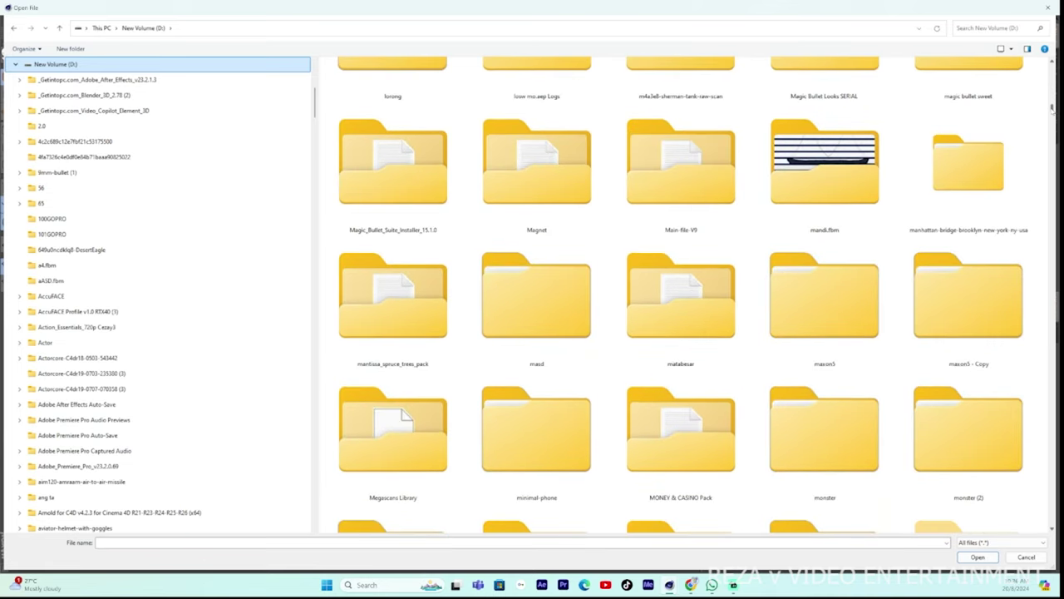
pyautogui.click(1047, 8)
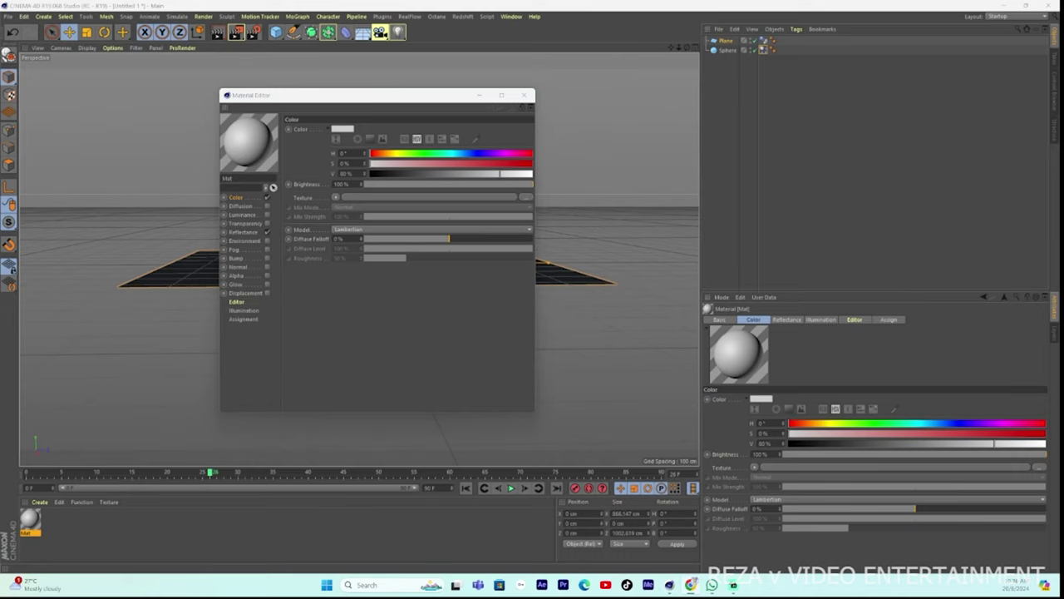
# Step: In a maximized Chrome window, load the Quixel website and go to Megascans
pyautogui.hotkey('alt', 'Tab')
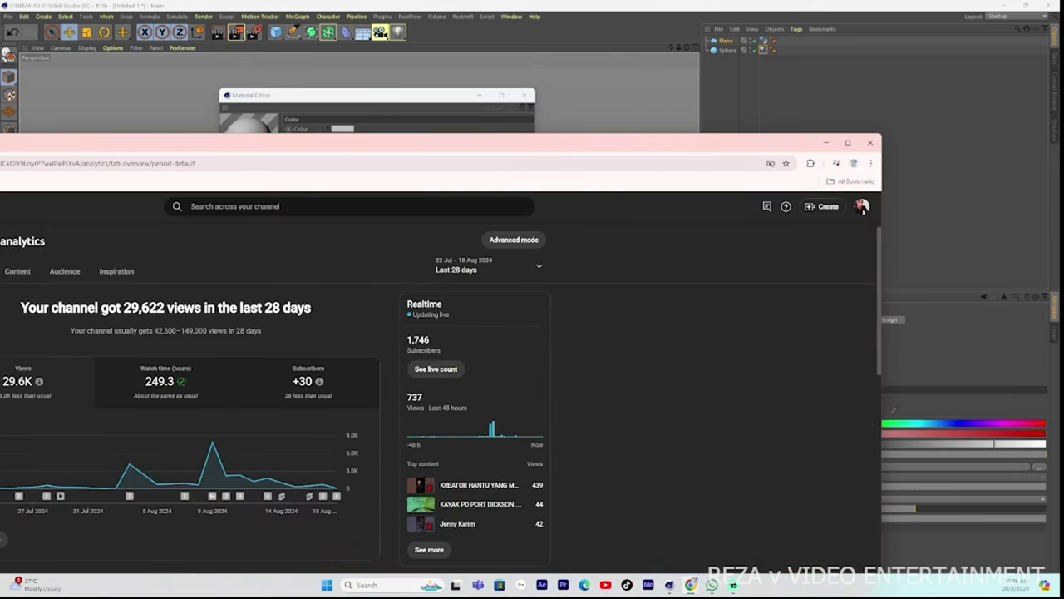
pyautogui.click(847, 142)
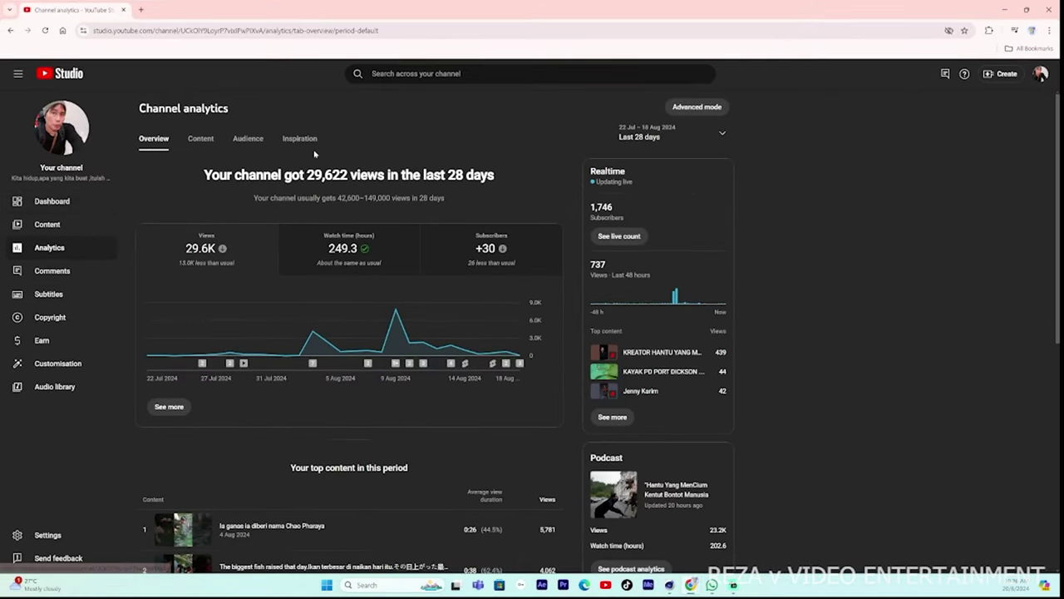
pyautogui.hotkey('ctrl', 'l')
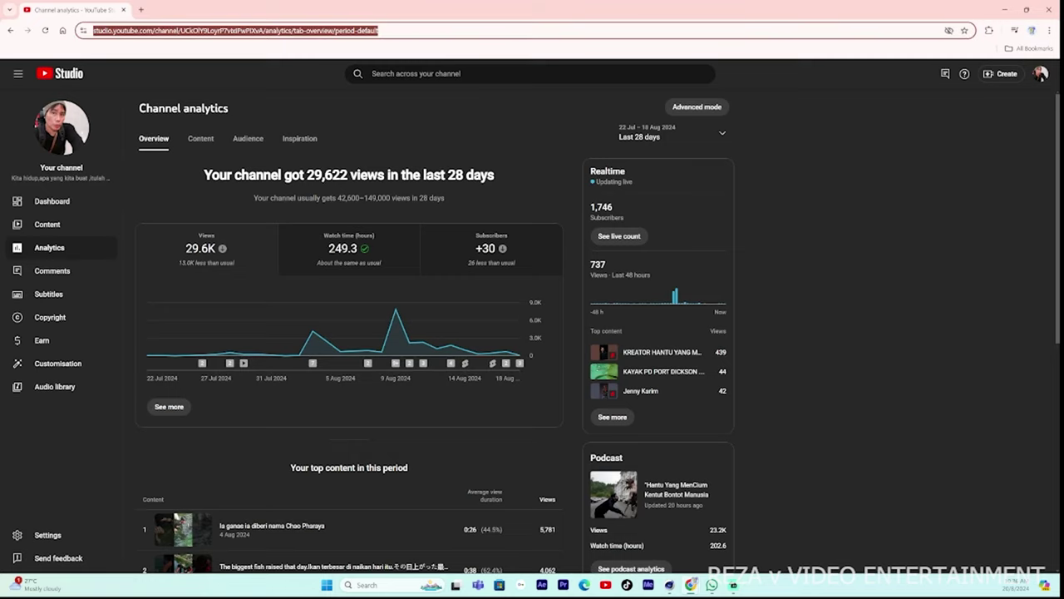
pyautogui.press('BackSpace')
pyautogui.write('q')
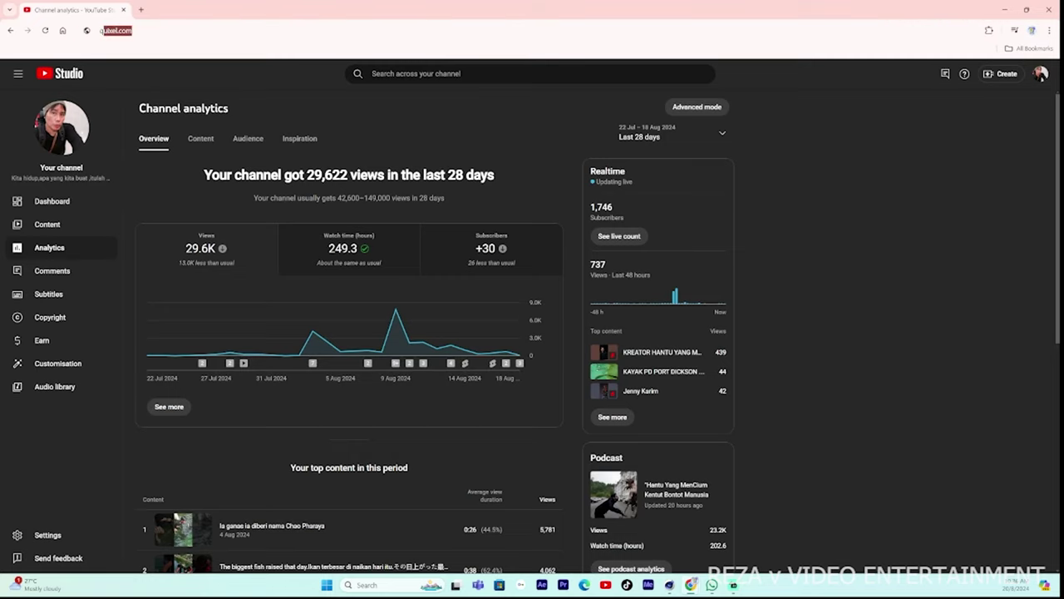
pyautogui.write('uixel')
pyautogui.press('Return')
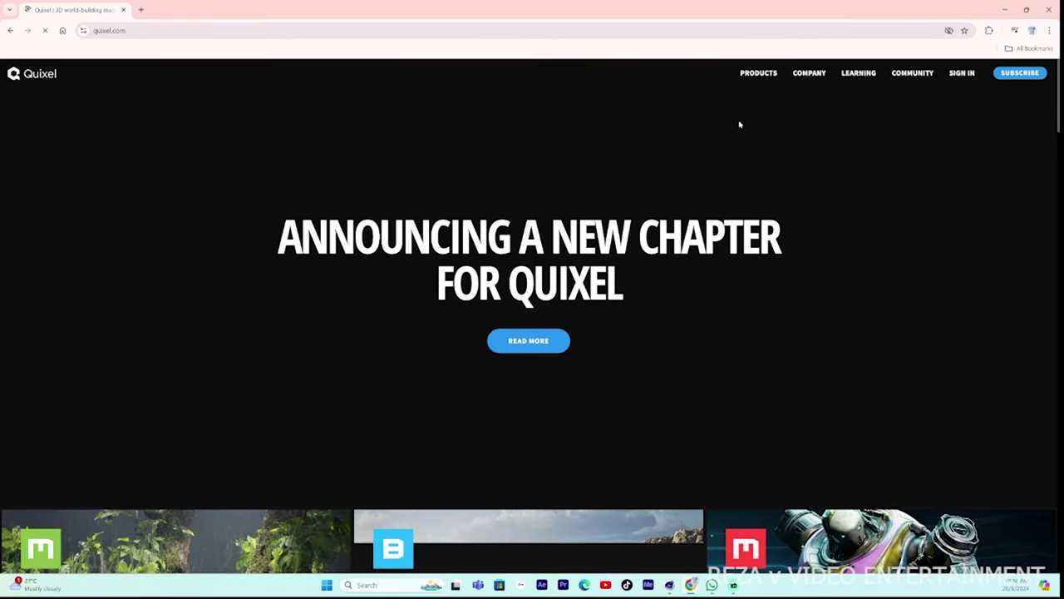
pyautogui.moveTo(758, 72)
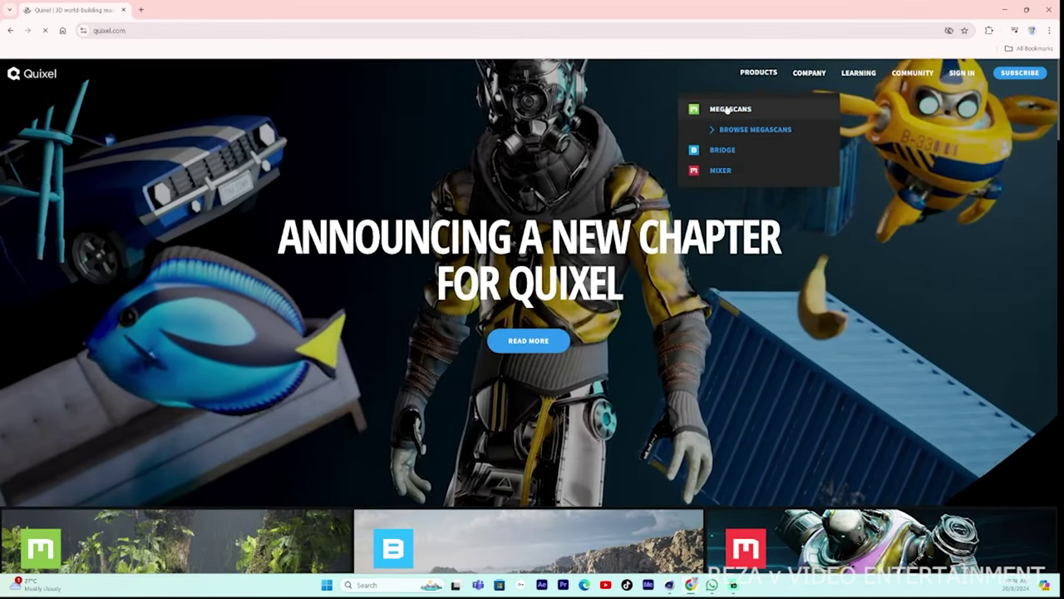
pyautogui.click(731, 109)
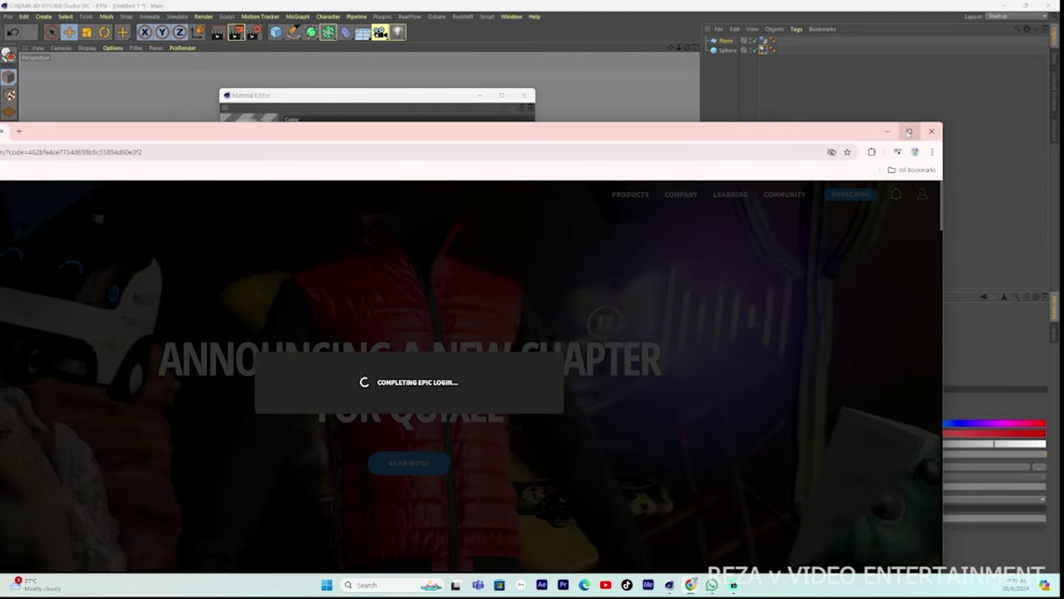
# Step: Search Megascans for 'stone' and open the Urban Street Cobblestone Granite asset
pyautogui.click(908, 135)
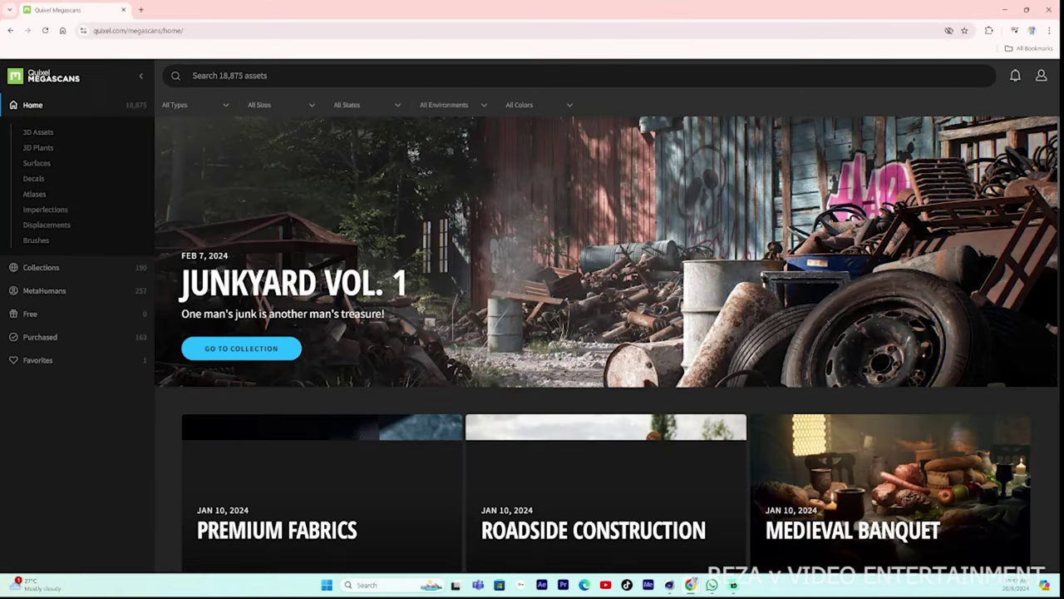
pyautogui.click(498, 76)
pyautogui.write('s')
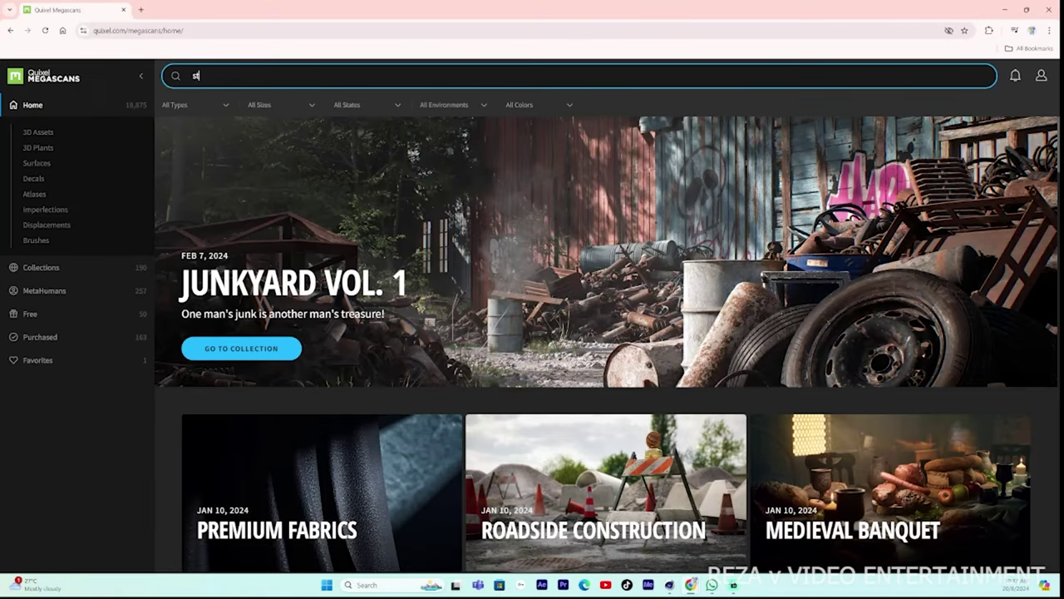
pyautogui.write('tone')
pyautogui.press('Return')
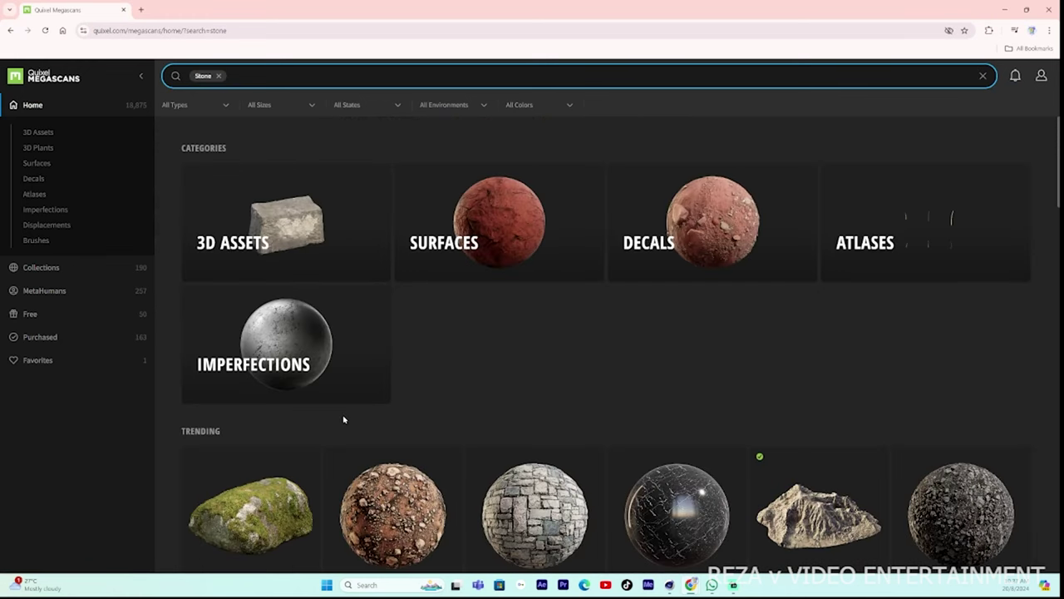
pyautogui.scroll(-4, 337, 433)
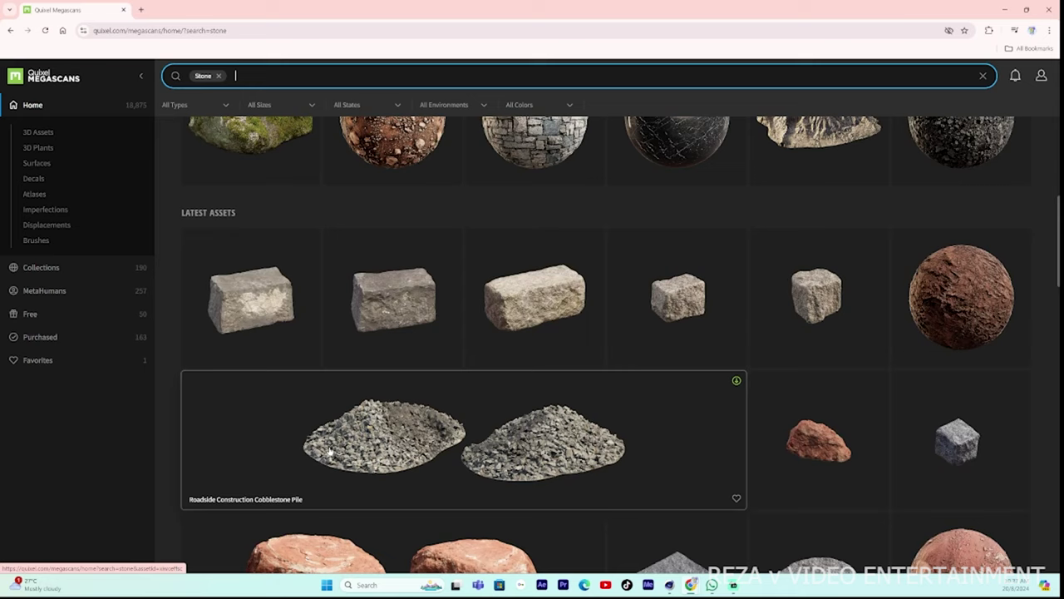
pyautogui.click(535, 306)
# Step: Choose 4K resolution and limit the download to LOD 0 only
pyautogui.click(721, 437)
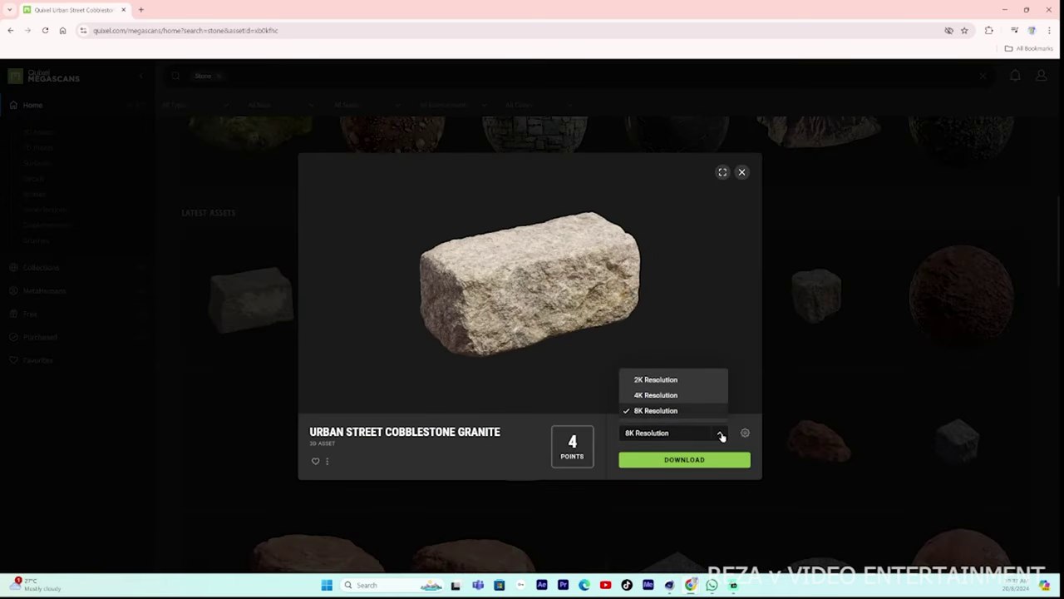
pyautogui.click(669, 396)
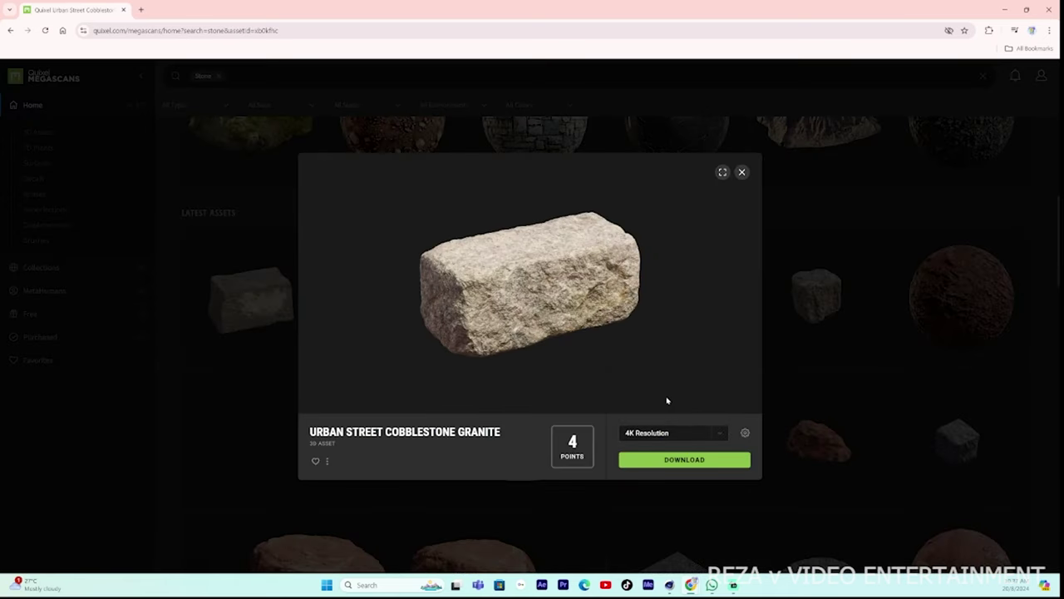
pyautogui.click(742, 433)
pyautogui.click(386, 461)
pyautogui.click(387, 435)
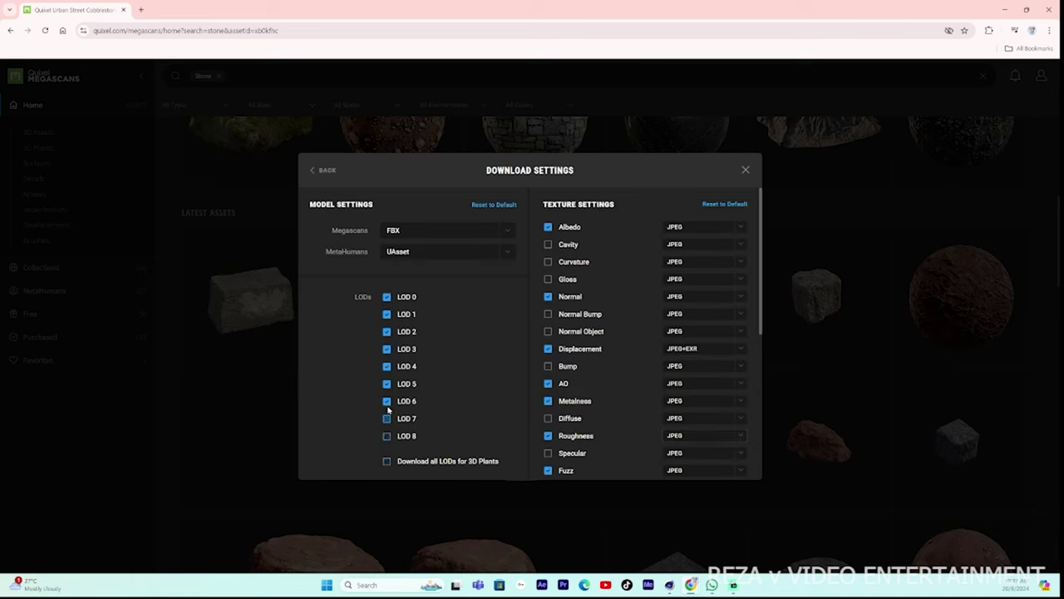
pyautogui.click(387, 418)
pyautogui.click(387, 401)
pyautogui.click(386, 383)
pyautogui.click(386, 349)
pyautogui.click(387, 331)
pyautogui.click(387, 313)
# Step: Include the Specular, Diffuse, Bump, Mask and Thickness maps in the download
pyautogui.click(548, 453)
pyautogui.click(548, 418)
pyautogui.click(548, 365)
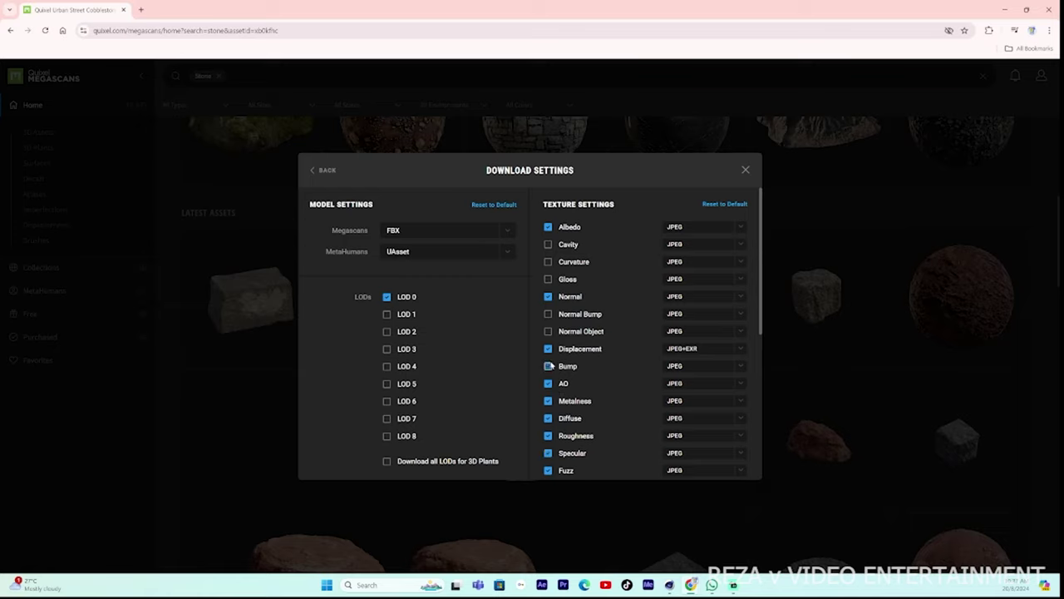
pyautogui.moveTo(765, 325); pyautogui.dragTo(756, 412)
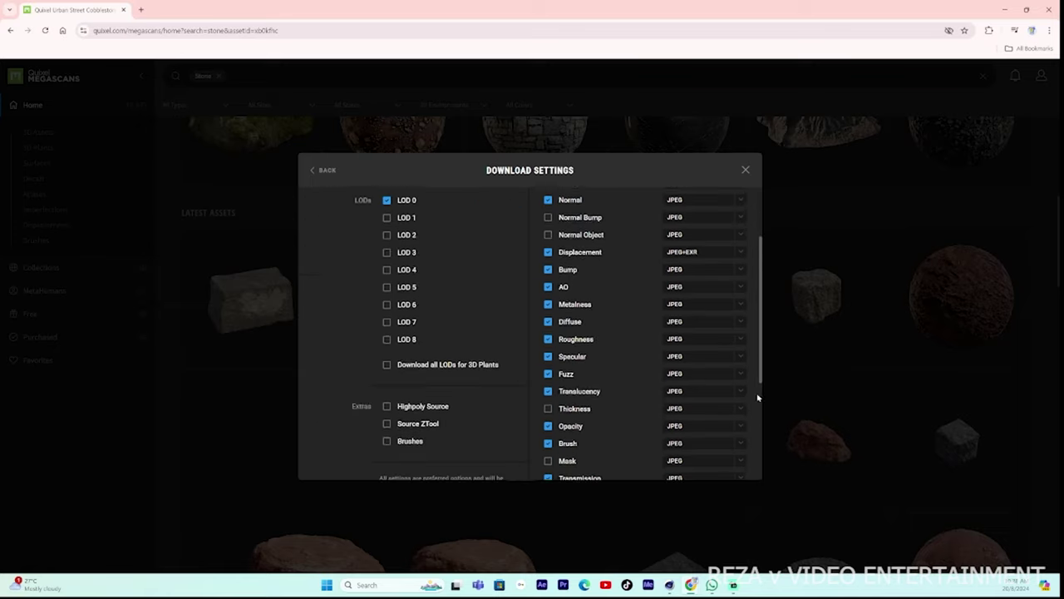
pyautogui.click(548, 392)
pyautogui.click(548, 340)
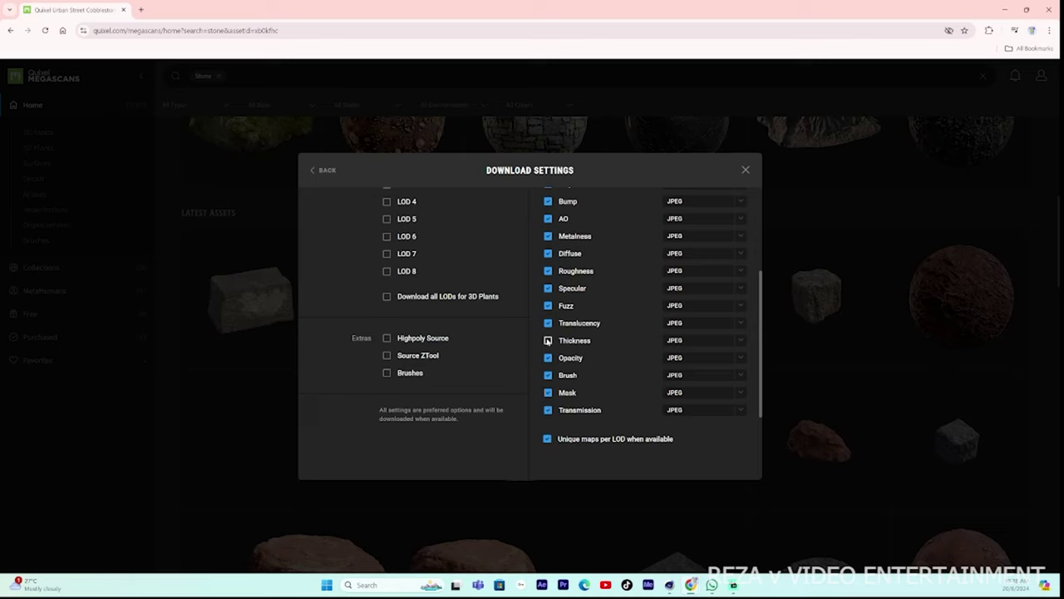
# Step: Also include Normal Object, Normal Bump, Gloss, Curvature and Cavity maps, then close the settings
pyautogui.scroll(2, 760, 370)
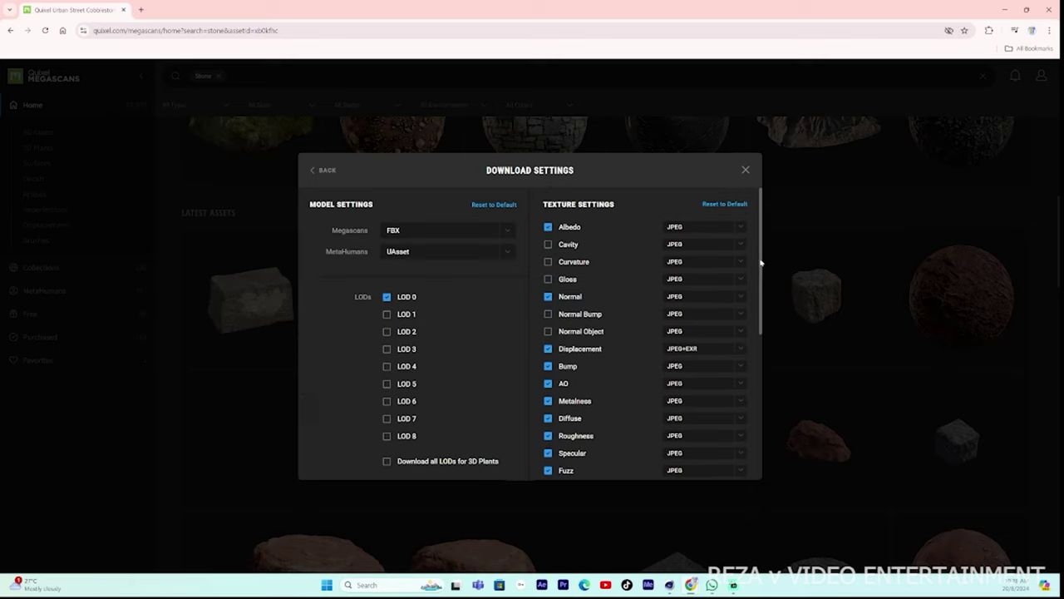
pyautogui.click(548, 331)
pyautogui.click(547, 314)
pyautogui.click(548, 279)
pyautogui.click(547, 261)
pyautogui.click(548, 243)
pyautogui.click(745, 170)
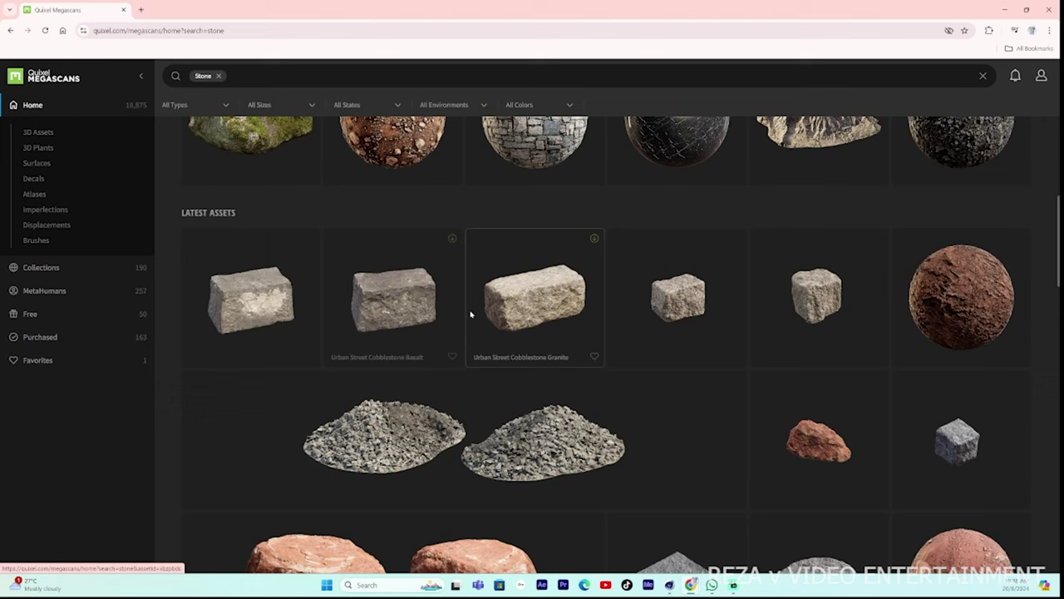
# Step: Download the Cobblestone Granite asset at 4K and show Street_Sidewalk_xb0kfhc_4K_3d_ms.zip in its folder
pyautogui.click(573, 345)
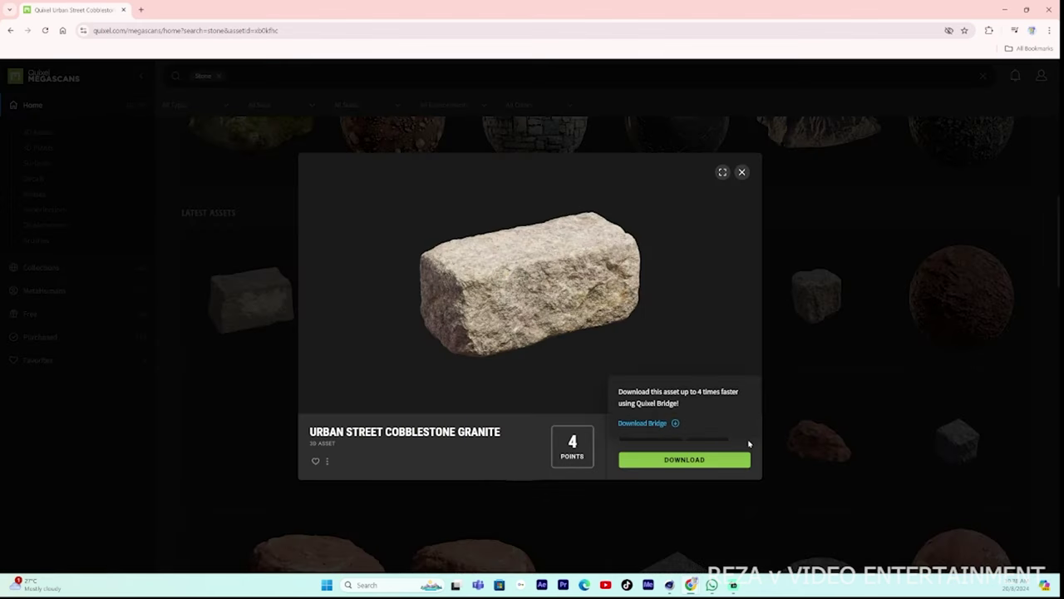
pyautogui.click(717, 434)
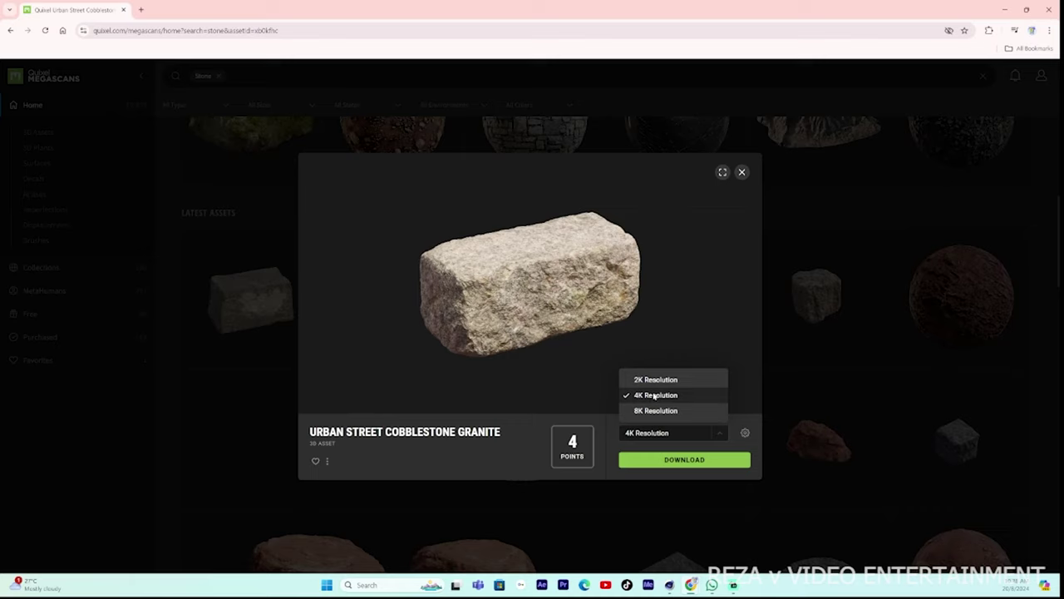
pyautogui.click(653, 461)
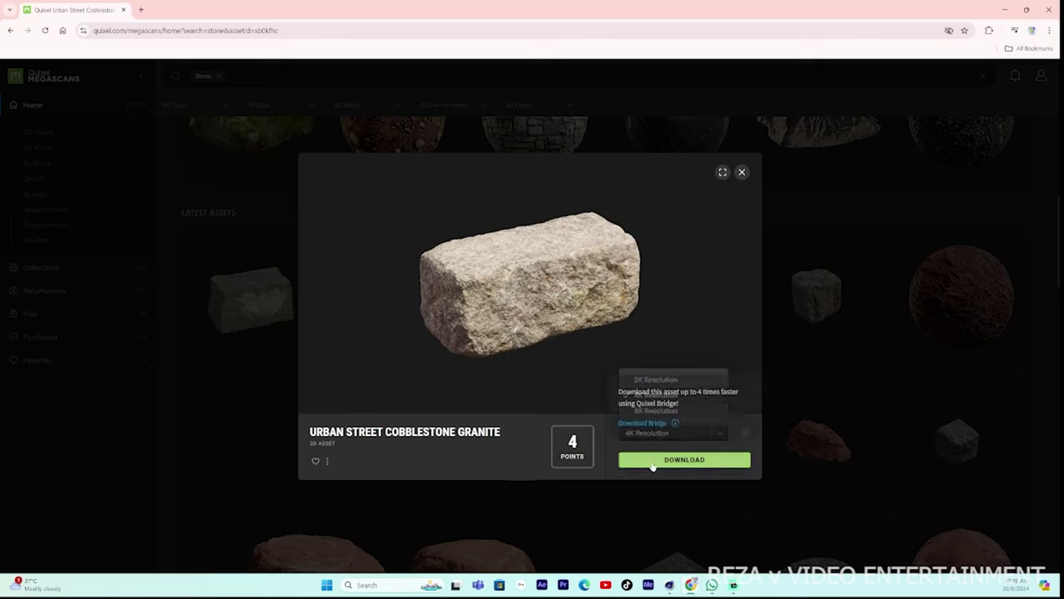
pyautogui.click(653, 464)
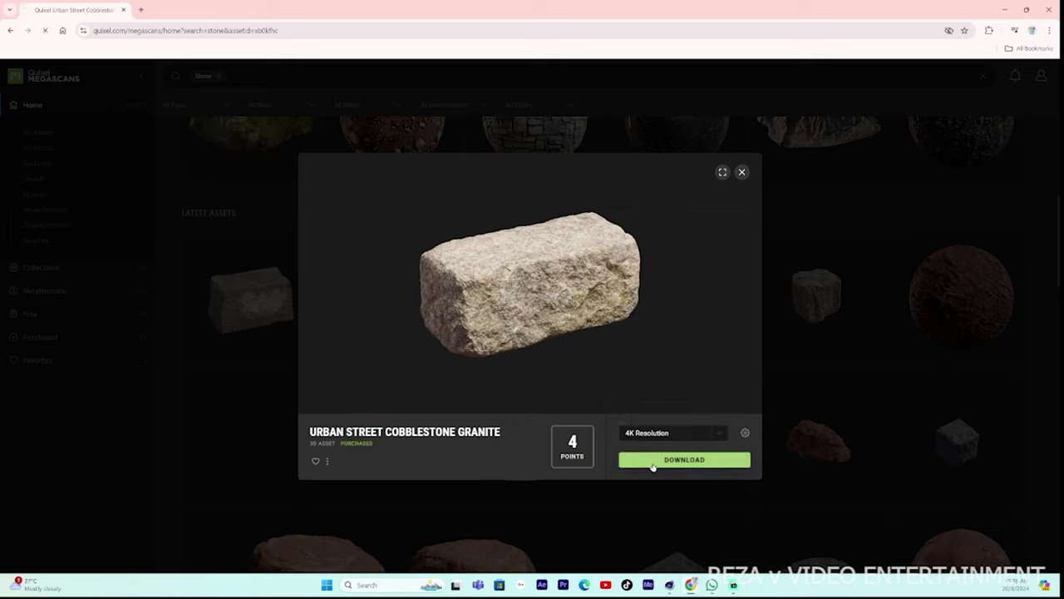
pyautogui.click(741, 173)
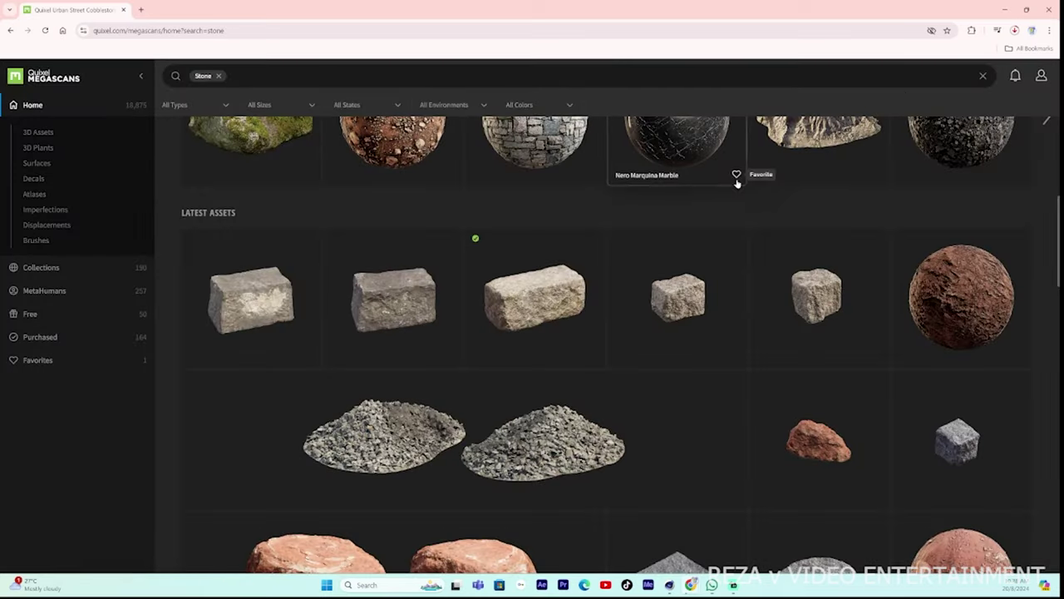
pyautogui.click(1014, 30)
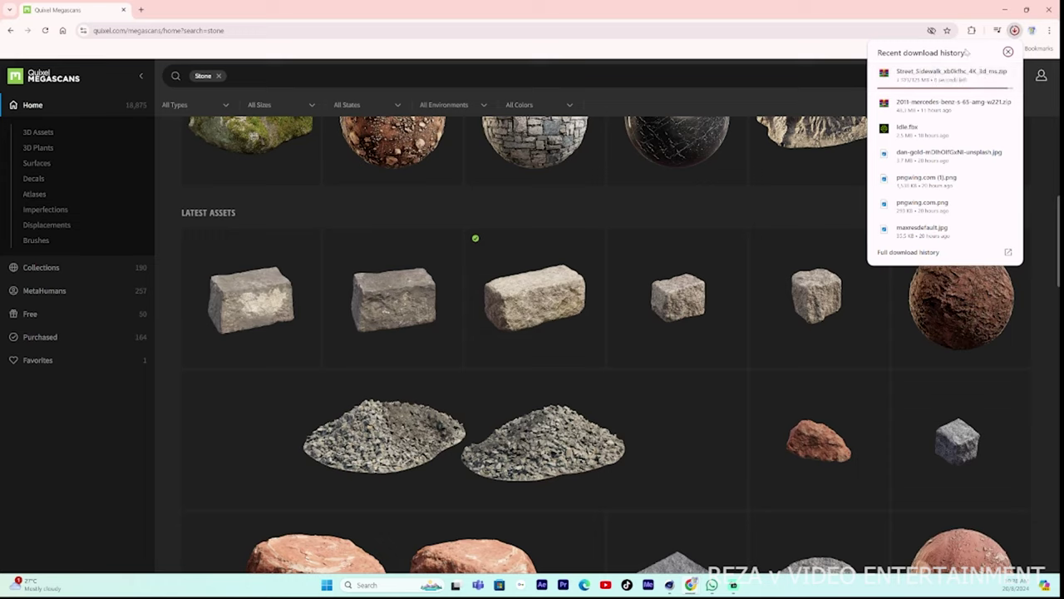
pyautogui.click(989, 74)
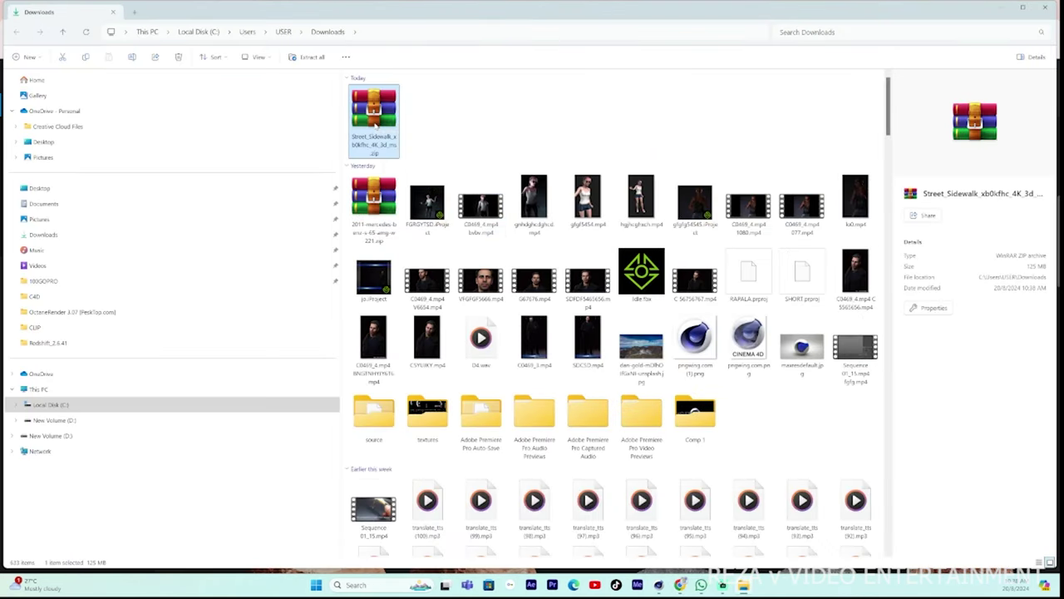
# Step: Extract the downloaded zip into a new Street_Sidewalk_xb0kfhc_4K_3d_ms folder in Downloads, then return to Cinema 4D
pyautogui.rightClick(376, 124)
pyautogui.moveTo(408, 284)
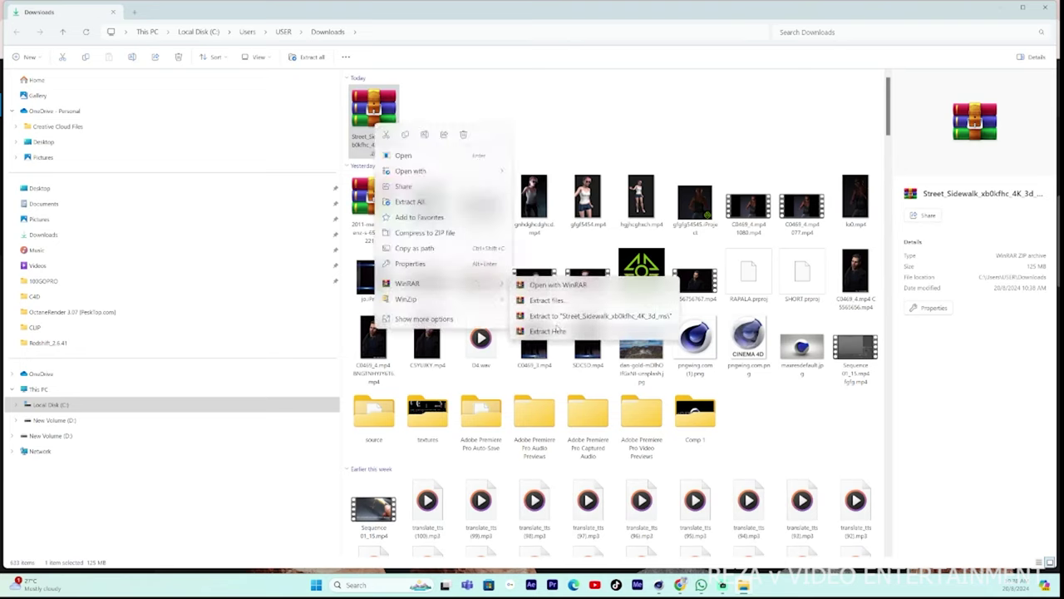
pyautogui.click(552, 304)
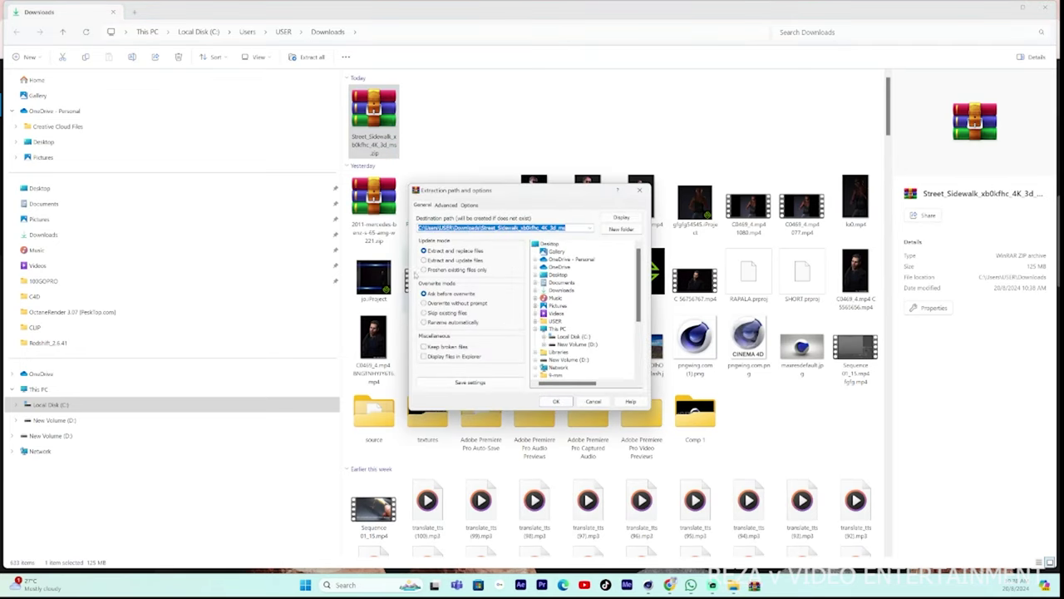
pyautogui.click(563, 290)
pyautogui.click(615, 229)
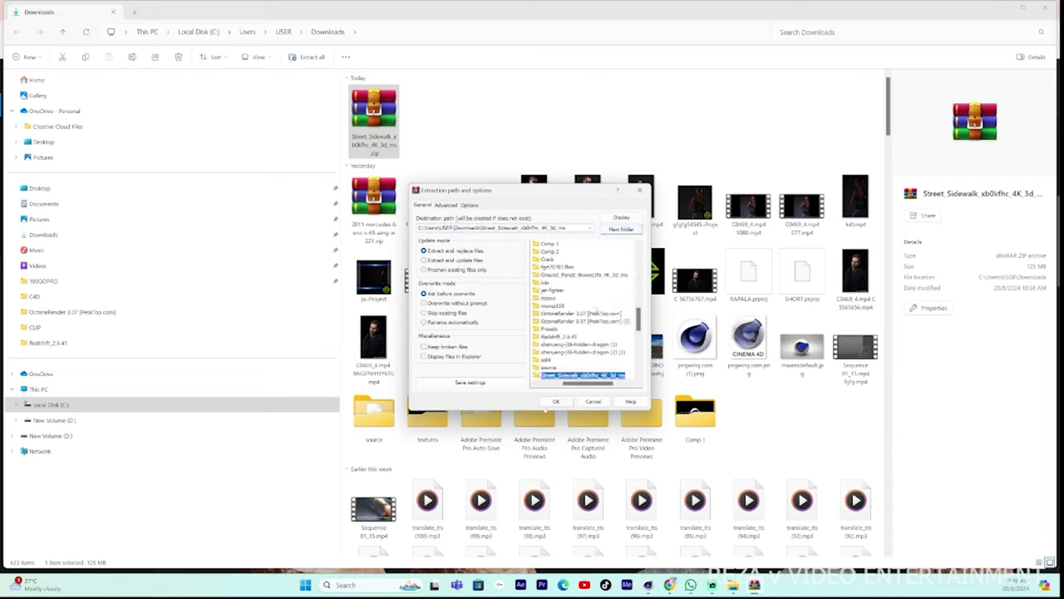
pyautogui.click(556, 400)
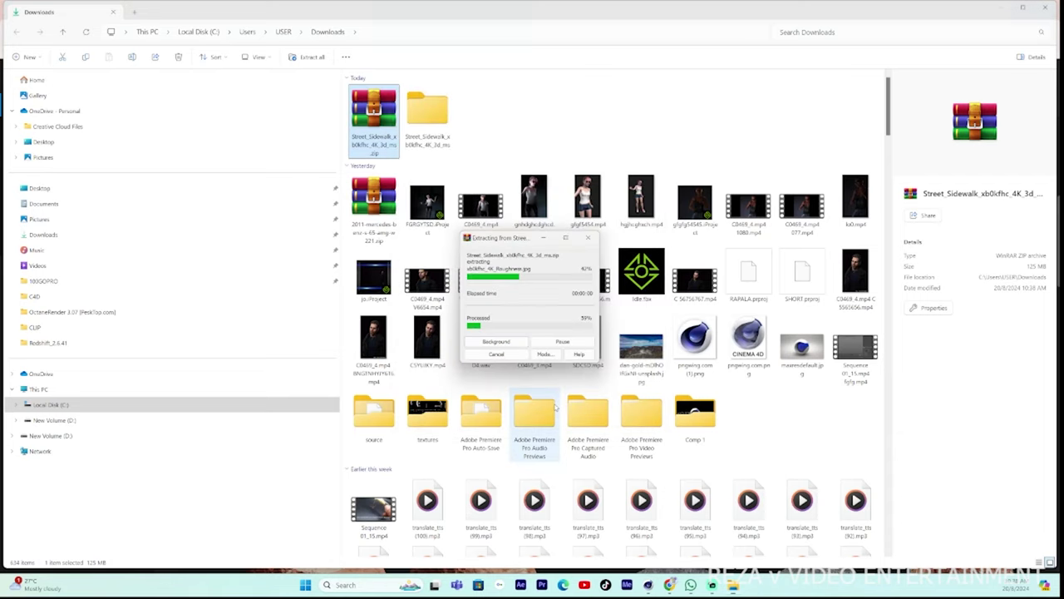
pyautogui.click(1007, 9)
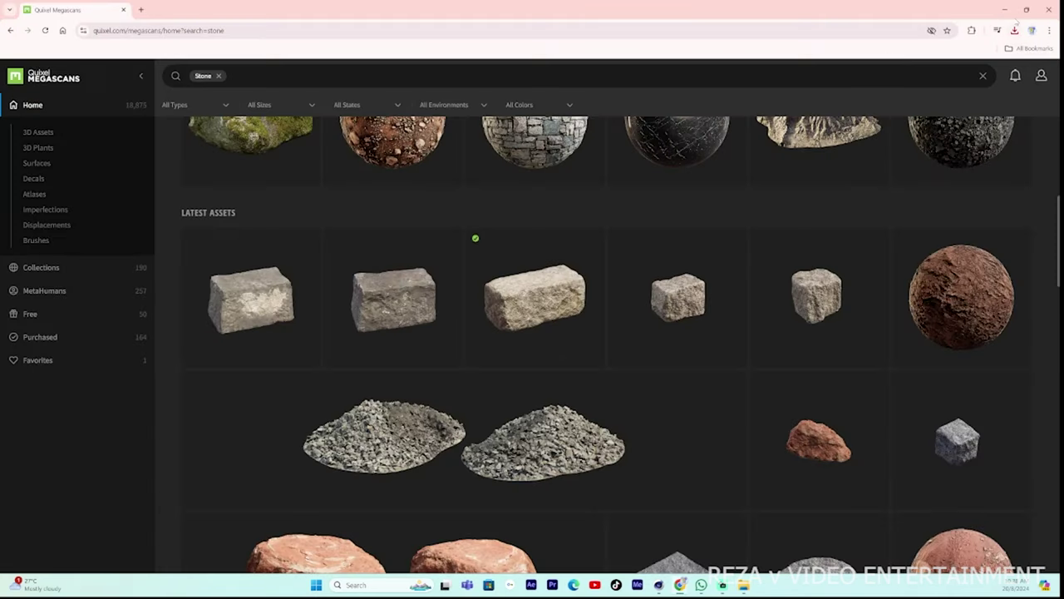
pyautogui.click(1005, 9)
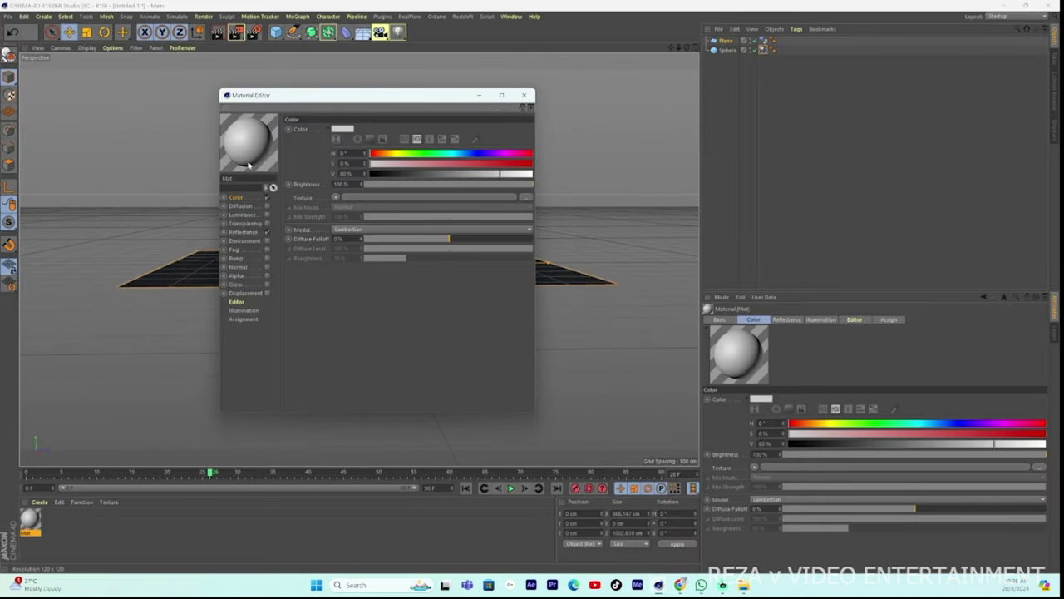
# Step: Create a new material Mat.1 and open it for editing
pyautogui.click(523, 97)
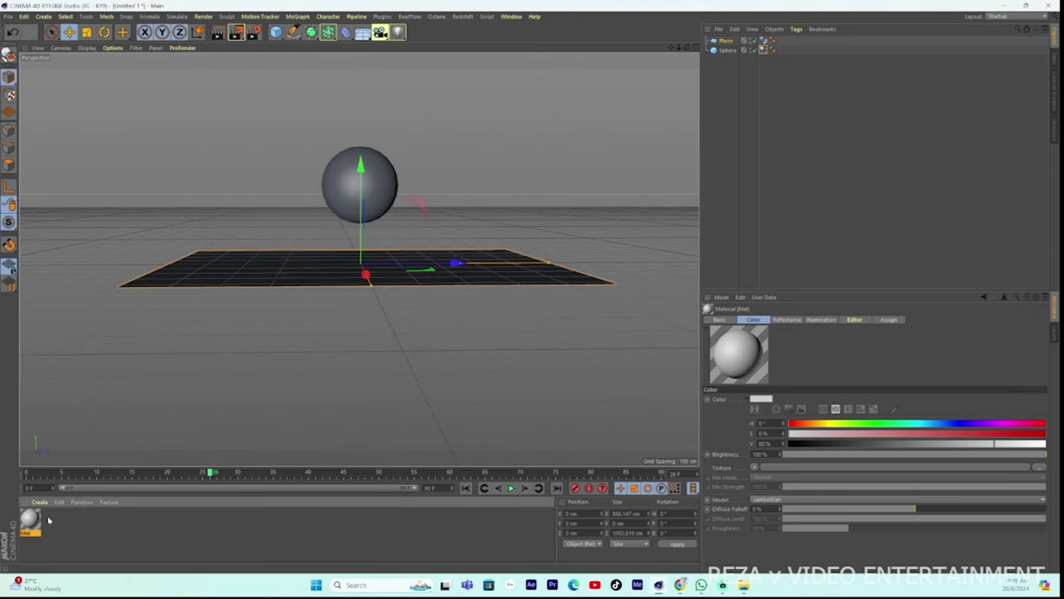
pyautogui.doubleClick(46, 530)
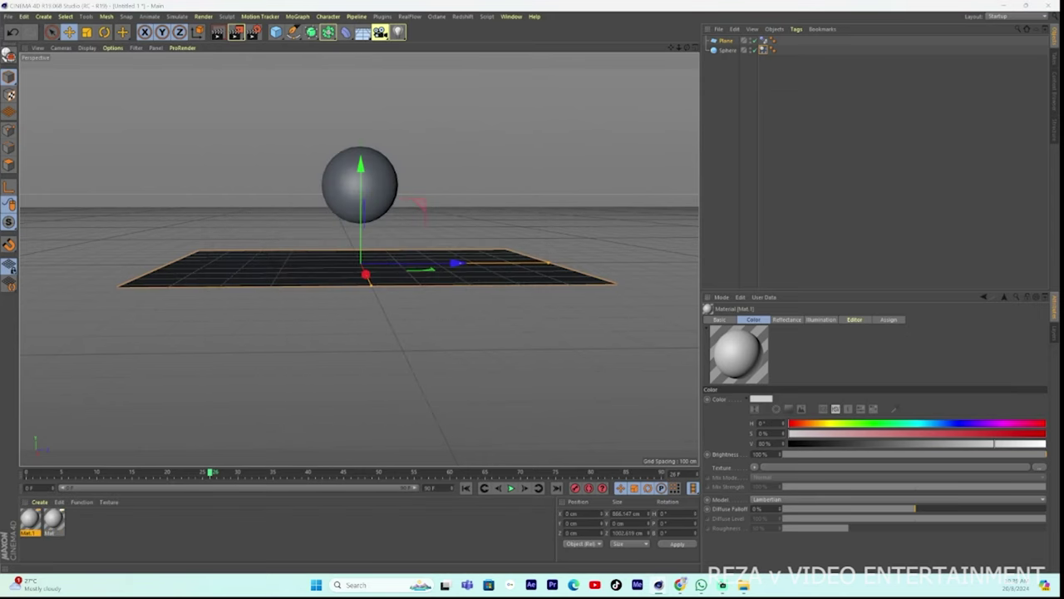
pyautogui.doubleClick(29, 519)
# Step: Load xb0kfhc_4K_Albedo.jpg from the Street_Sidewalk folder as Mat.1's Color texture, without copying it
pyautogui.click(524, 248)
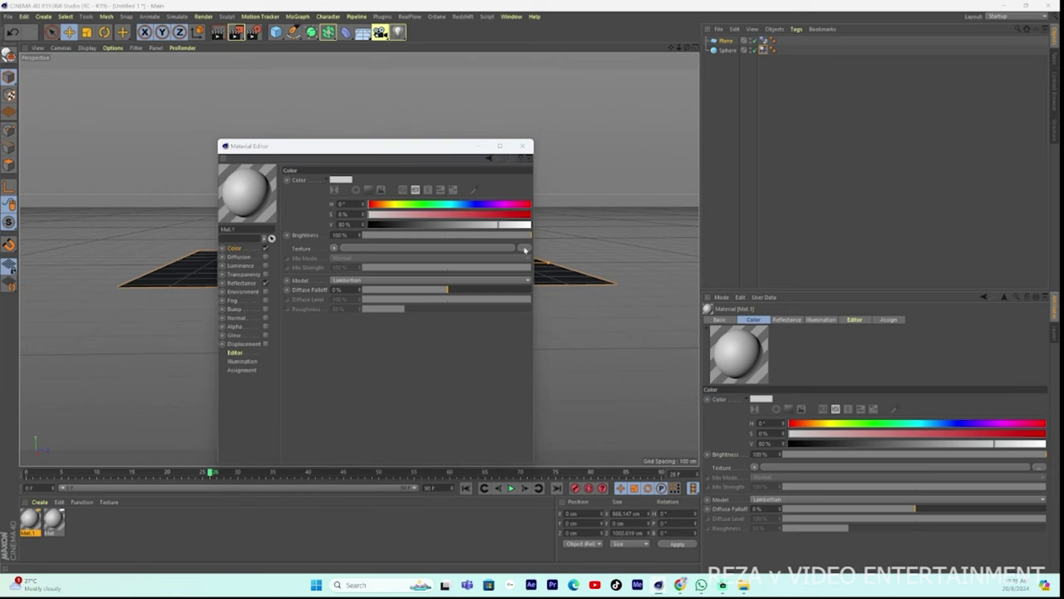
pyautogui.click(58, 236)
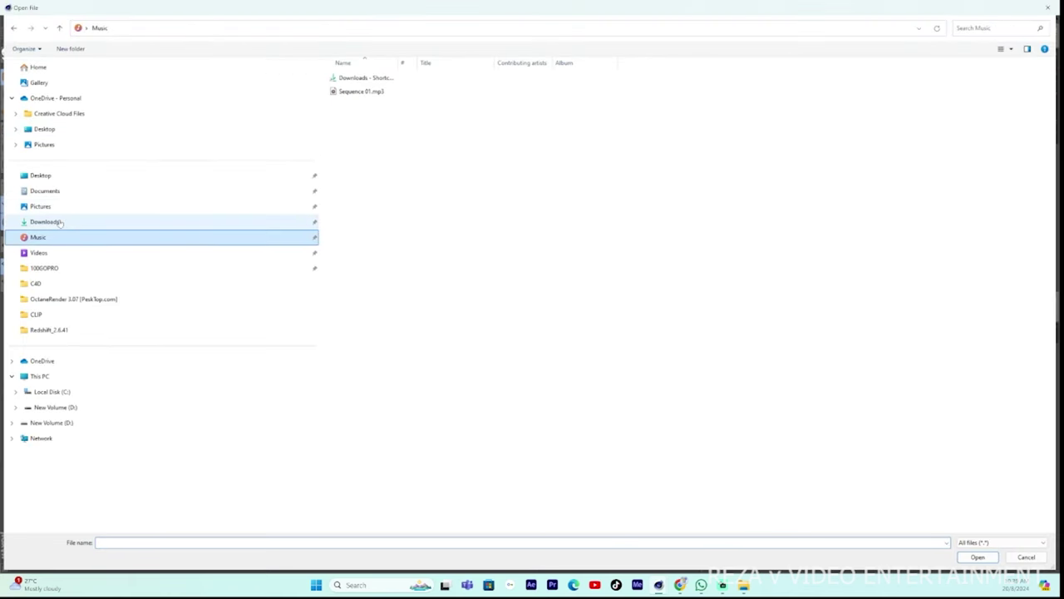
pyautogui.click(48, 221)
pyautogui.doubleClick(522, 148)
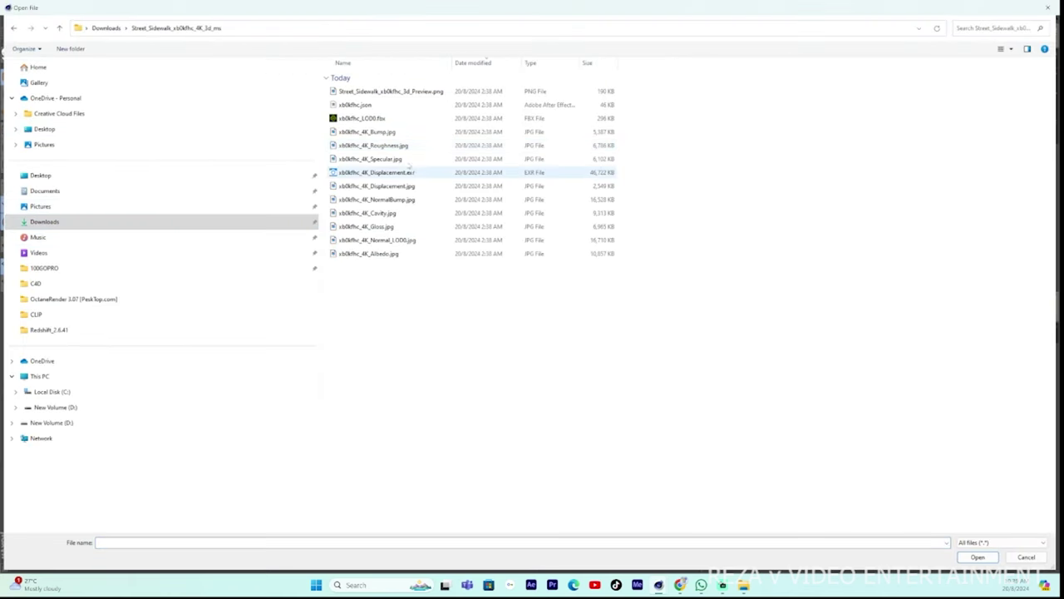
pyautogui.rightClick(424, 323)
pyautogui.click(551, 338)
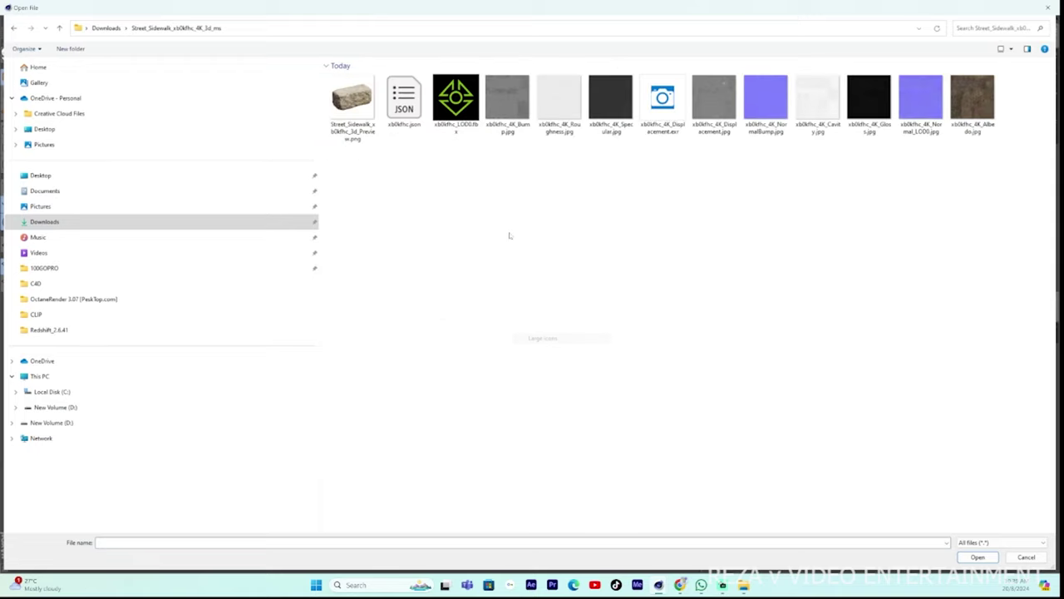
pyautogui.click(972, 100)
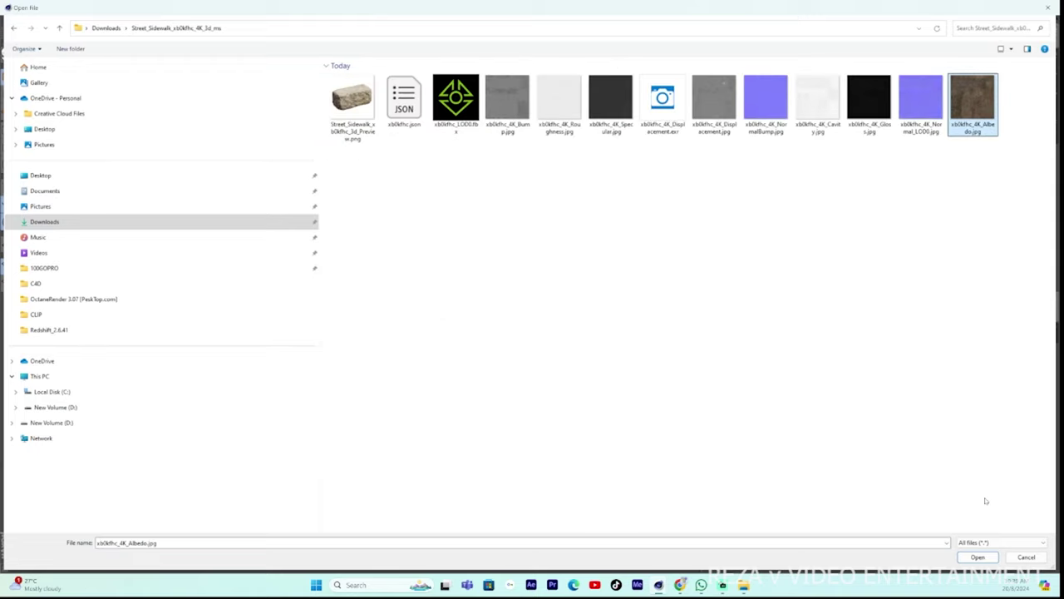
pyautogui.click(978, 557)
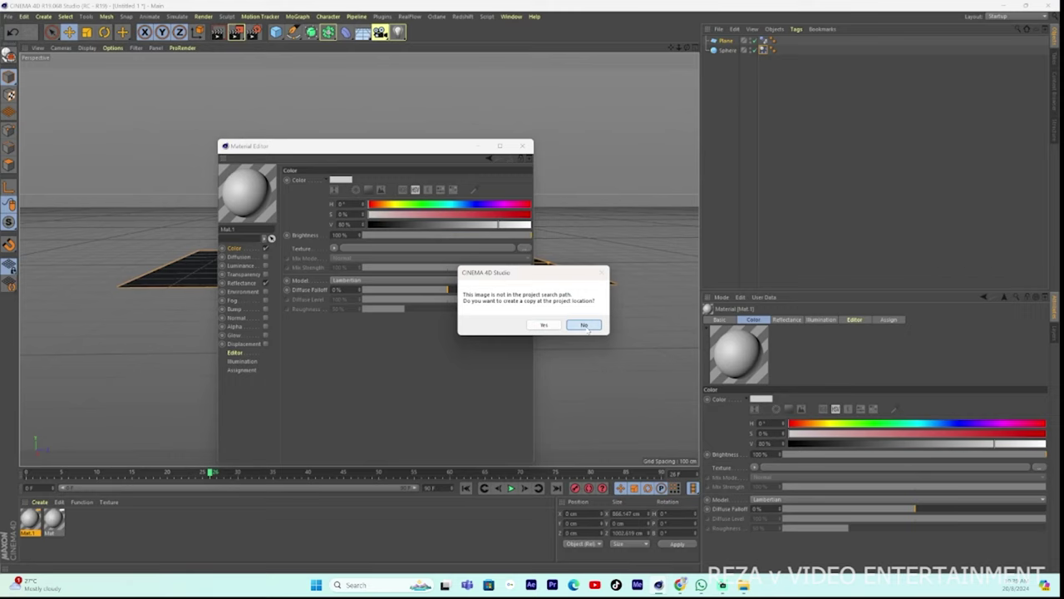
pyautogui.click(579, 323)
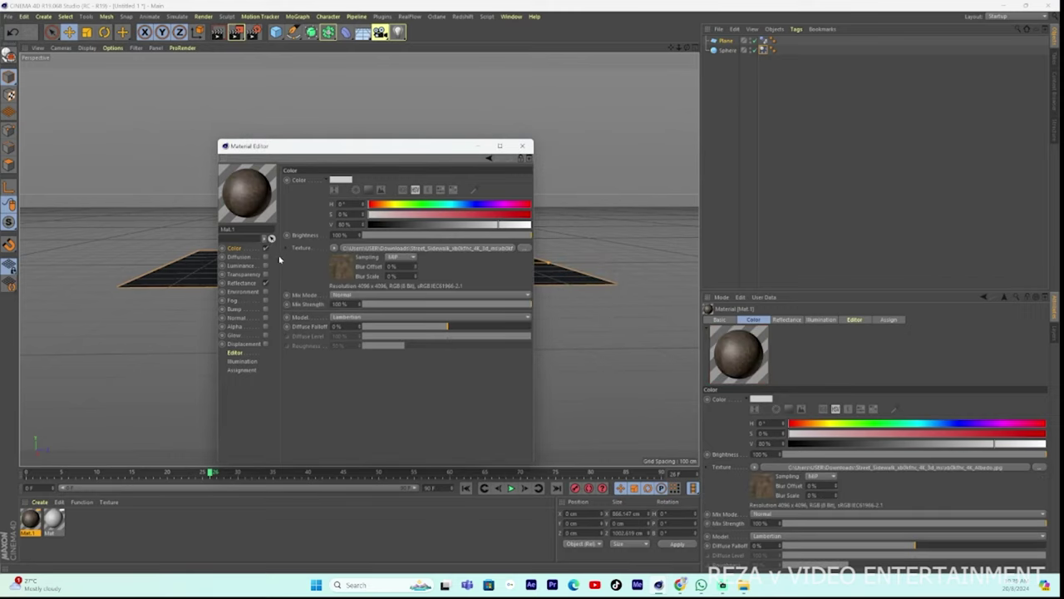
# Step: Enable Mat.1's Normal channel with xb0kfhc_4K_Normal_LOD0.jpg as its texture, declining the copy
pyautogui.click(265, 317)
pyautogui.click(526, 238)
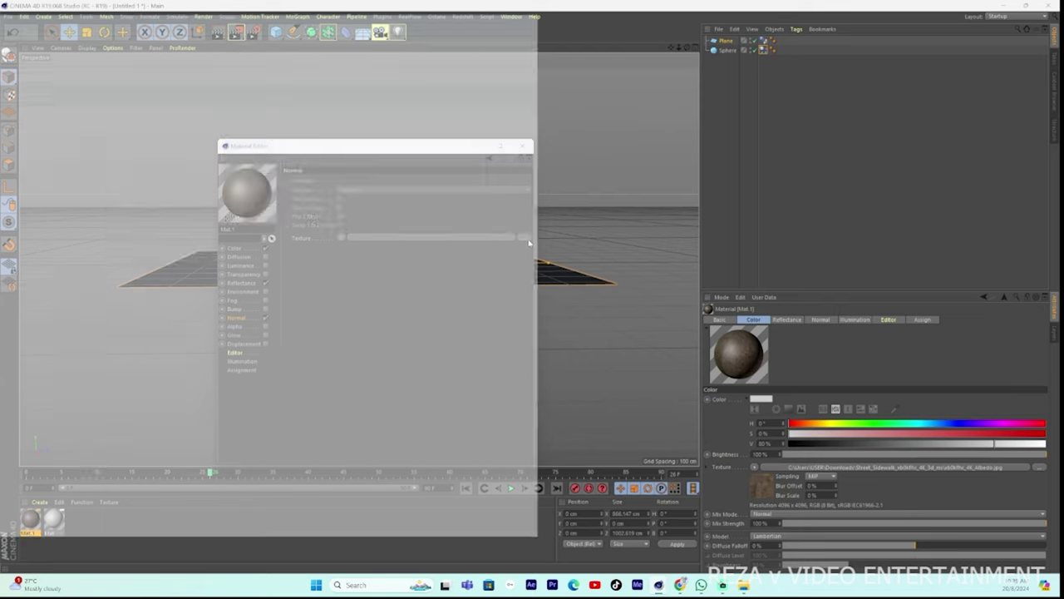
pyautogui.click(754, 94)
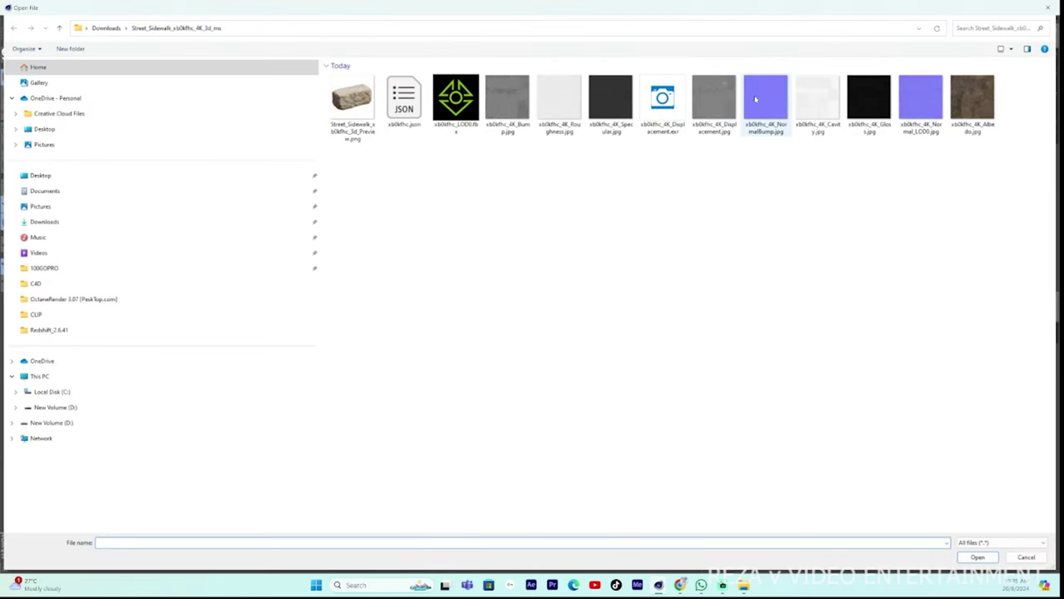
pyautogui.click(920, 101)
pyautogui.click(978, 557)
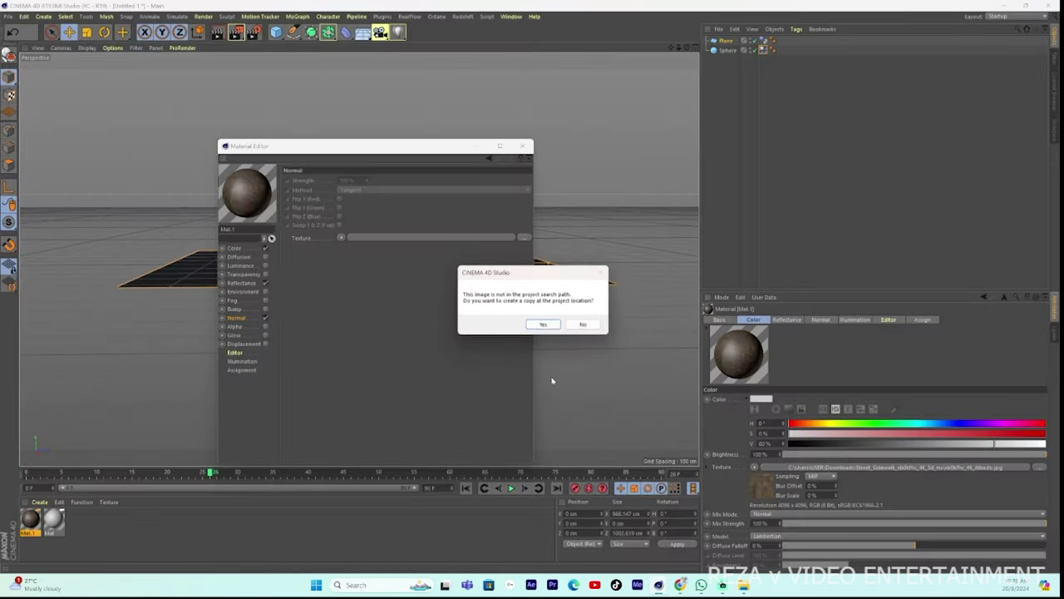
pyautogui.click(582, 324)
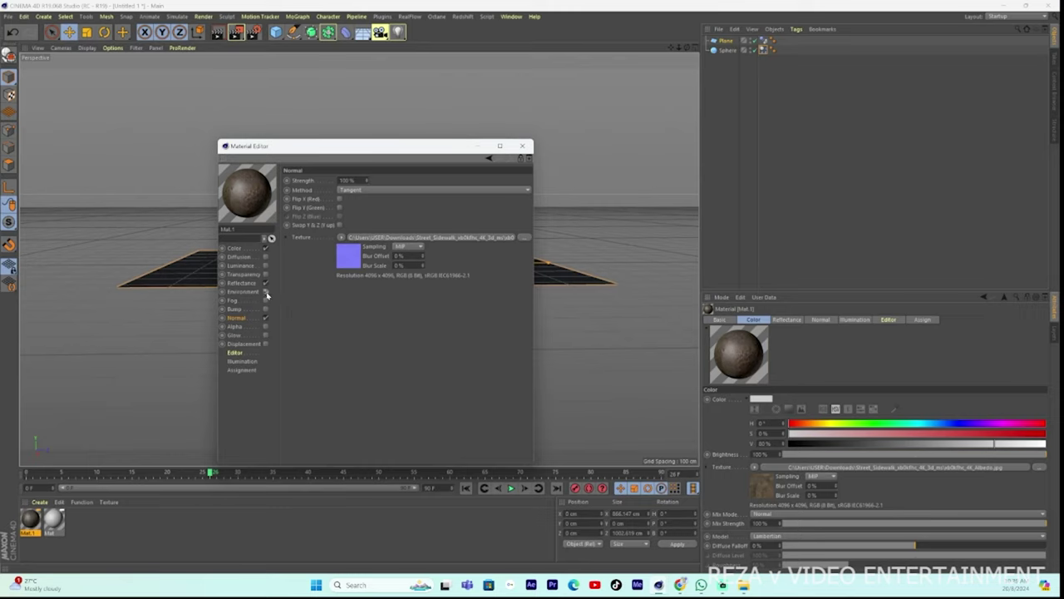
# Step: Enable the Environment channel without loading an image, and close the Material Editor
pyautogui.click(266, 291)
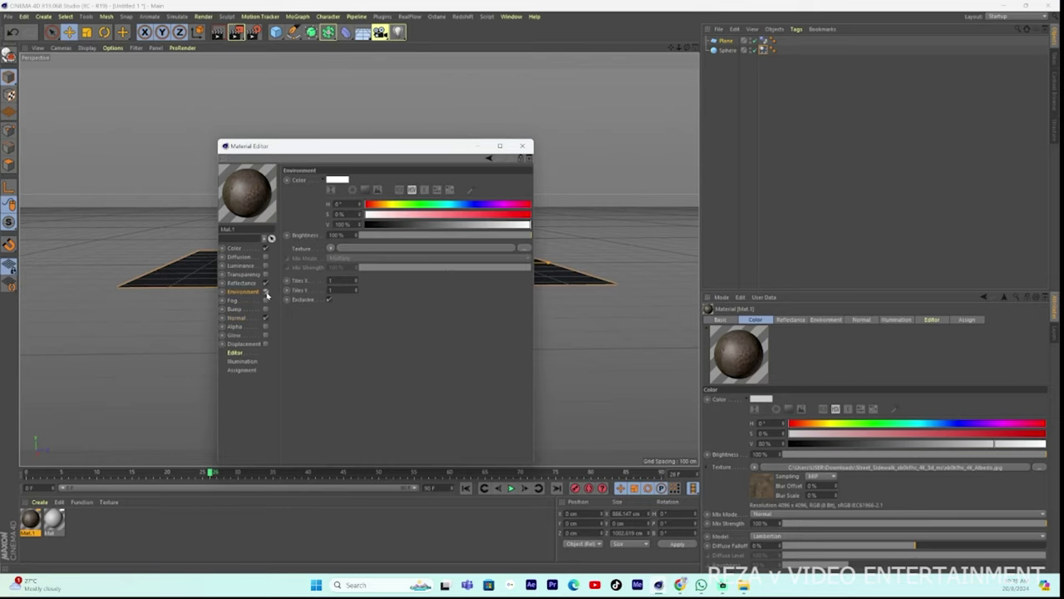
pyautogui.click(523, 251)
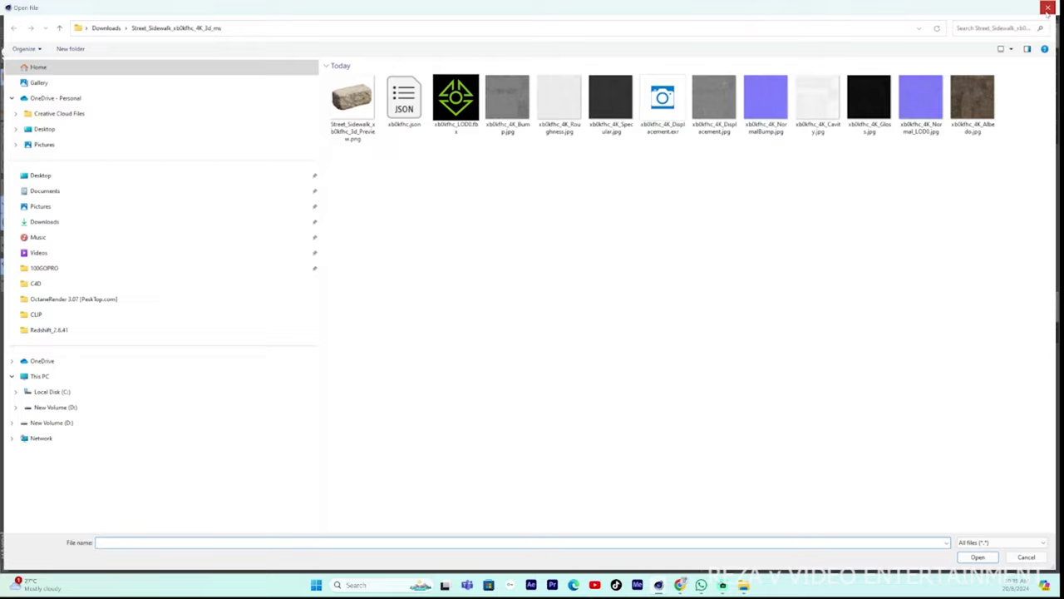
pyautogui.click(1047, 8)
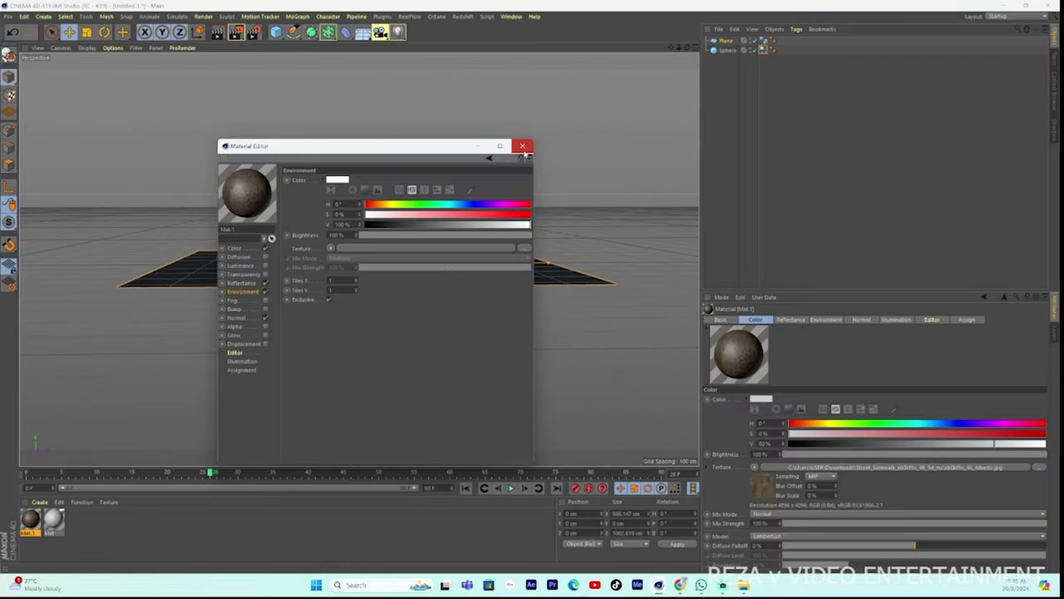
pyautogui.click(522, 146)
# Step: Drag Mat.1 onto the sphere and render the view to check the stone texture
pyautogui.click(443, 16)
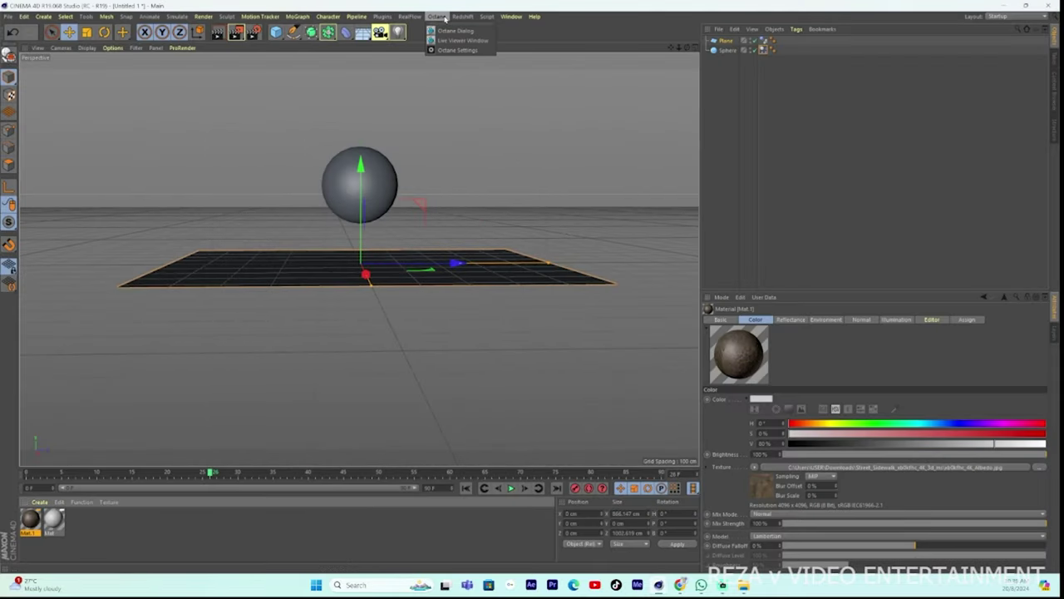
pyautogui.click(887, 105)
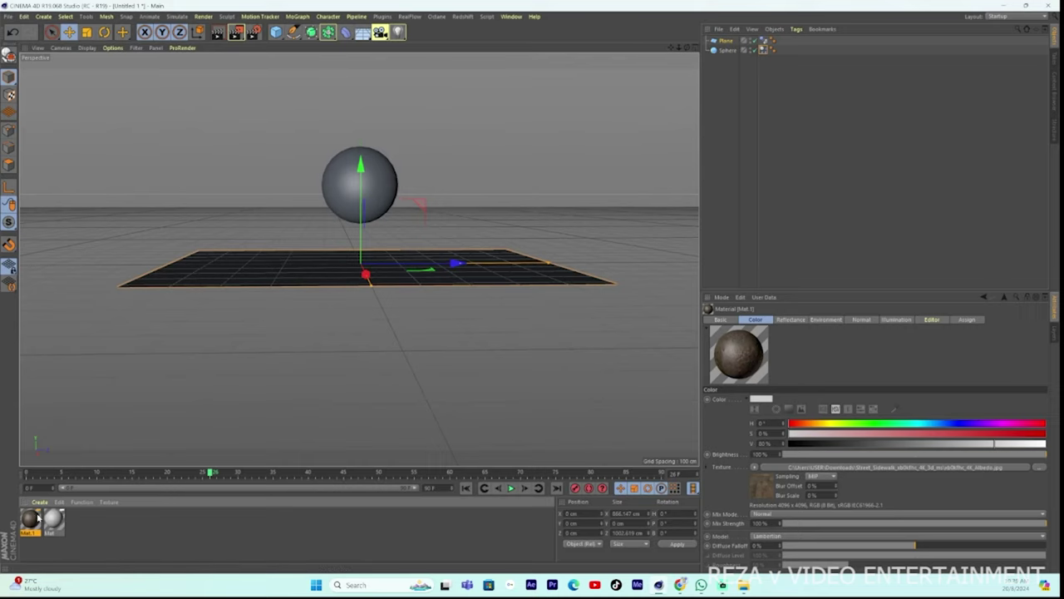
pyautogui.moveTo(33, 519); pyautogui.dragTo(359, 212)
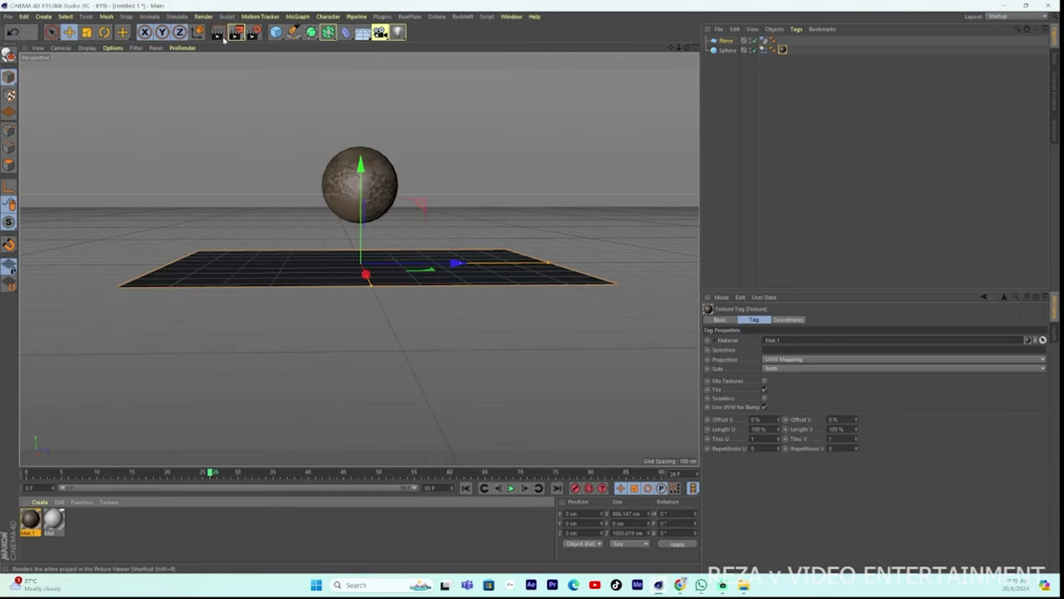
pyautogui.click(217, 34)
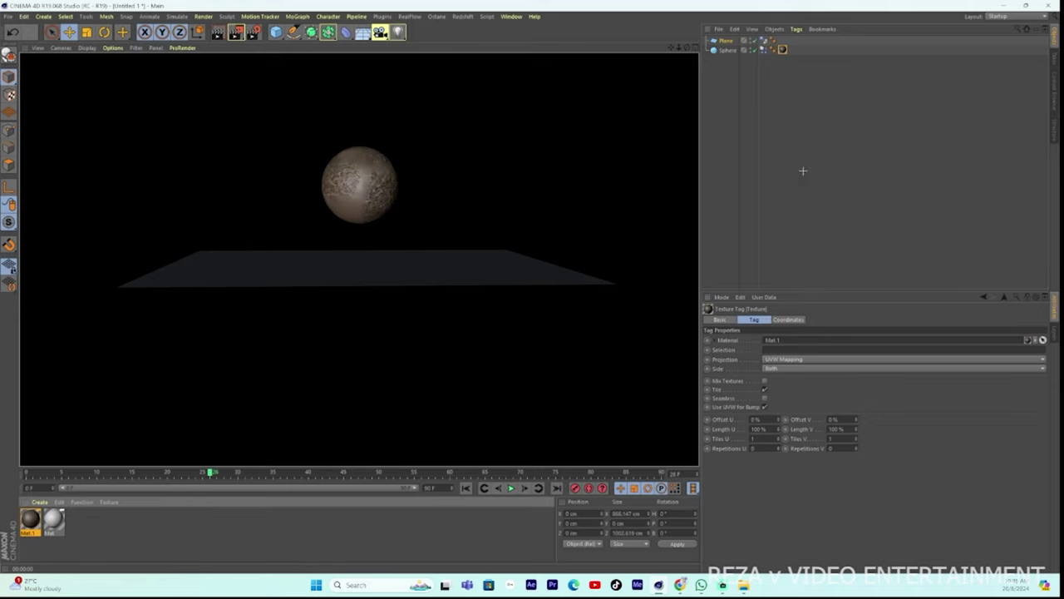
pyautogui.click(724, 183)
pyautogui.click(363, 32)
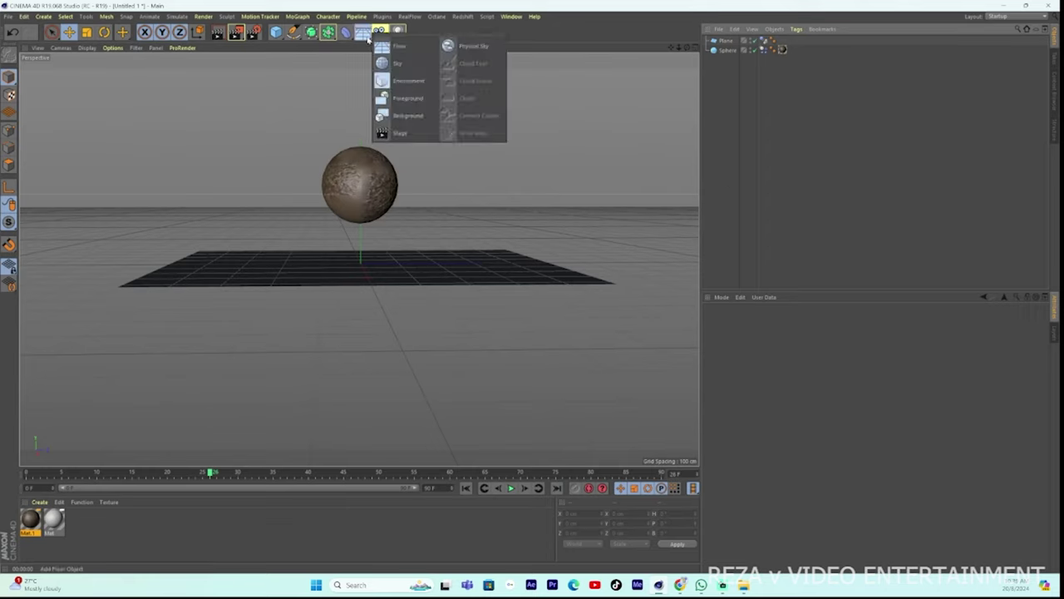
# Step: Add a Background object and create a new material Mat.2, opening its editor
pyautogui.click(418, 118)
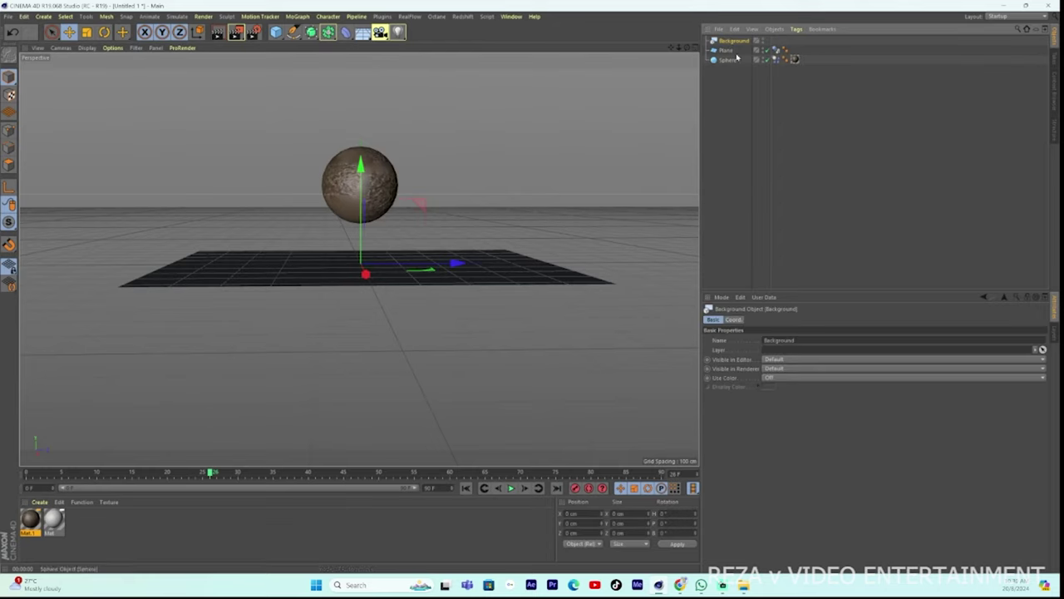
pyautogui.doubleClick(123, 515)
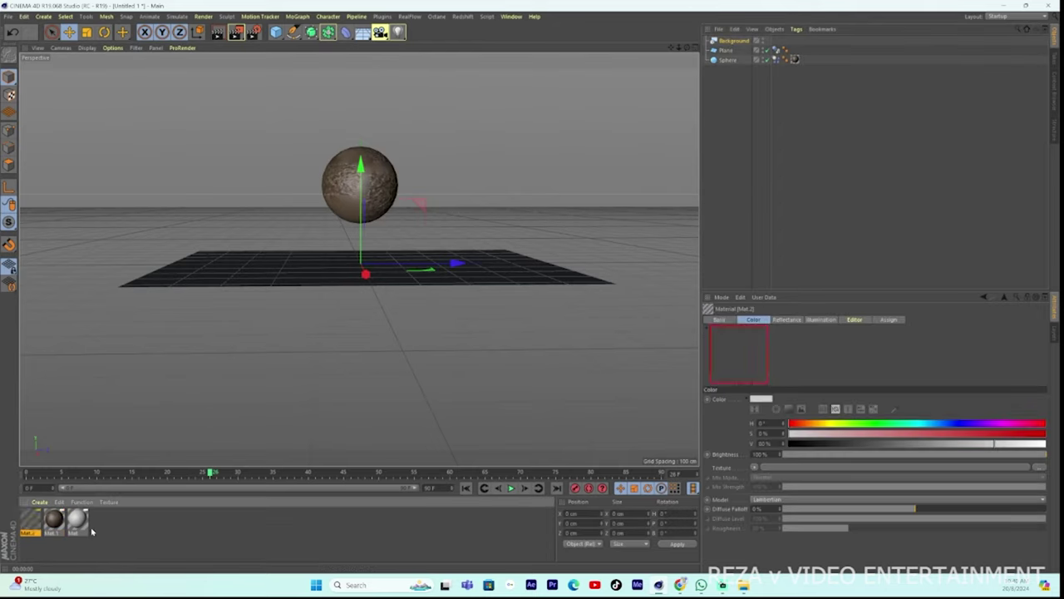
pyautogui.doubleClick(30, 520)
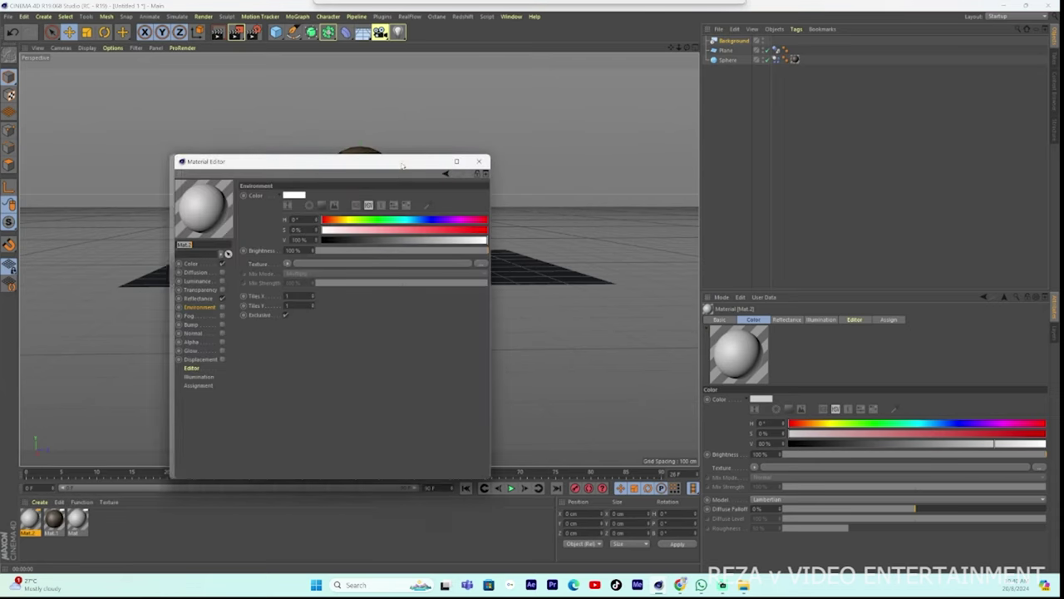
# Step: Load pexels-photo-1670187.jpeg from Downloads as Mat.2's Environment texture
pyautogui.click(487, 264)
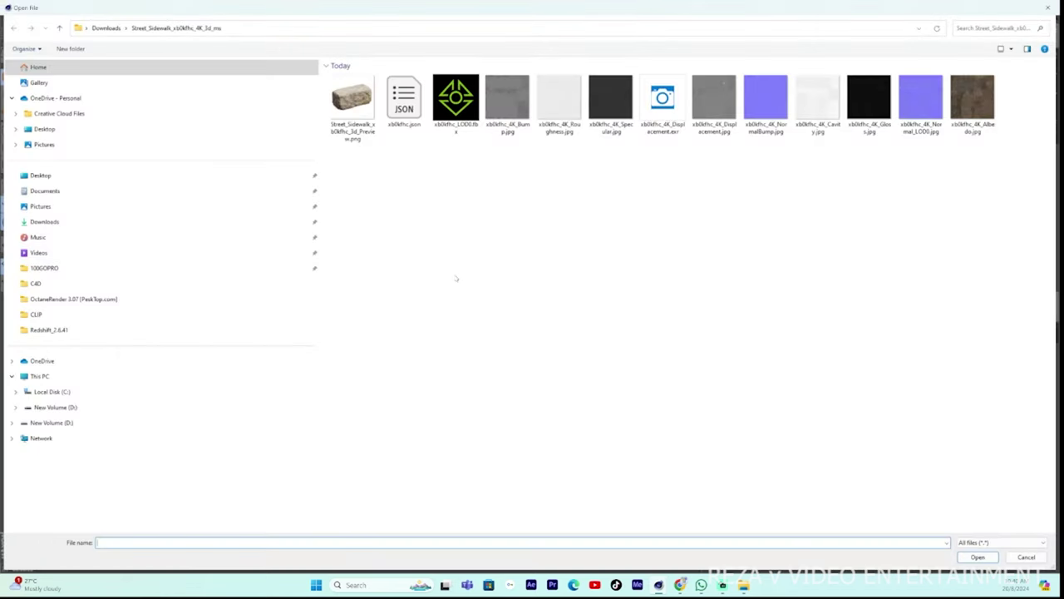
pyautogui.click(65, 221)
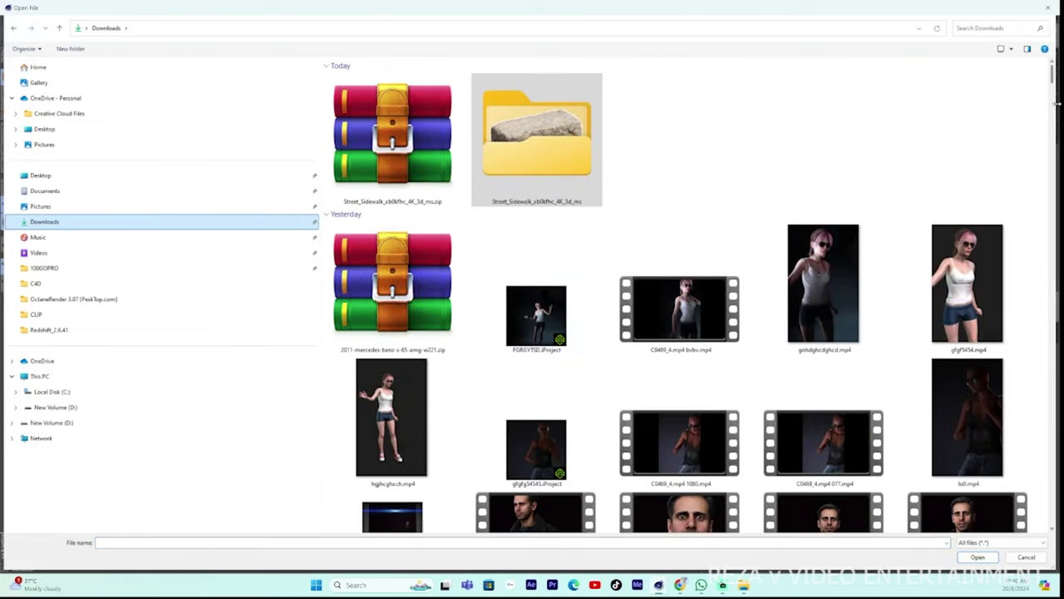
pyautogui.moveTo(1052, 75); pyautogui.dragTo(1052, 101)
pyautogui.moveTo(1053, 105); pyautogui.dragTo(1054, 170)
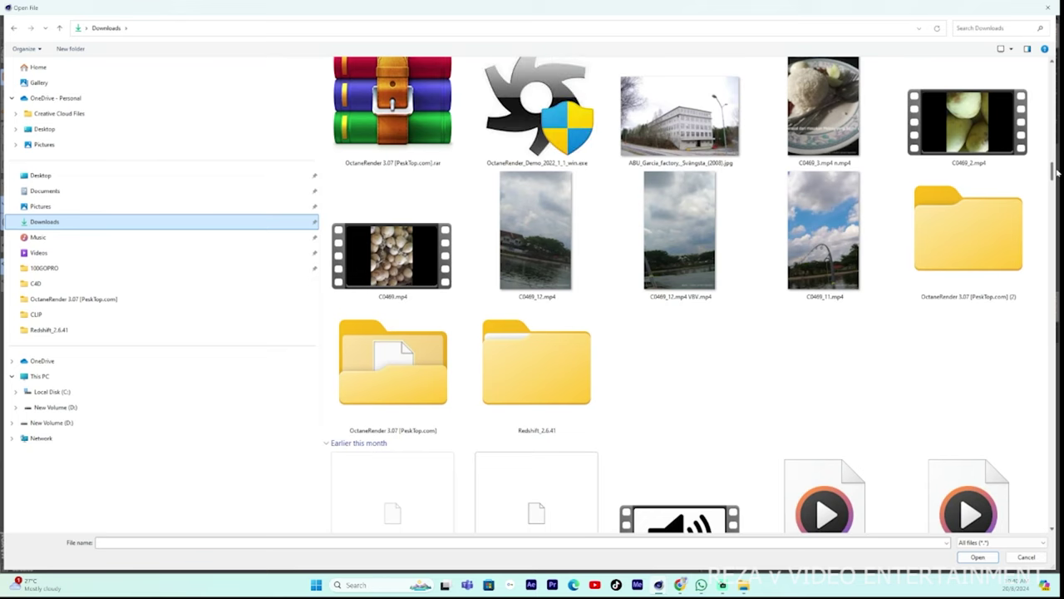
pyautogui.moveTo(1057, 172)
pyautogui.mouseDown()
pyautogui.moveTo(1059, 196)
pyautogui.moveTo(1057, 173)
pyautogui.mouseUp()
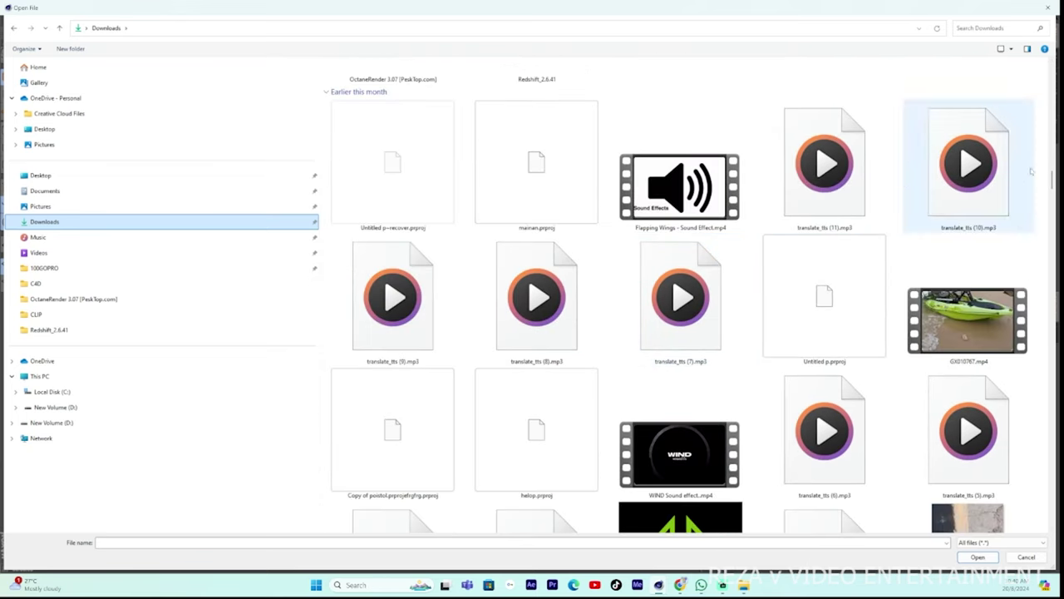
pyautogui.moveTo(1053, 184); pyautogui.dragTo(1053, 210)
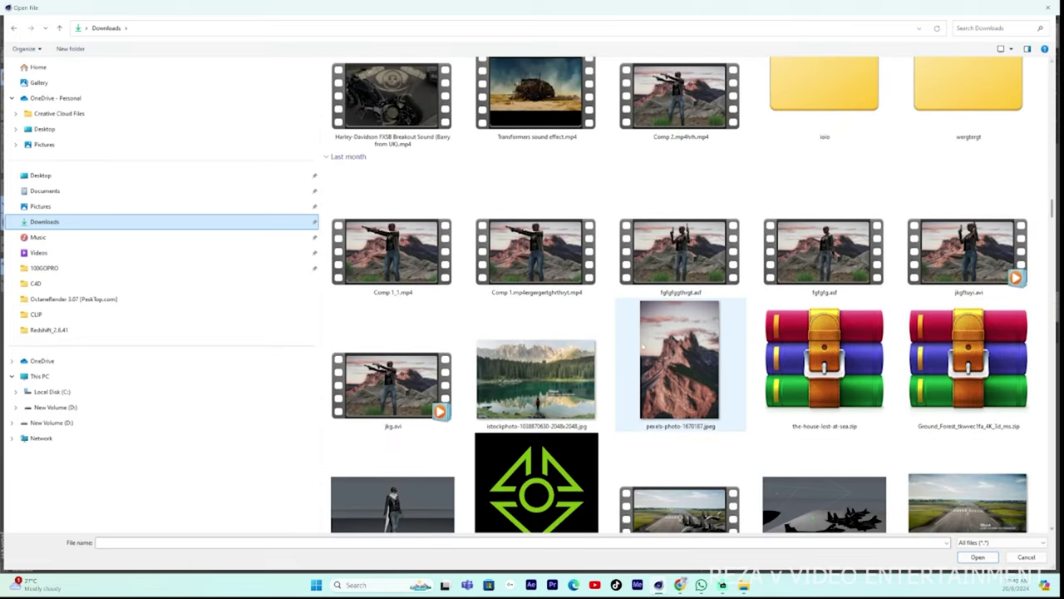
pyautogui.click(689, 380)
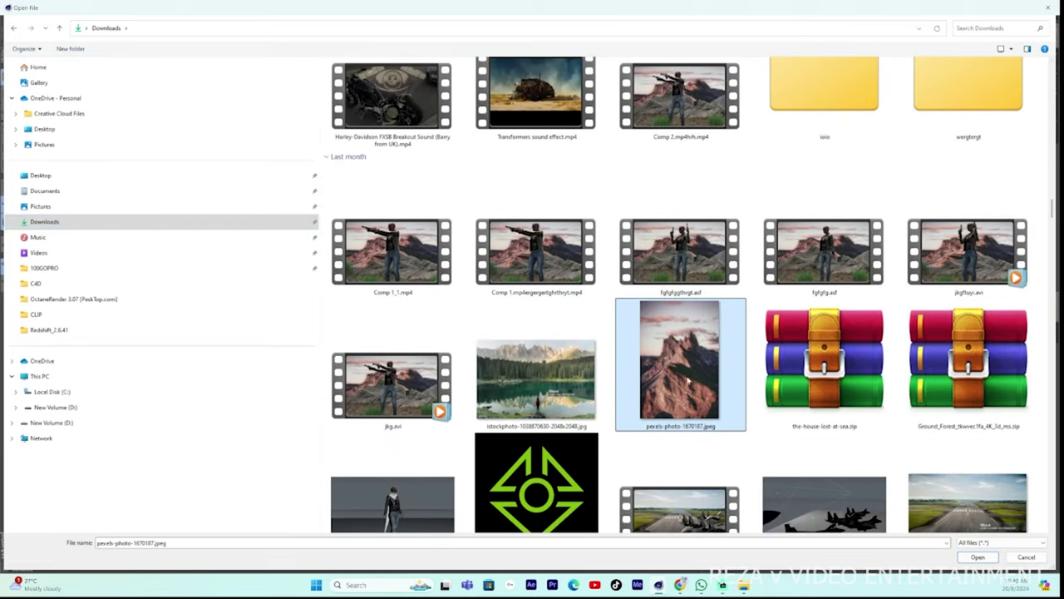
pyautogui.click(978, 557)
pyautogui.click(585, 325)
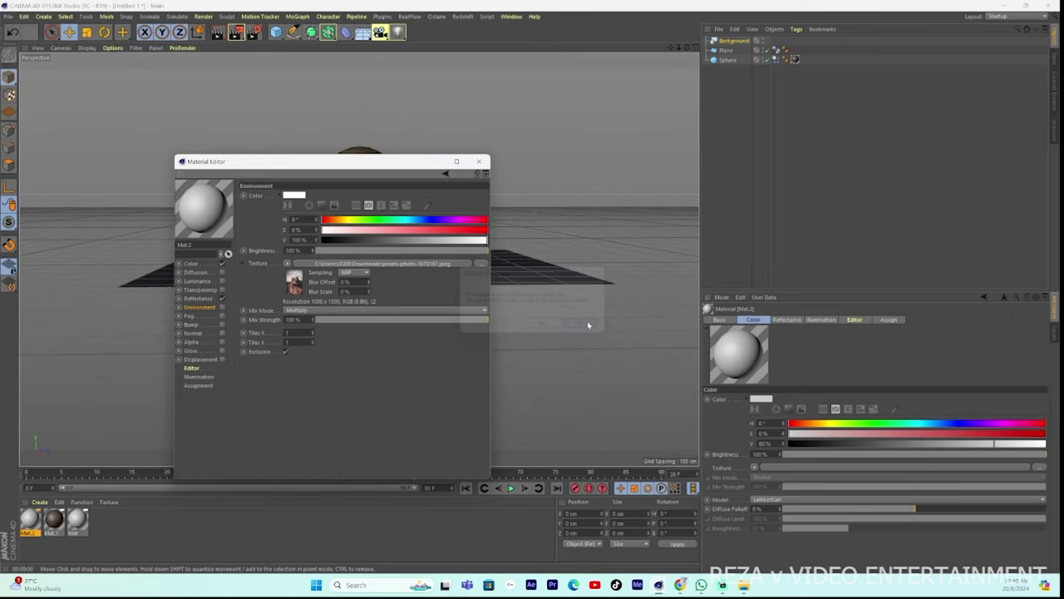
pyautogui.click(480, 162)
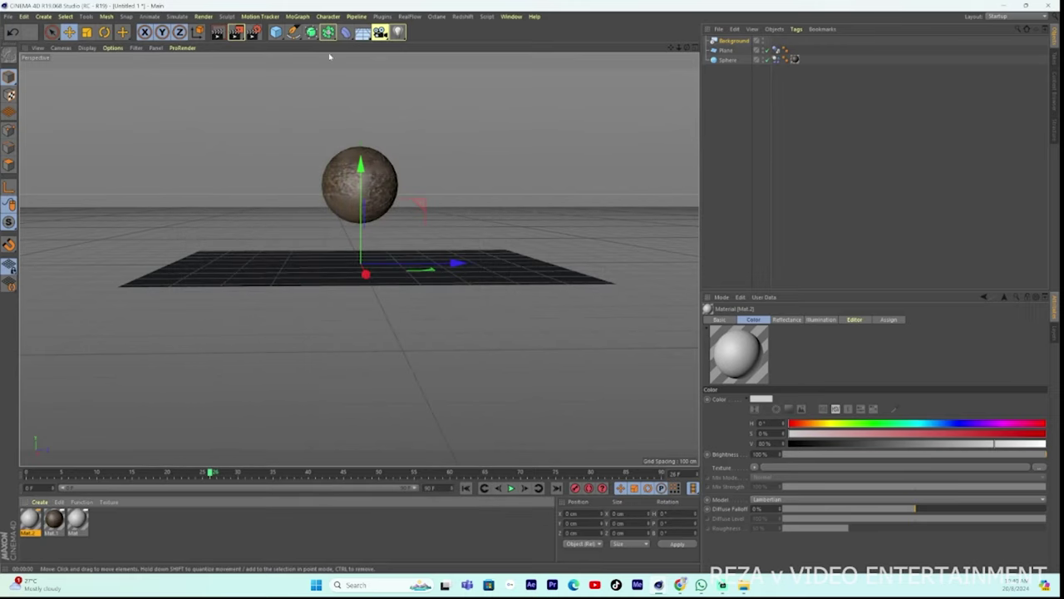
# Step: Apply Mat.2 to the Background object, zoom in on the sphere and plane, and play the fall
pyautogui.click(221, 33)
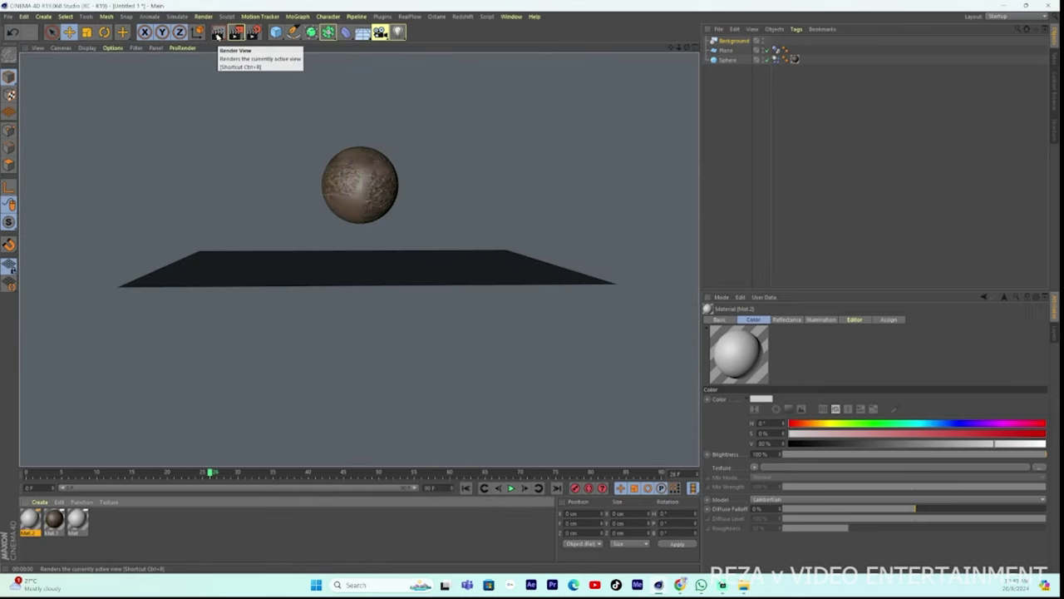
pyautogui.click(69, 538)
pyautogui.click(34, 522)
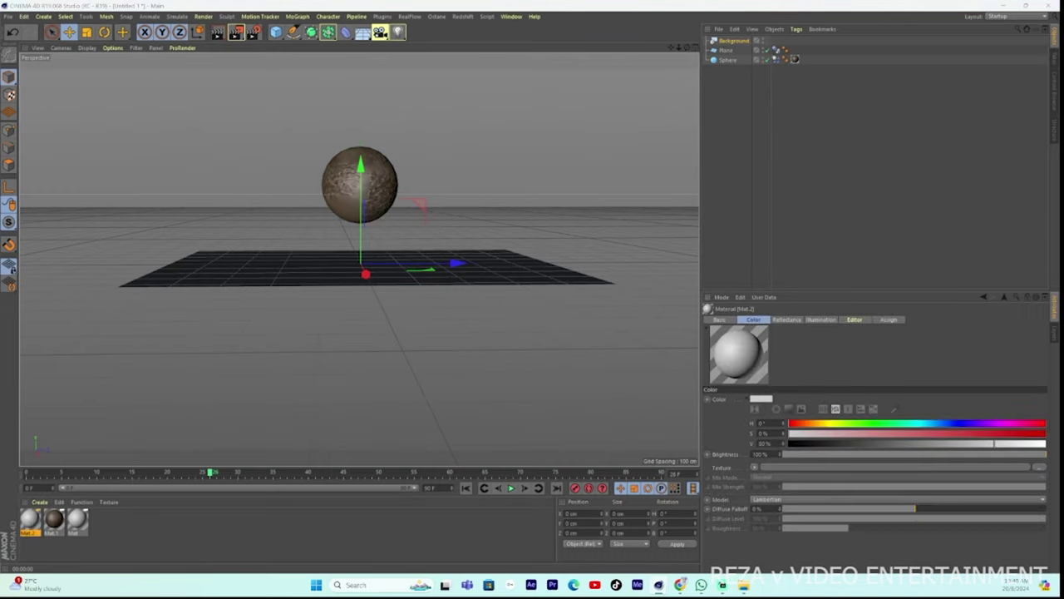
pyautogui.moveTo(22, 528)
pyautogui.mouseDown()
pyautogui.moveTo(742, 53)
pyautogui.moveTo(739, 44)
pyautogui.mouseUp()
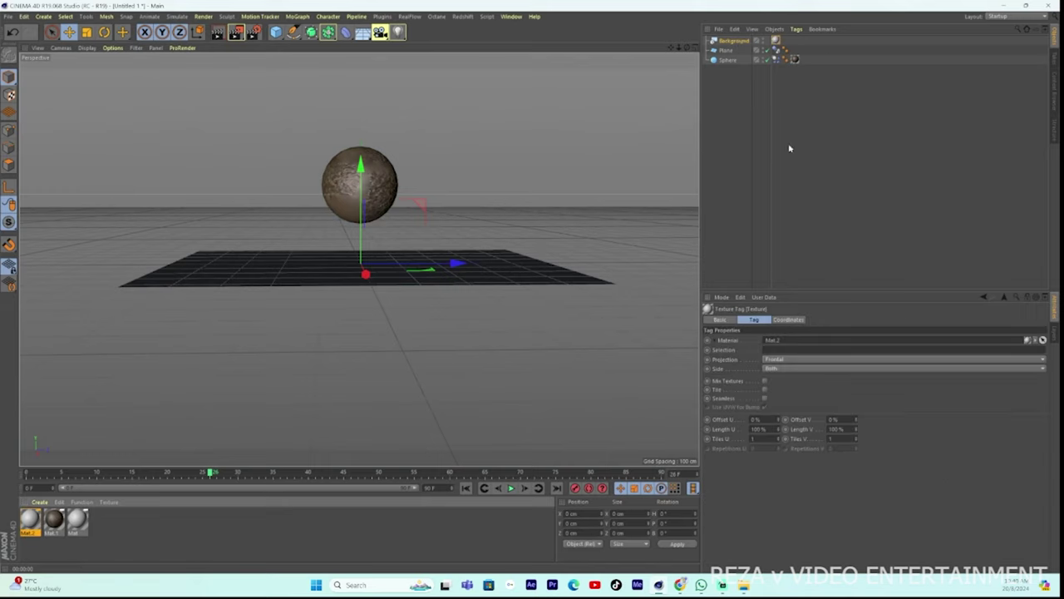
pyautogui.moveTo(679, 47); pyautogui.dragTo(665, 208)
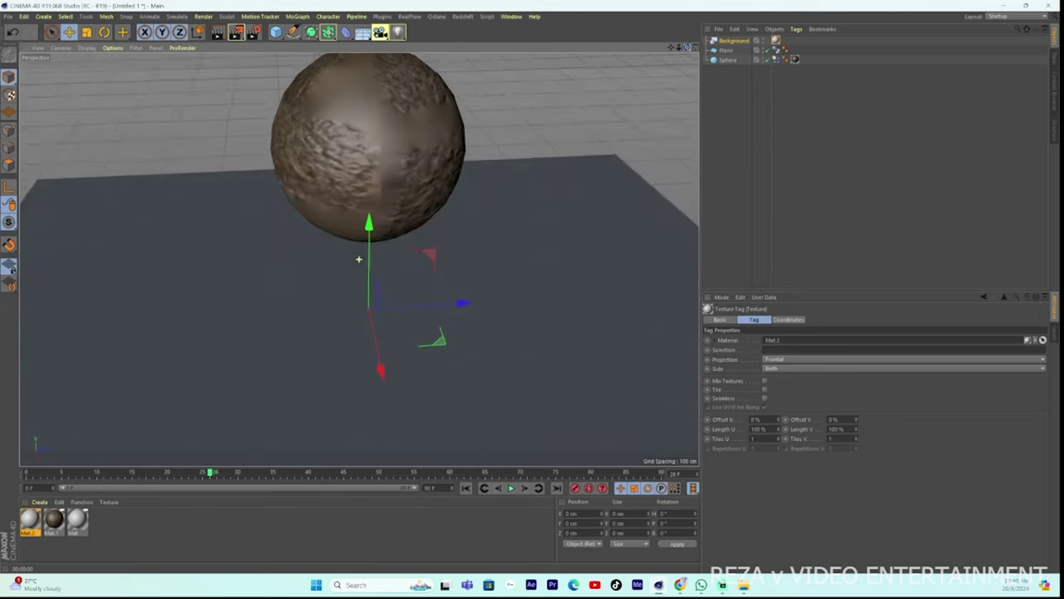
pyautogui.click(511, 491)
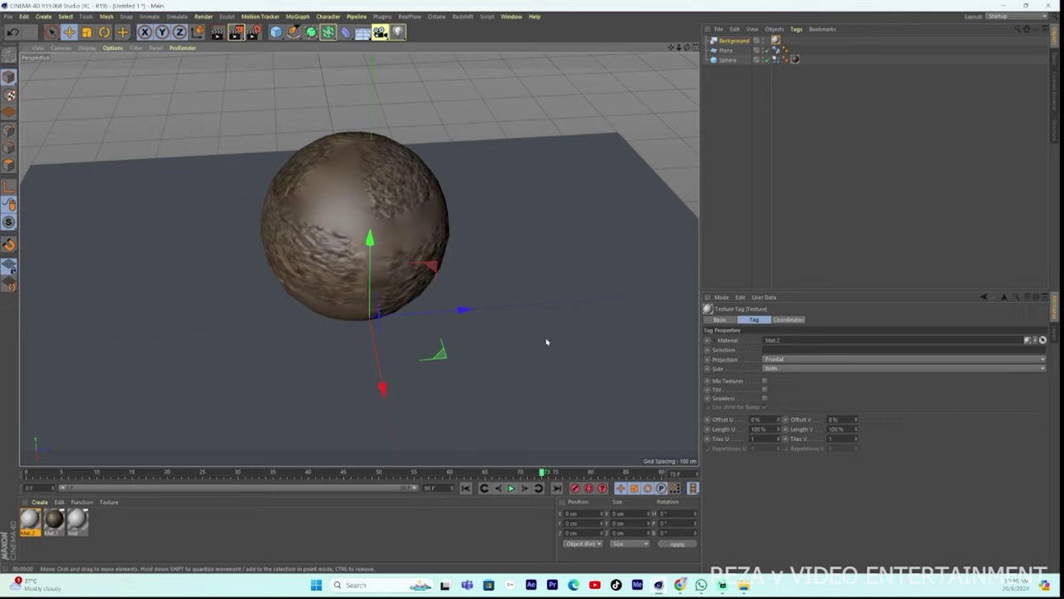
# Step: Orbit to a low side-on angle and replay the fall animation from frame 0
pyautogui.moveTo(691, 47); pyautogui.dragTo(691, 25)
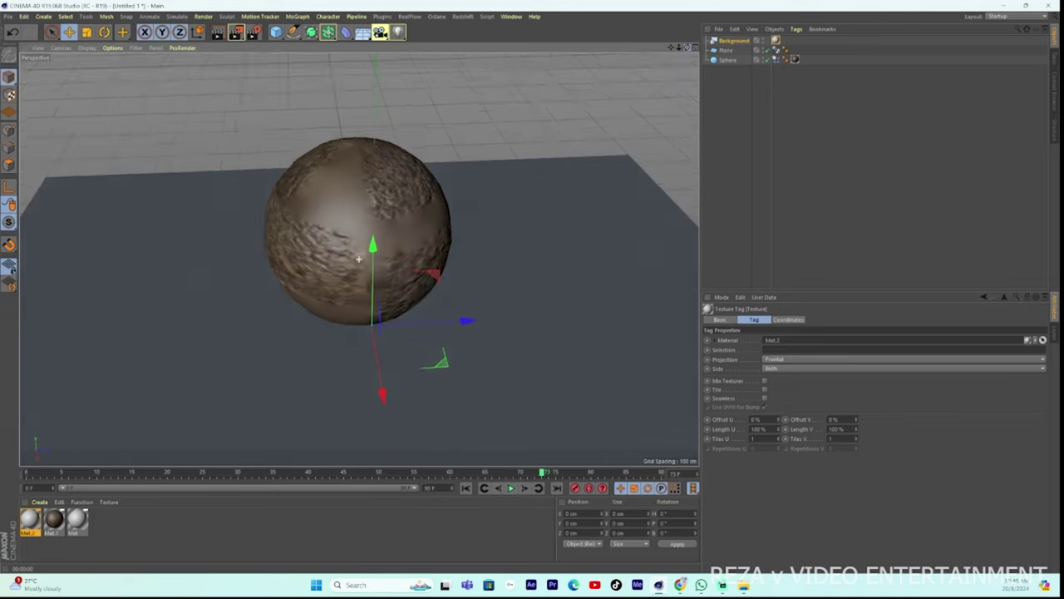
pyautogui.click(467, 489)
pyautogui.click(511, 488)
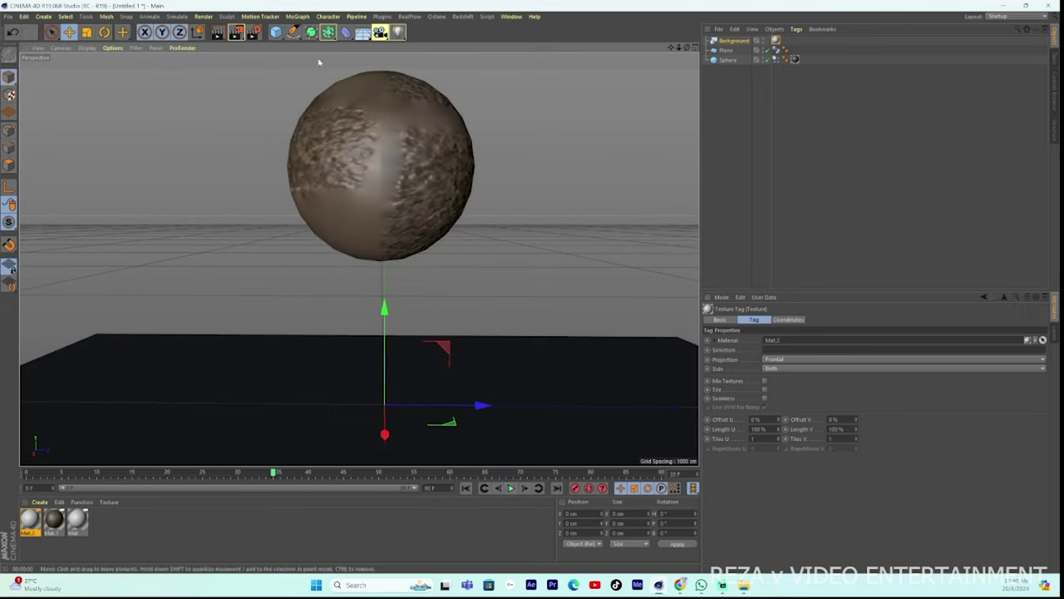
# Step: Add a Subdivision Surface, nest the sphere inside it, and play back the smoothed sphere
pyautogui.click(311, 32)
pyautogui.click(358, 46)
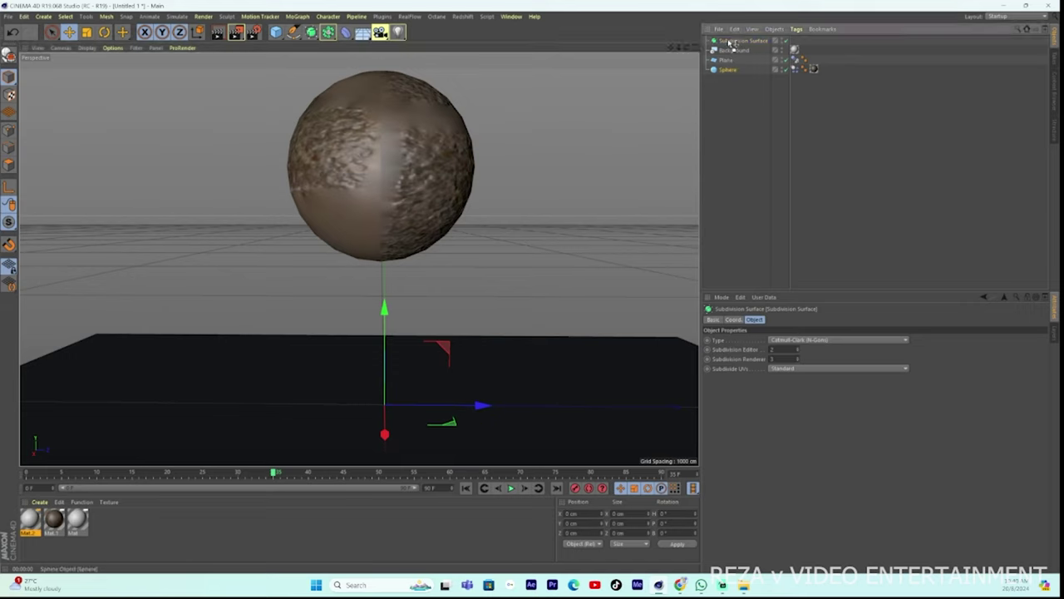
pyautogui.moveTo(730, 42); pyautogui.dragTo(732, 41)
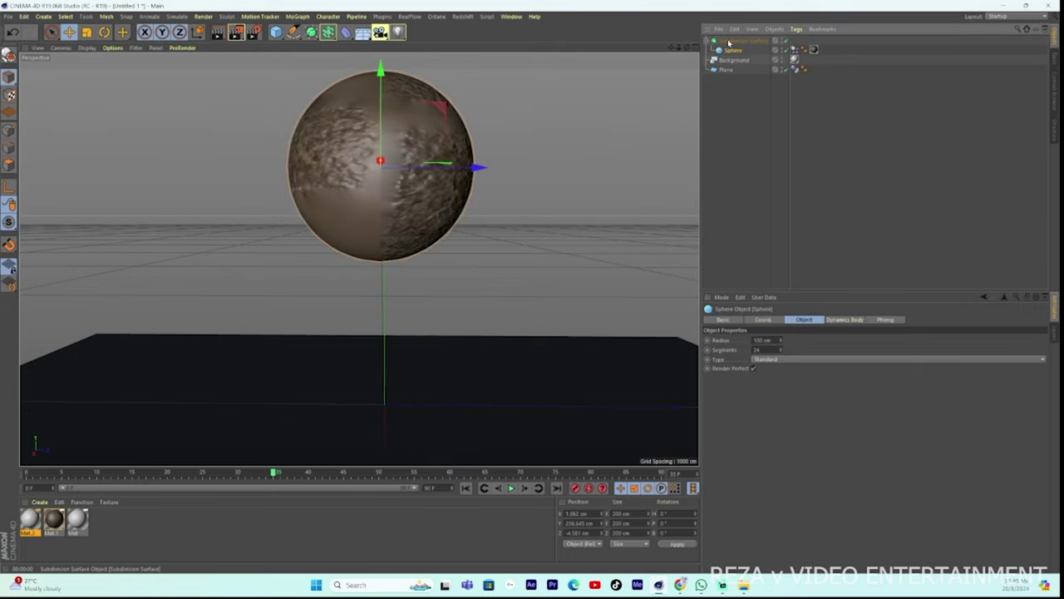
pyautogui.click(509, 488)
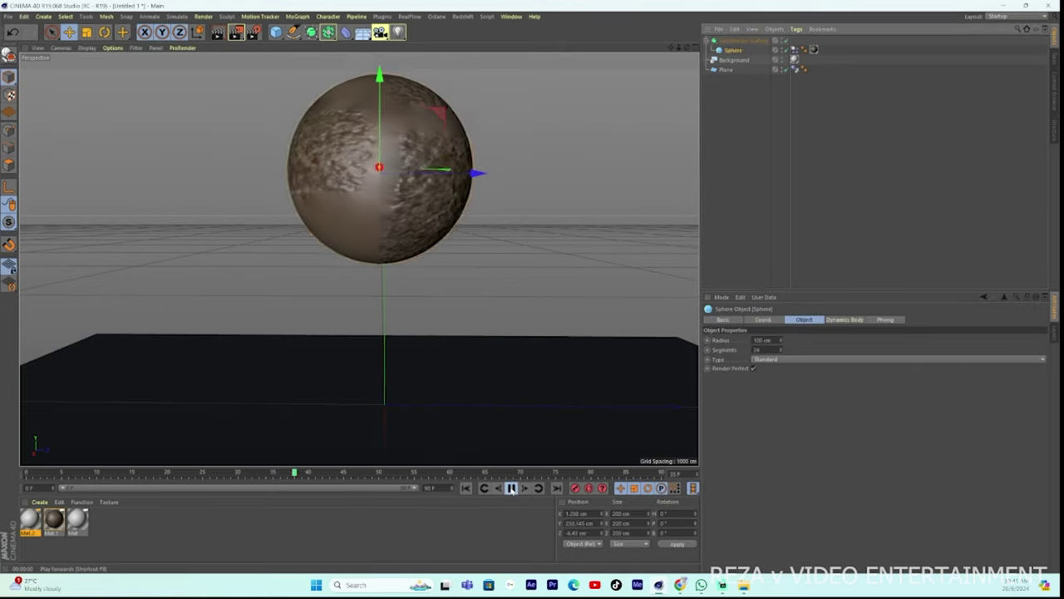
pyautogui.click(466, 488)
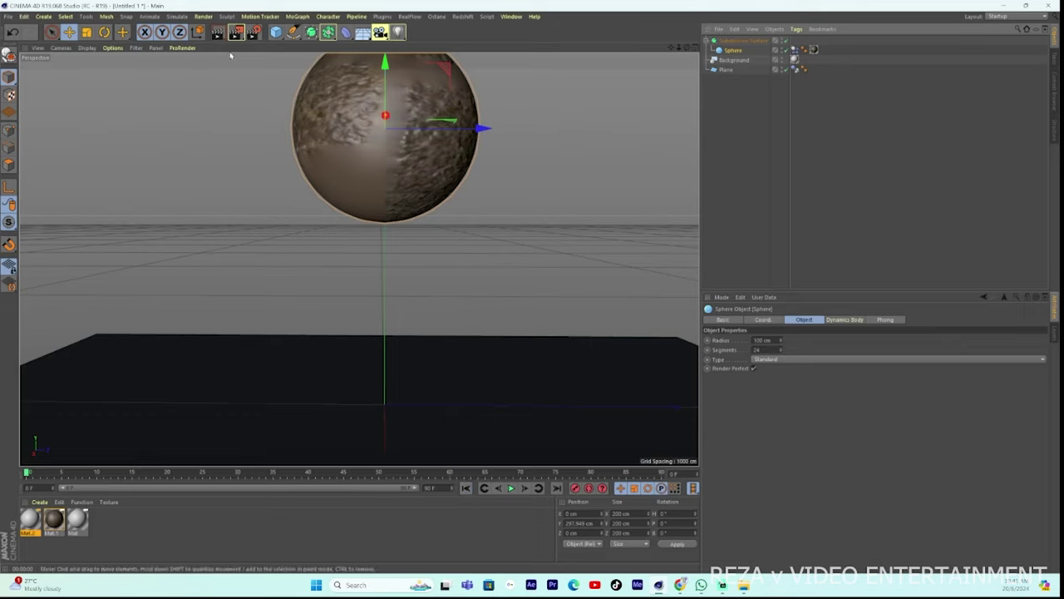
pyautogui.click(297, 16)
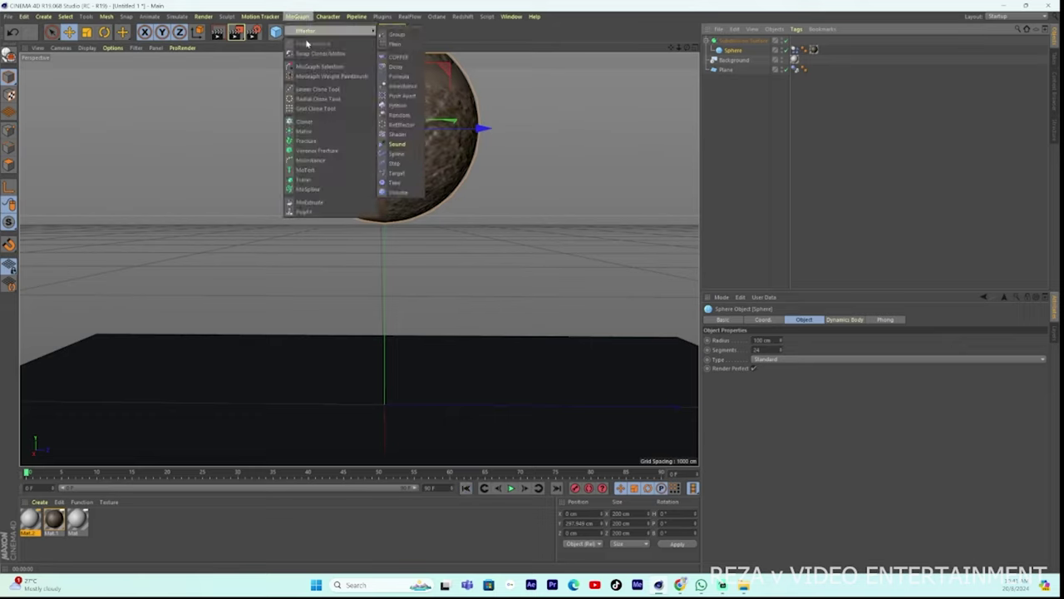
# Step: Add a Voronoi Fracture object containing the subdivided sphere and stop playback
pyautogui.click(338, 154)
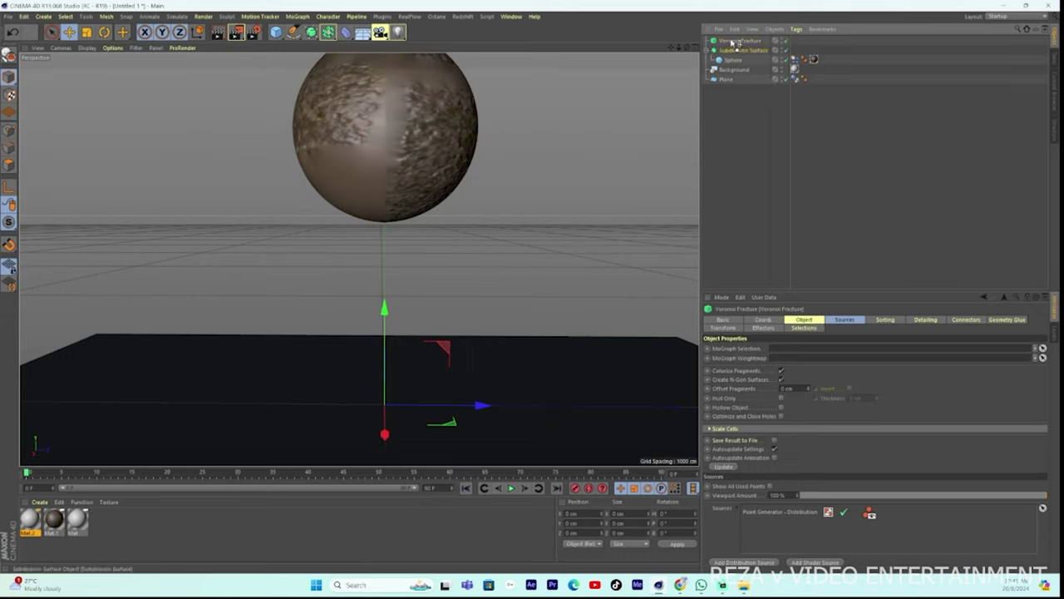
pyautogui.moveTo(733, 44); pyautogui.dragTo(732, 42)
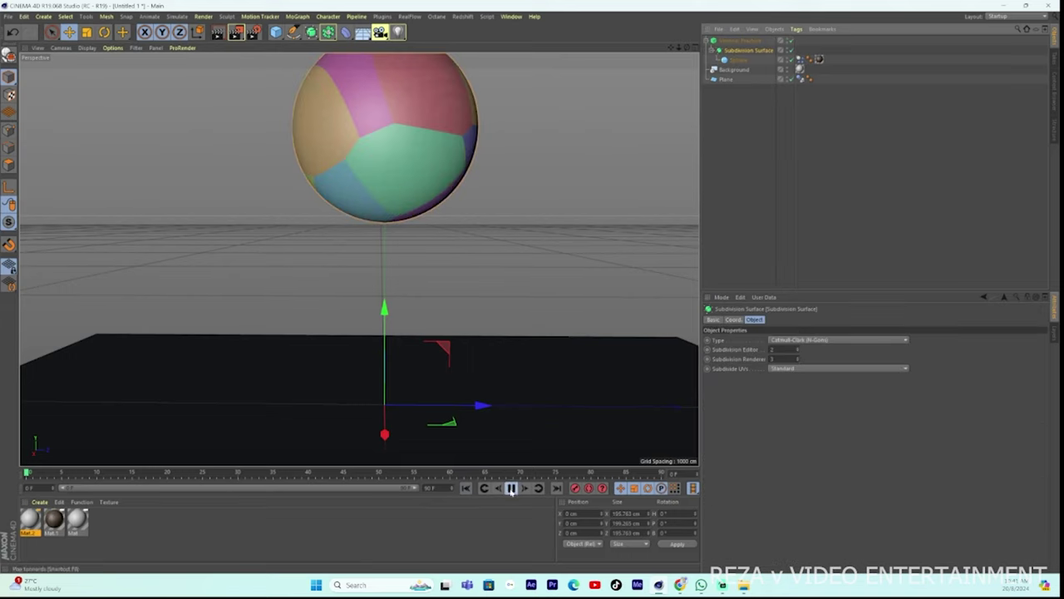
pyautogui.click(511, 488)
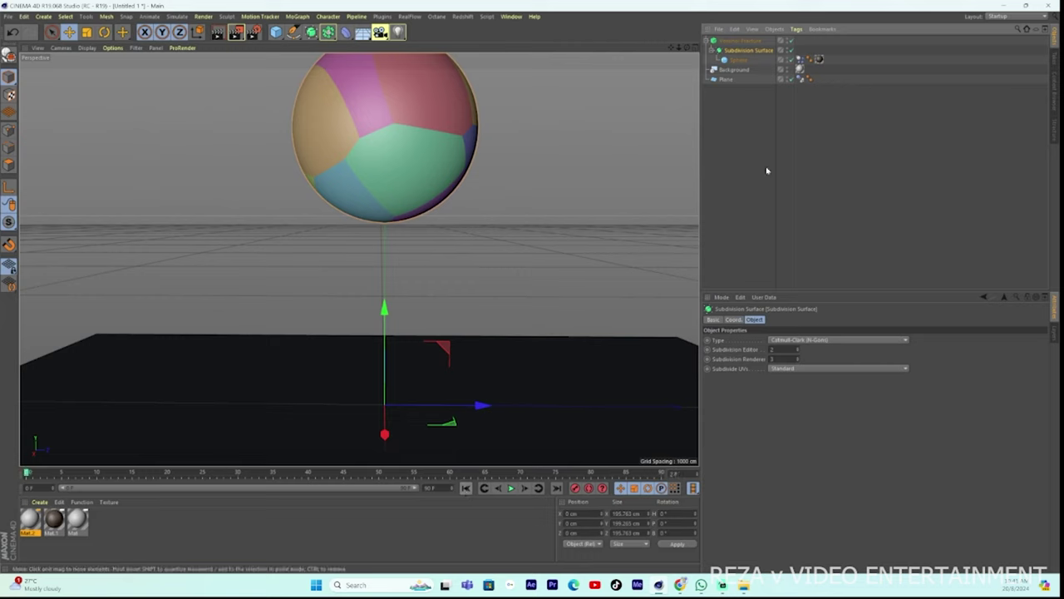
# Step: Test-play the Dynamics Body tag's simulation, rewind to frame 0, and delete the tag
pyautogui.click(809, 59)
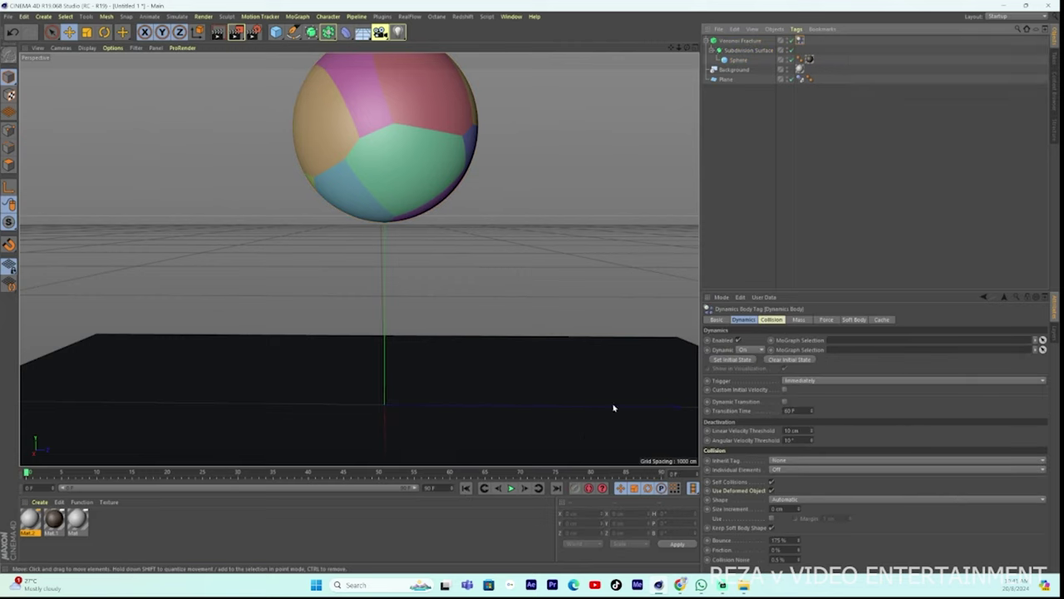
pyautogui.click(511, 488)
pyautogui.click(465, 489)
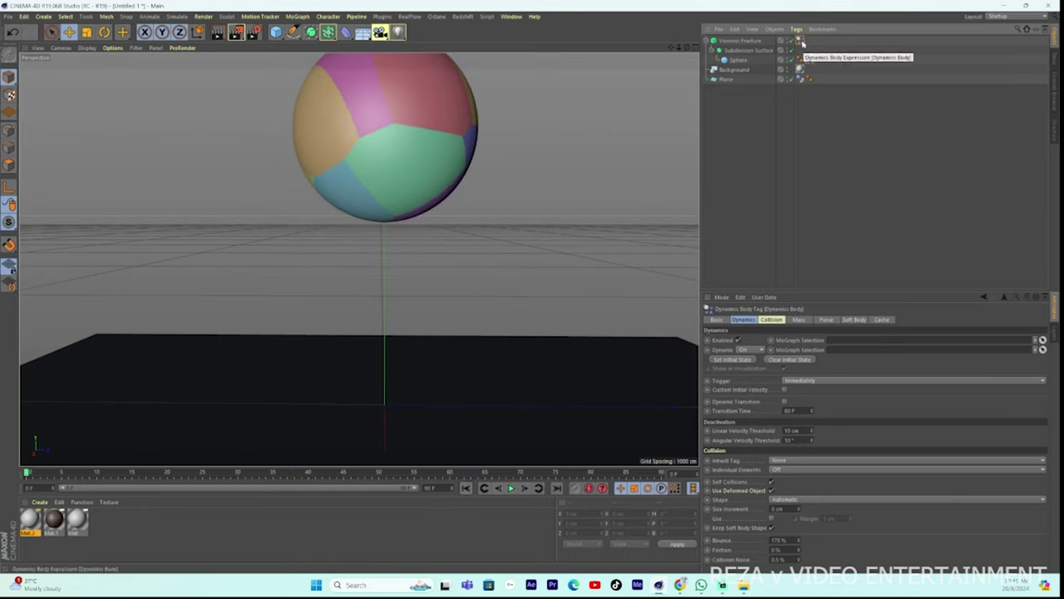
pyautogui.press('Delete')
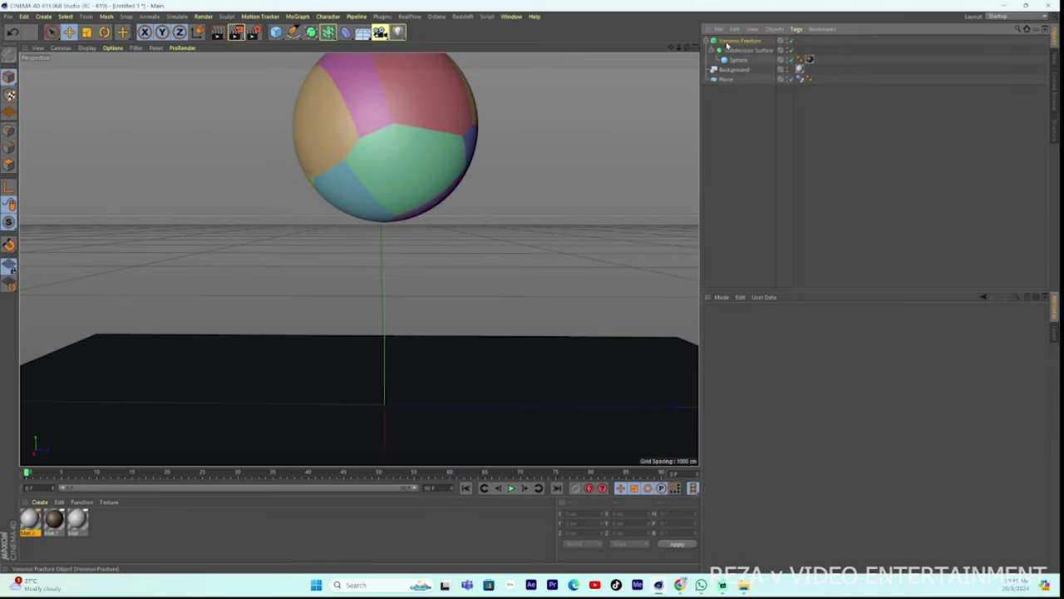
# Step: Give Voronoi Fracture a Rigid Body tag and replay the simulation to watch the sphere shatter
pyautogui.rightClick(728, 41)
pyautogui.moveTo(759, 155)
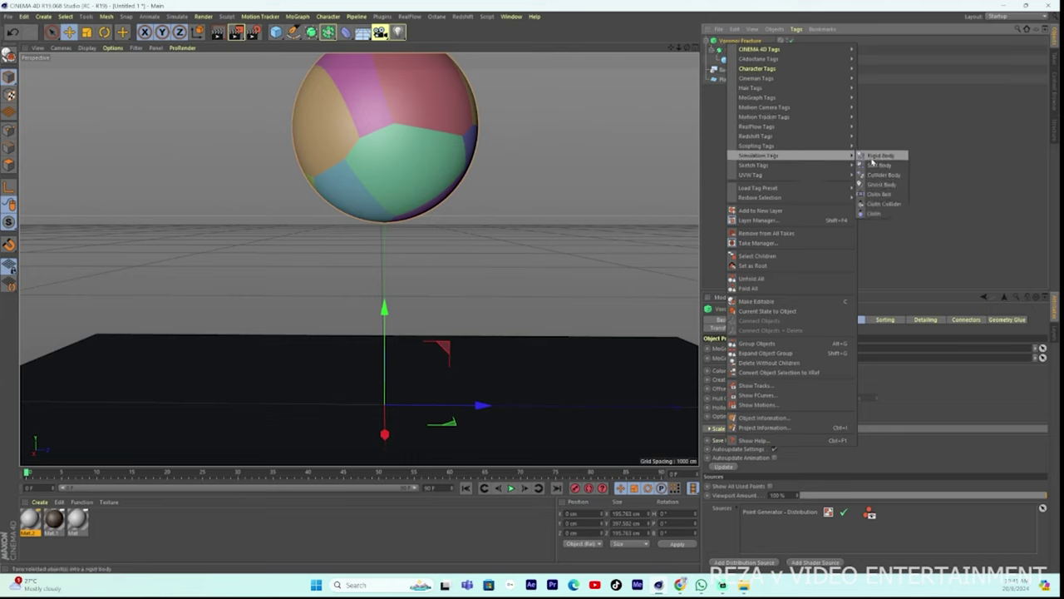
pyautogui.click(876, 161)
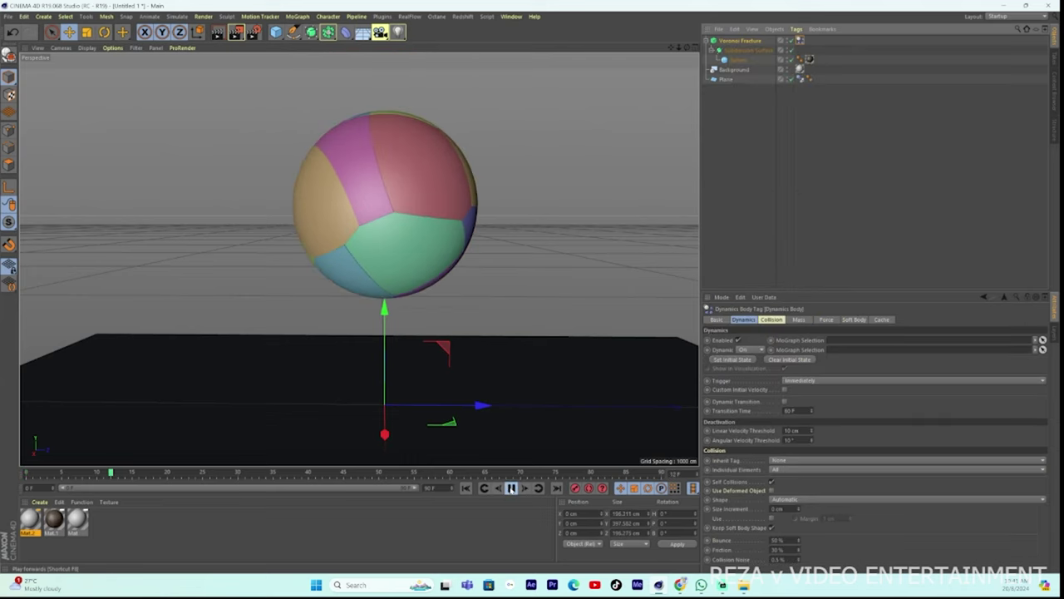
pyautogui.click(510, 488)
pyautogui.click(466, 488)
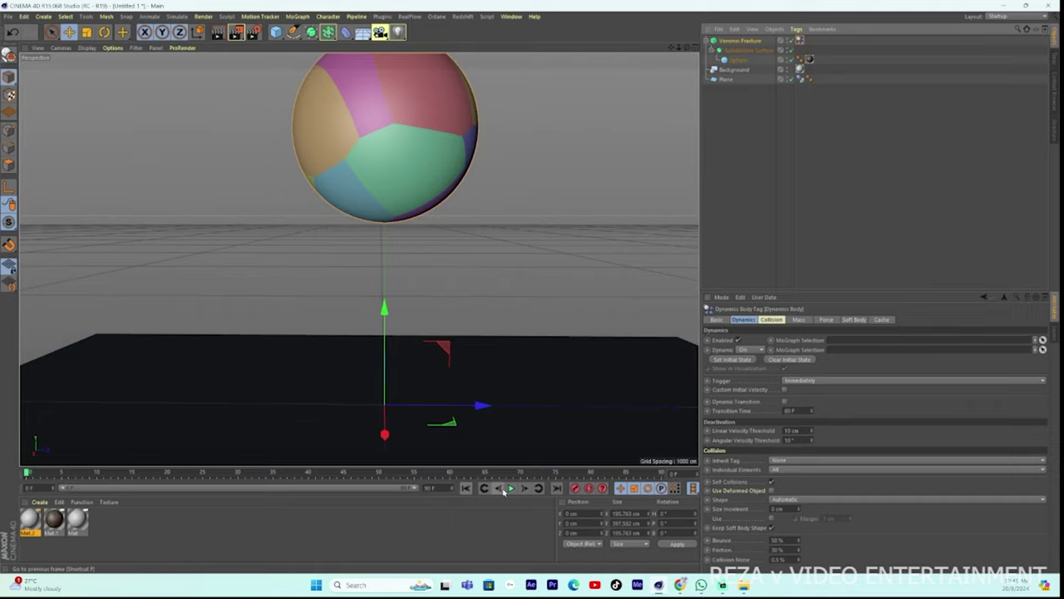
pyautogui.click(510, 487)
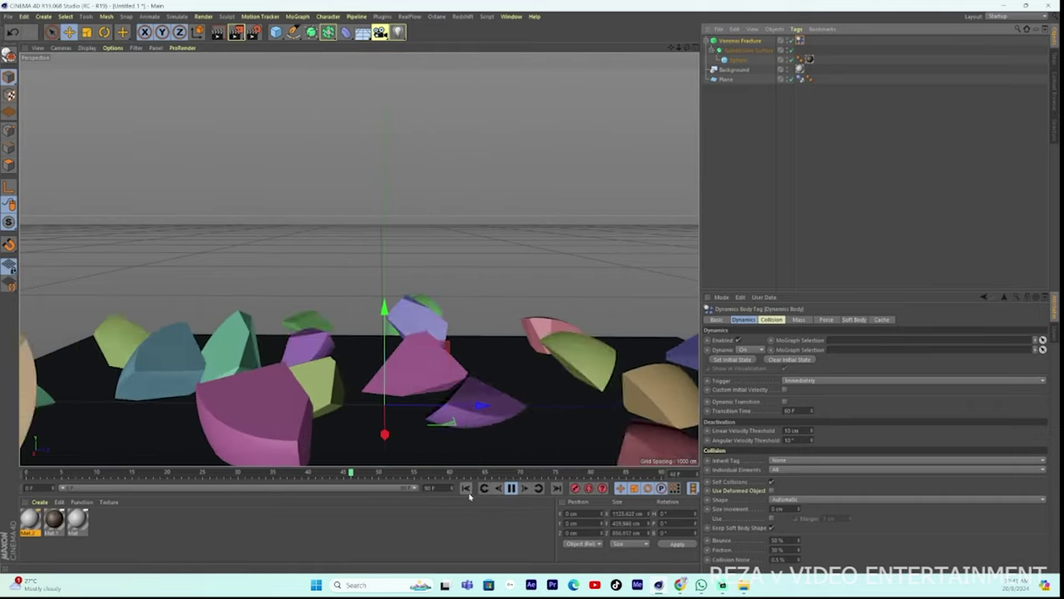
pyautogui.click(466, 488)
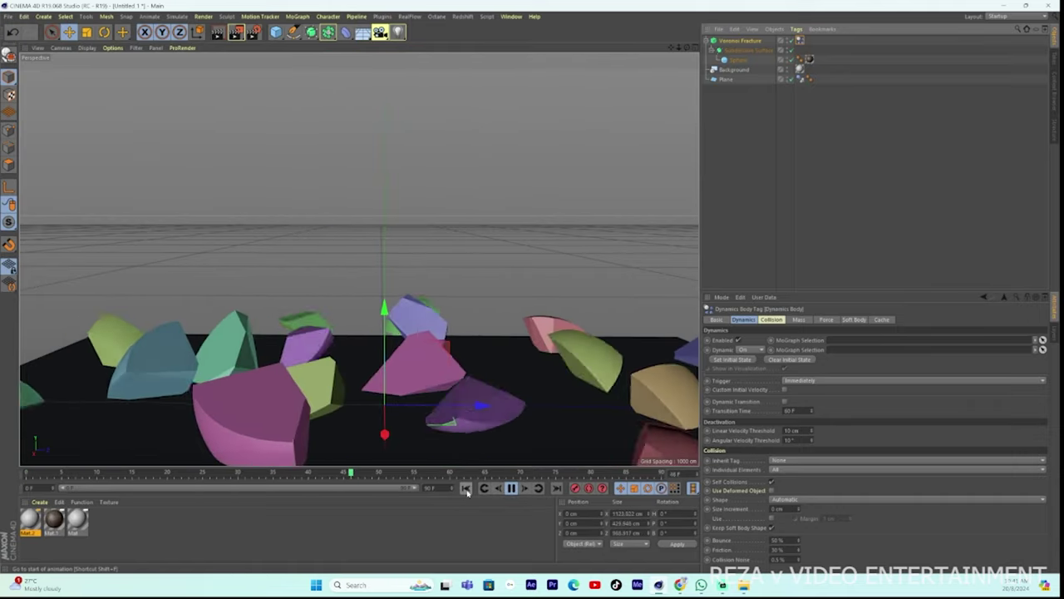
pyautogui.click(466, 488)
pyautogui.click(468, 490)
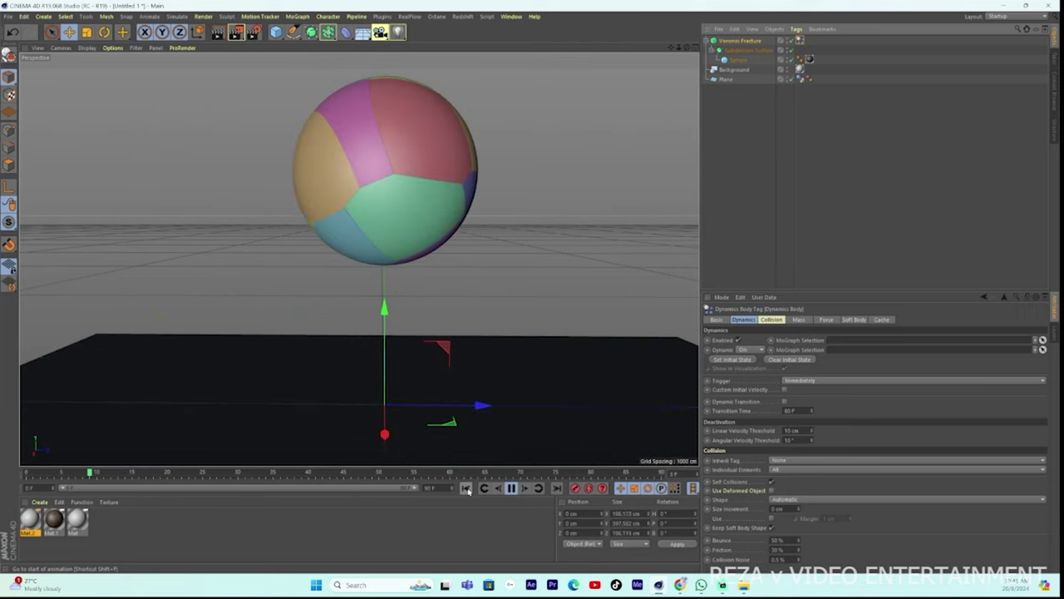
pyautogui.click(468, 489)
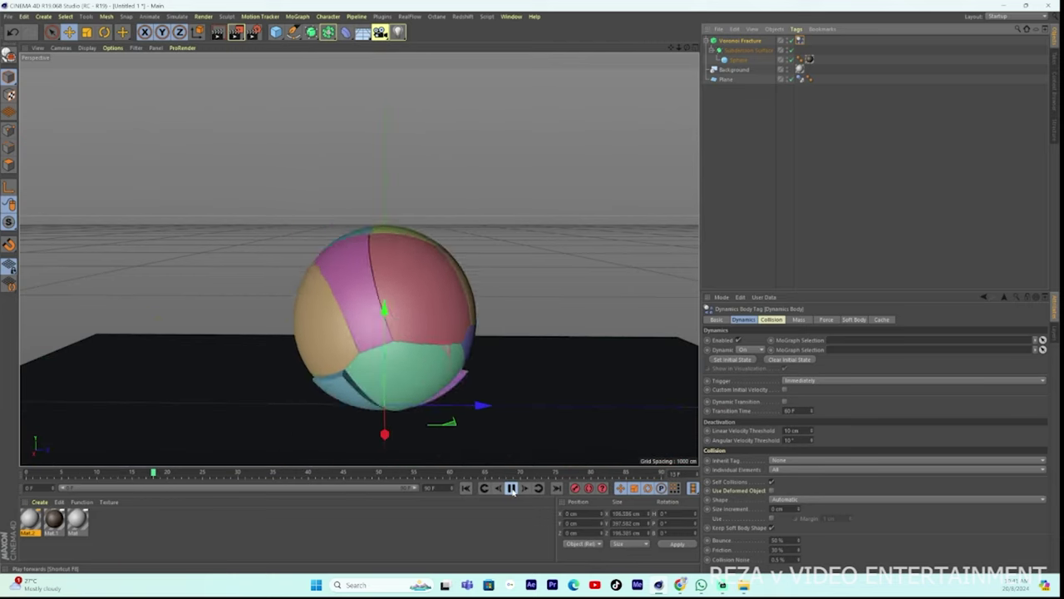
pyautogui.click(511, 488)
pyautogui.click(466, 488)
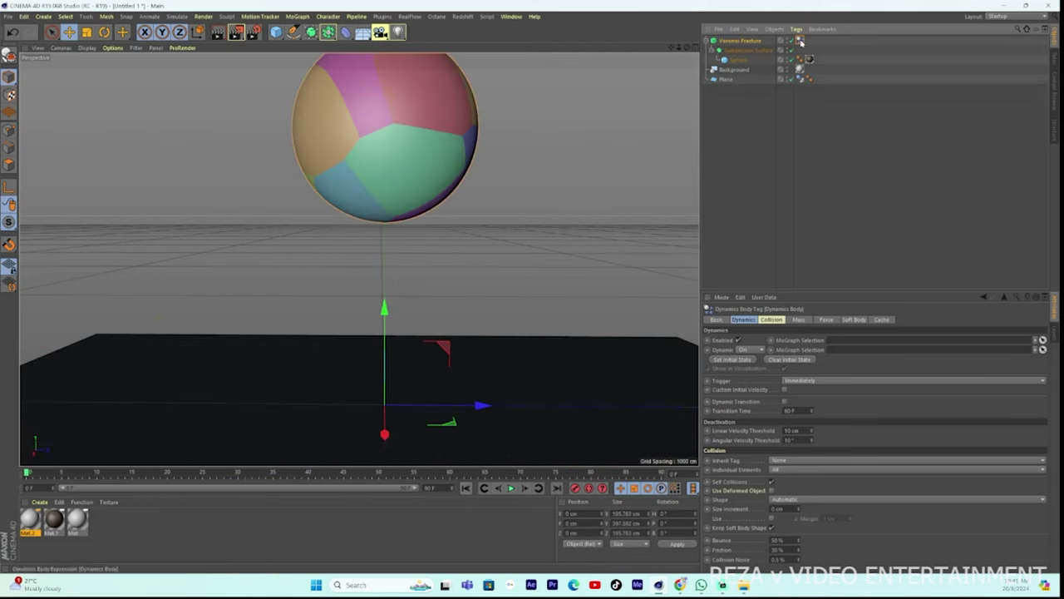
pyautogui.click(749, 43)
# Step: Raise the Point Generator - Distribution point amount to 87 and replay the finer shatter
pyautogui.click(800, 509)
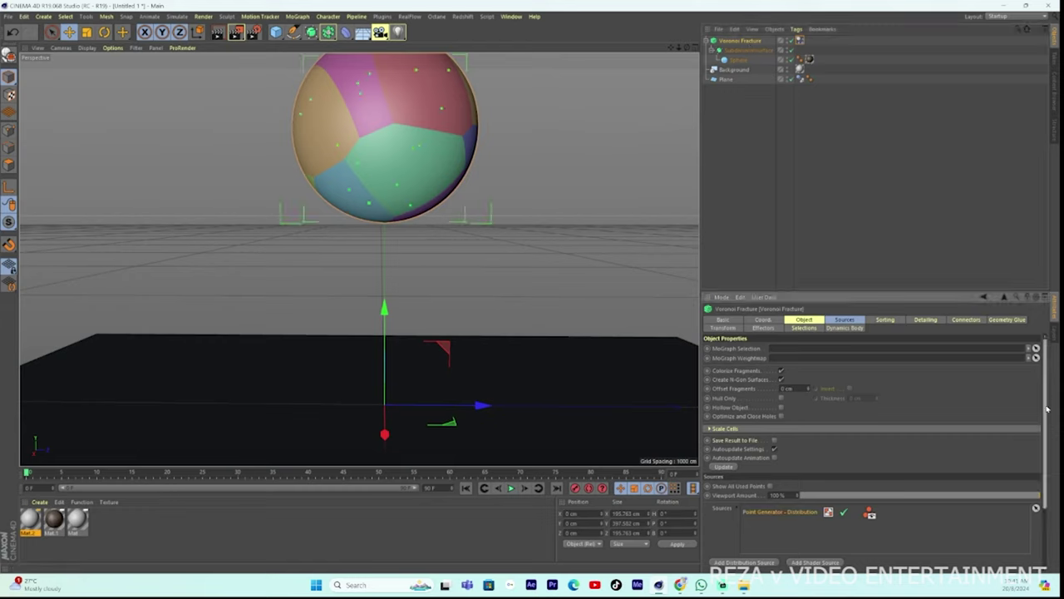
pyautogui.moveTo(1049, 407); pyautogui.dragTo(1047, 464)
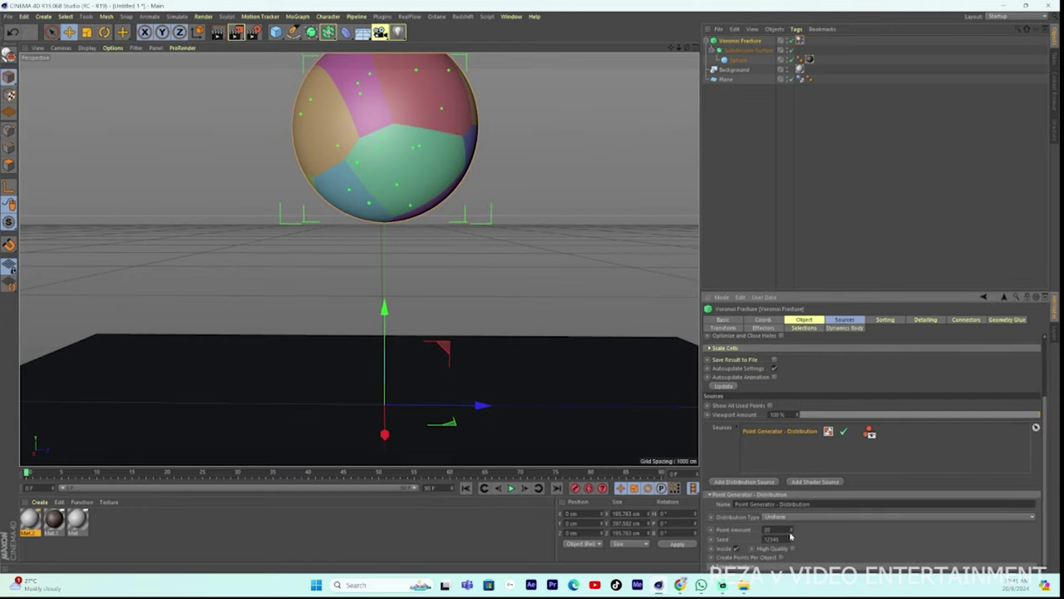
pyautogui.moveTo(792, 529); pyautogui.dragTo(823, 528)
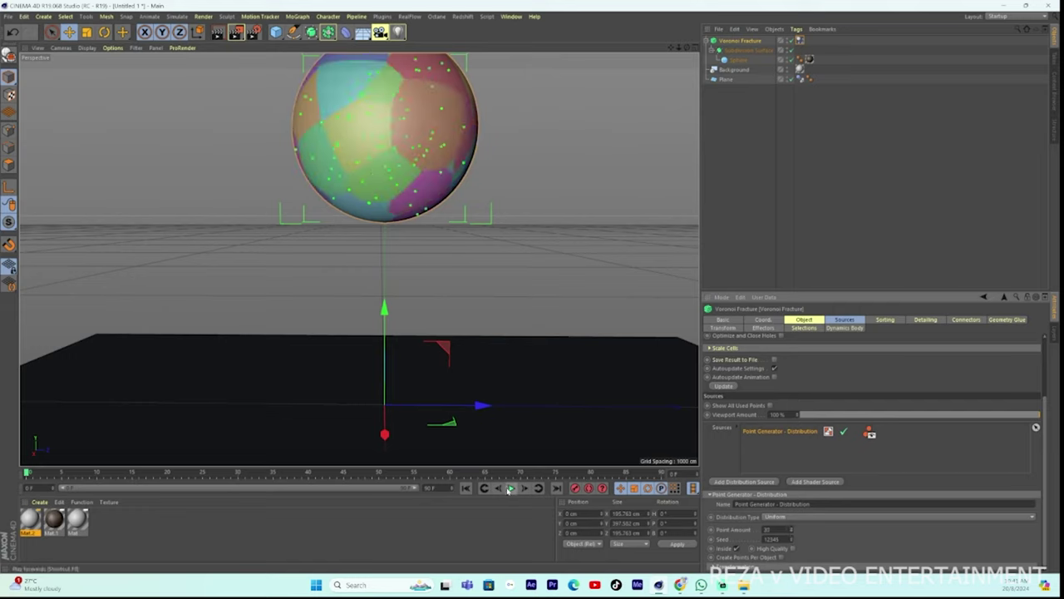
pyautogui.click(509, 489)
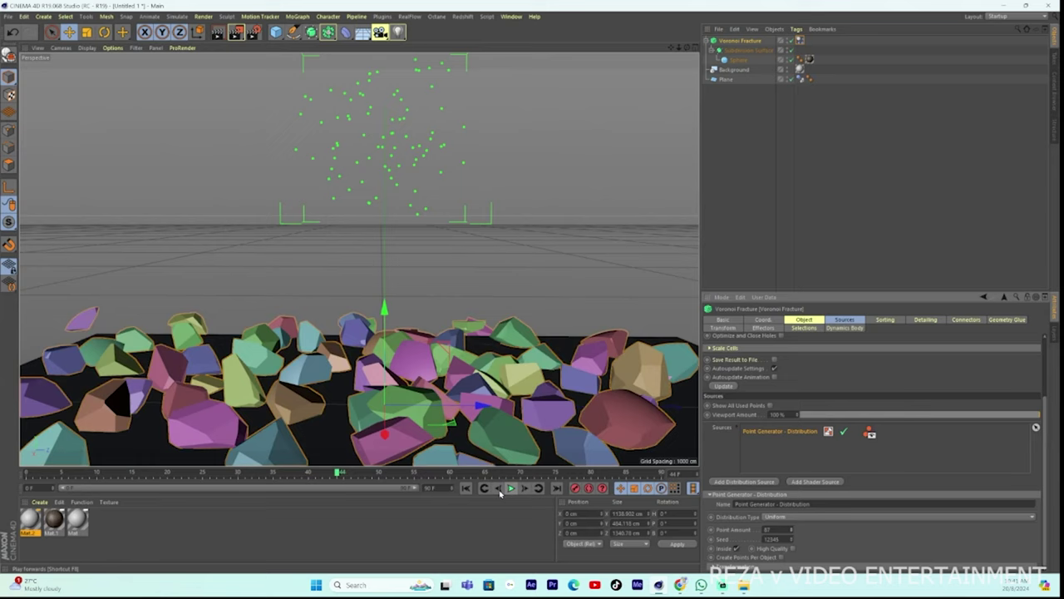
pyautogui.click(466, 488)
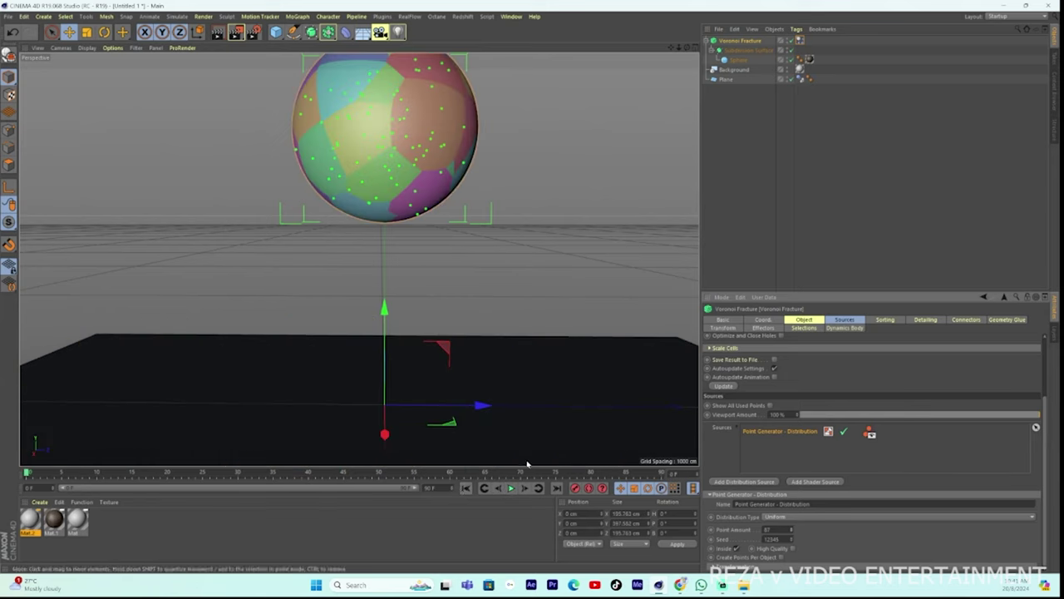
pyautogui.click(510, 488)
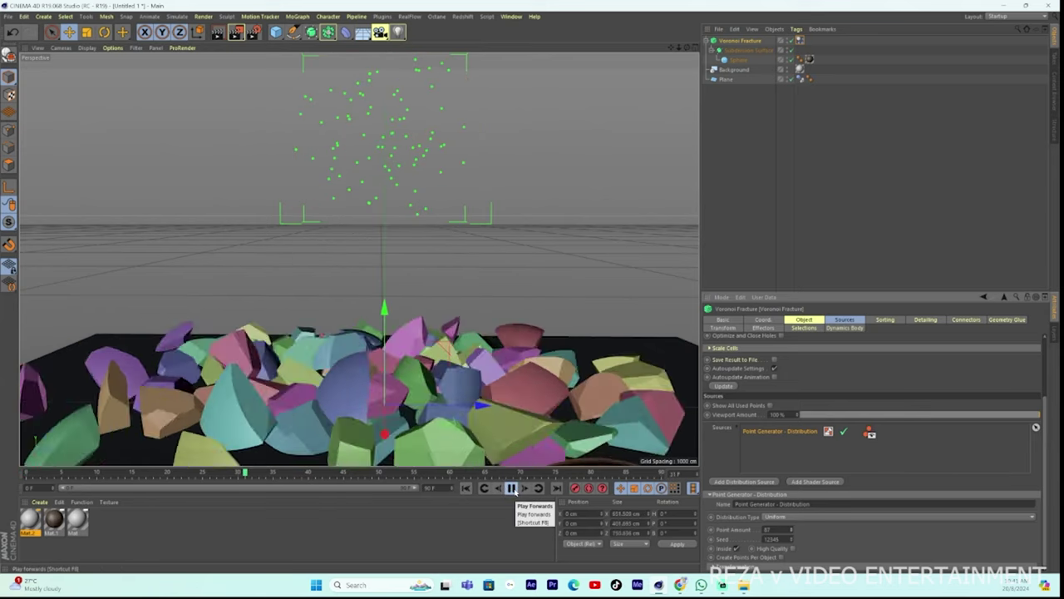
pyautogui.click(511, 488)
pyautogui.click(465, 488)
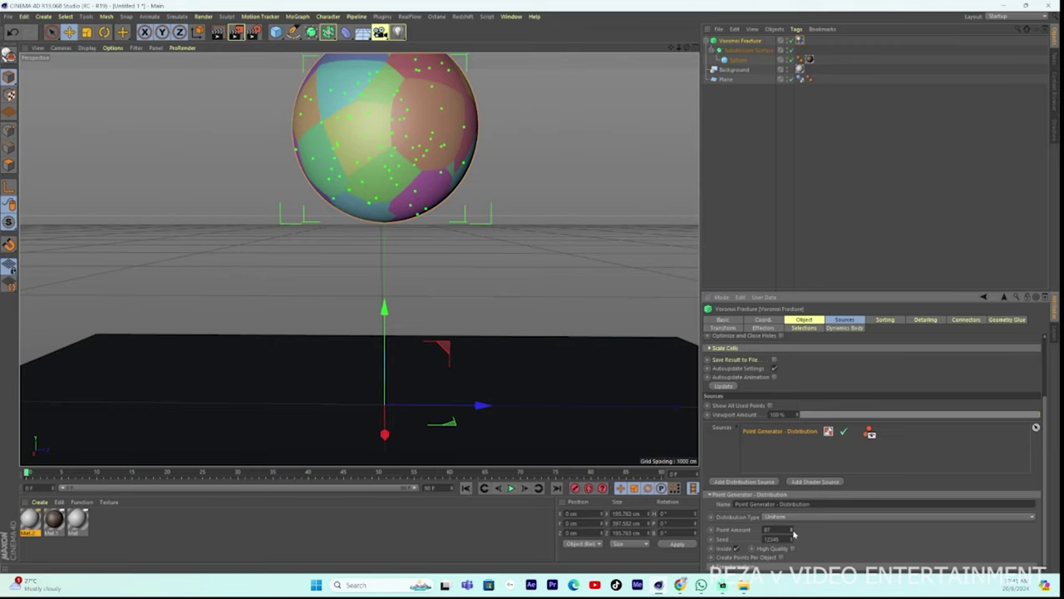
# Step: Lower the Voronoi Point Amount to 2 and play to watch the sphere split in two
pyautogui.moveTo(791, 532); pyautogui.dragTo(791, 573)
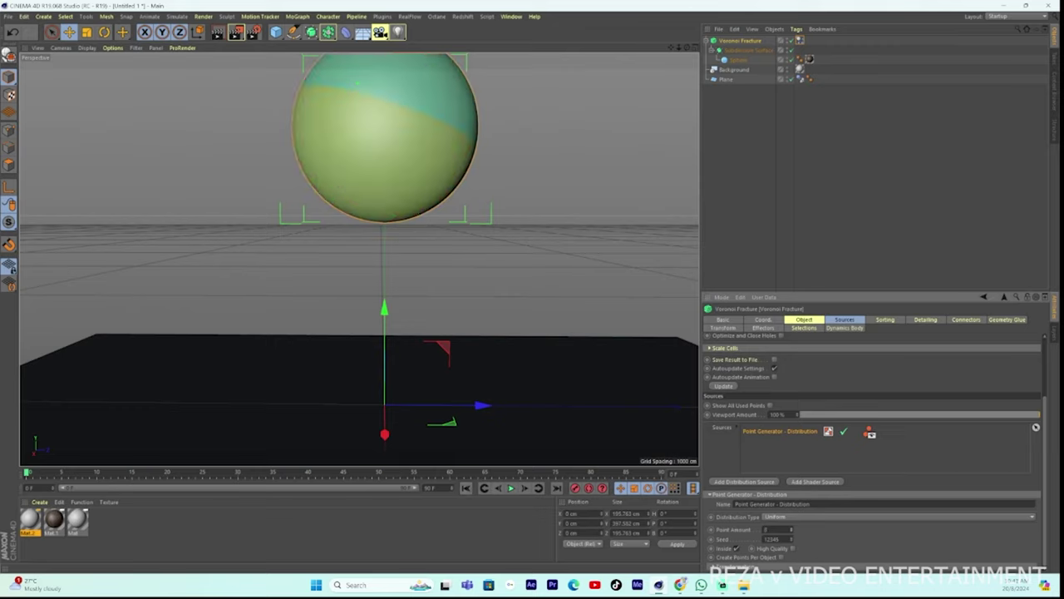
pyautogui.click(510, 488)
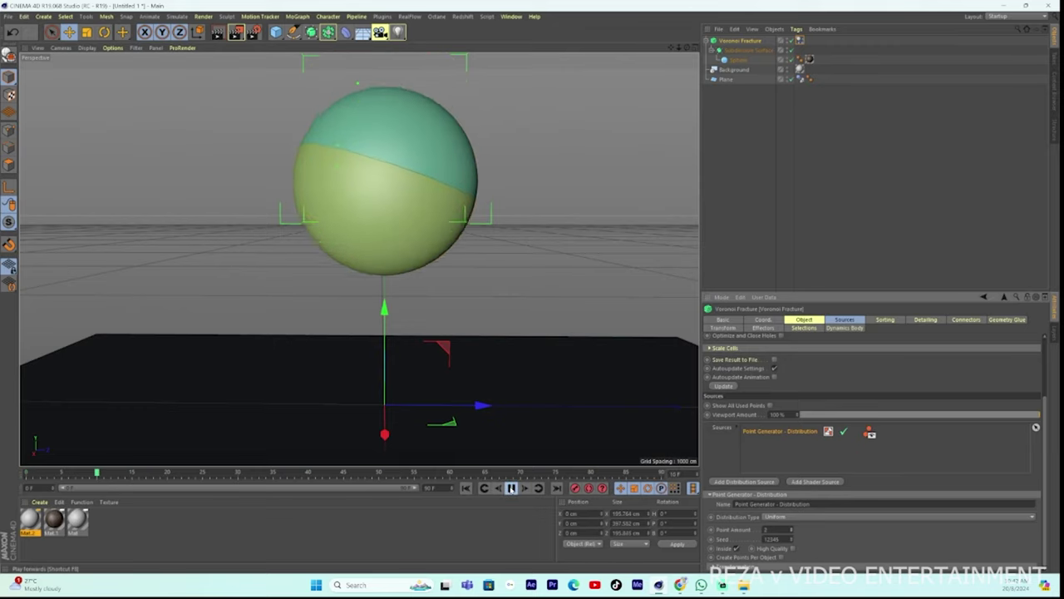
pyautogui.click(510, 488)
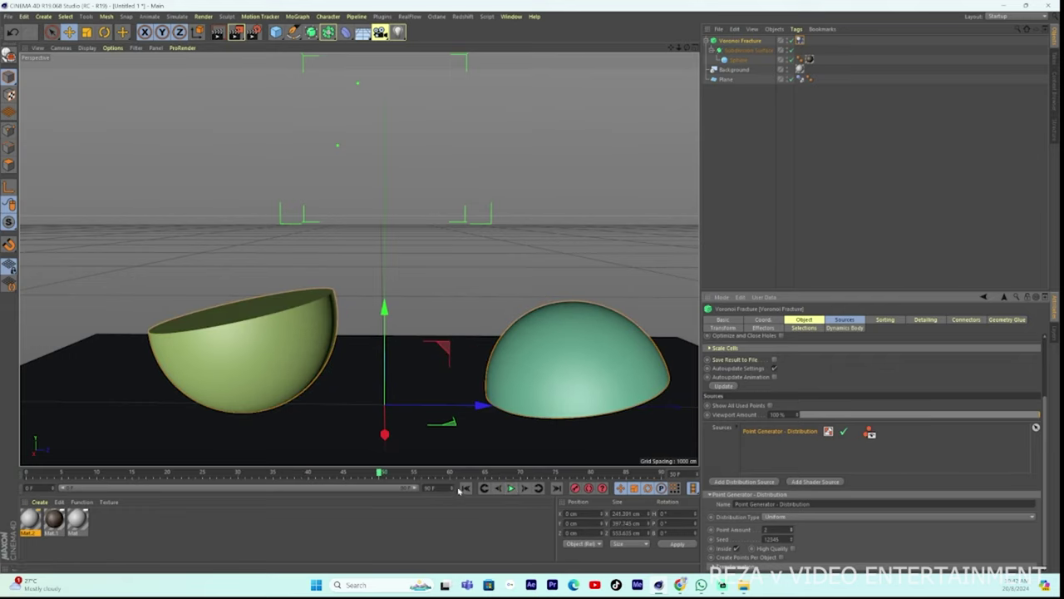
pyautogui.click(466, 488)
# Step: Raise Point Amount to 124, change Seed to 12435, and replay the fracture from frame 0
pyautogui.moveTo(791, 530); pyautogui.dragTo(791, 499)
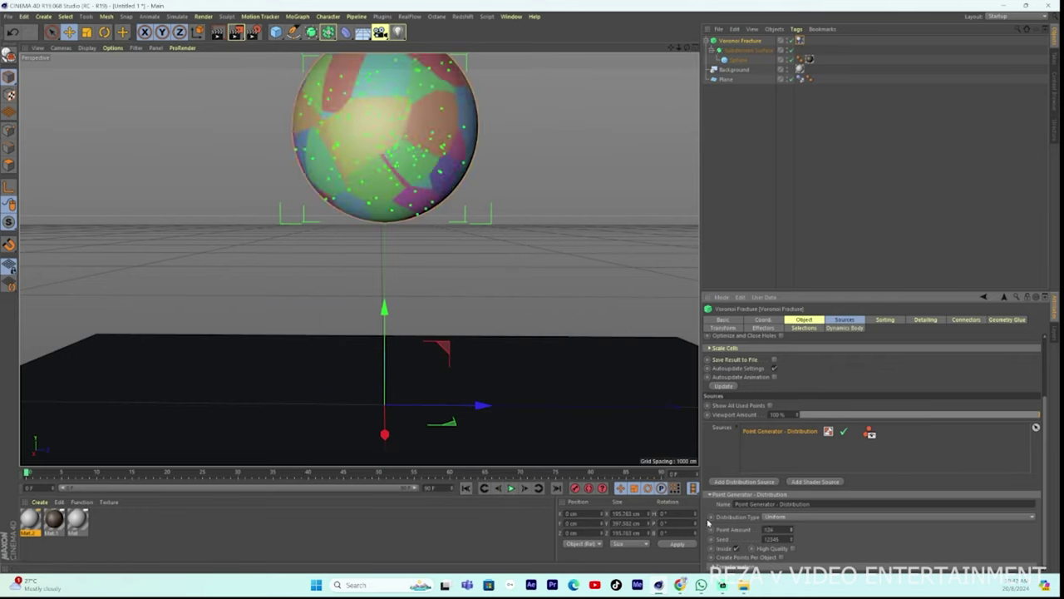
pyautogui.click(511, 488)
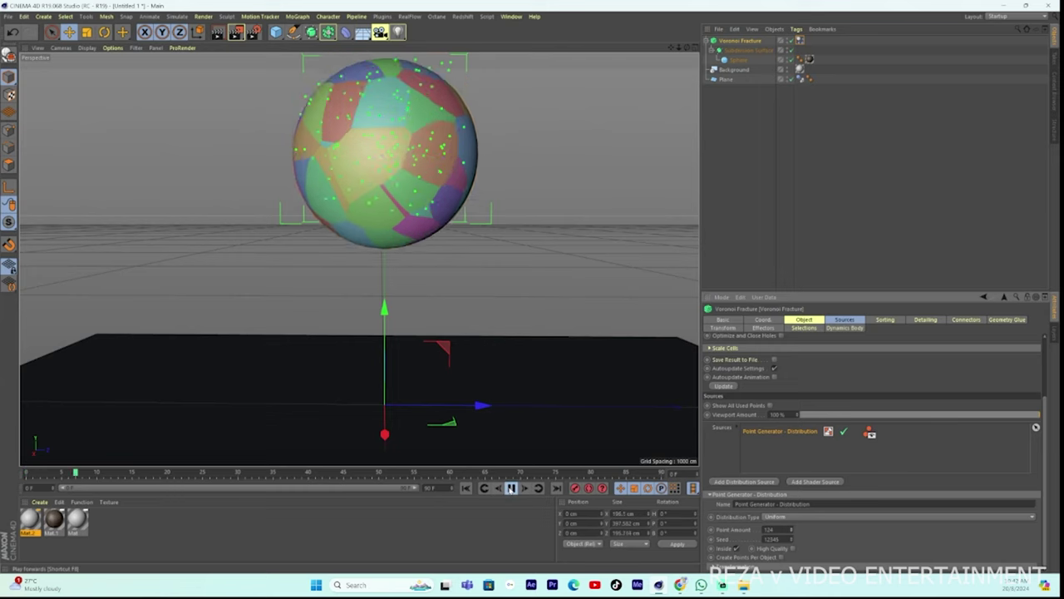
pyautogui.click(463, 488)
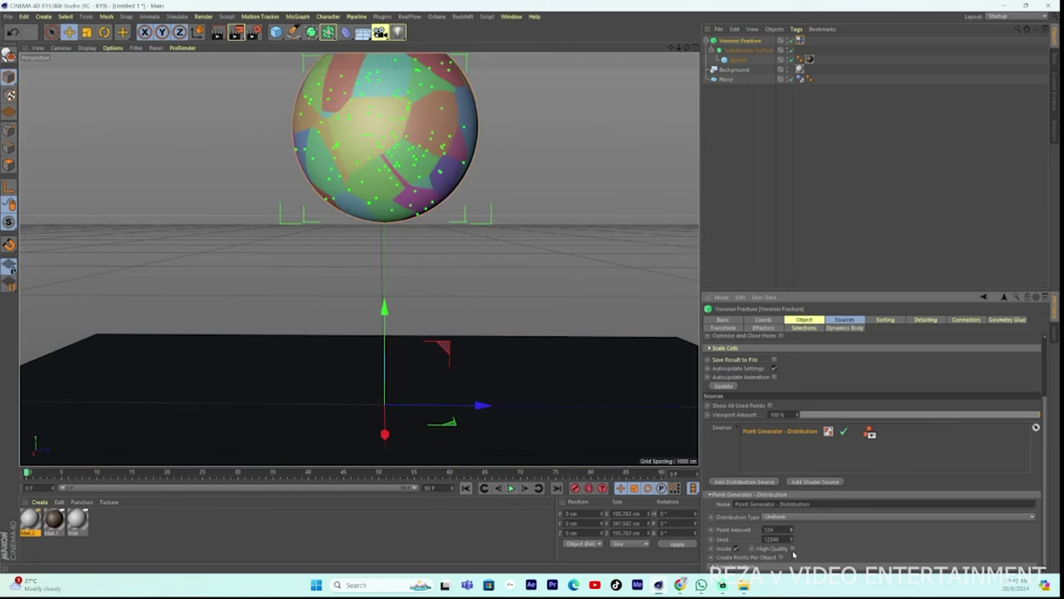
pyautogui.moveTo(790, 540); pyautogui.dragTo(795, 596)
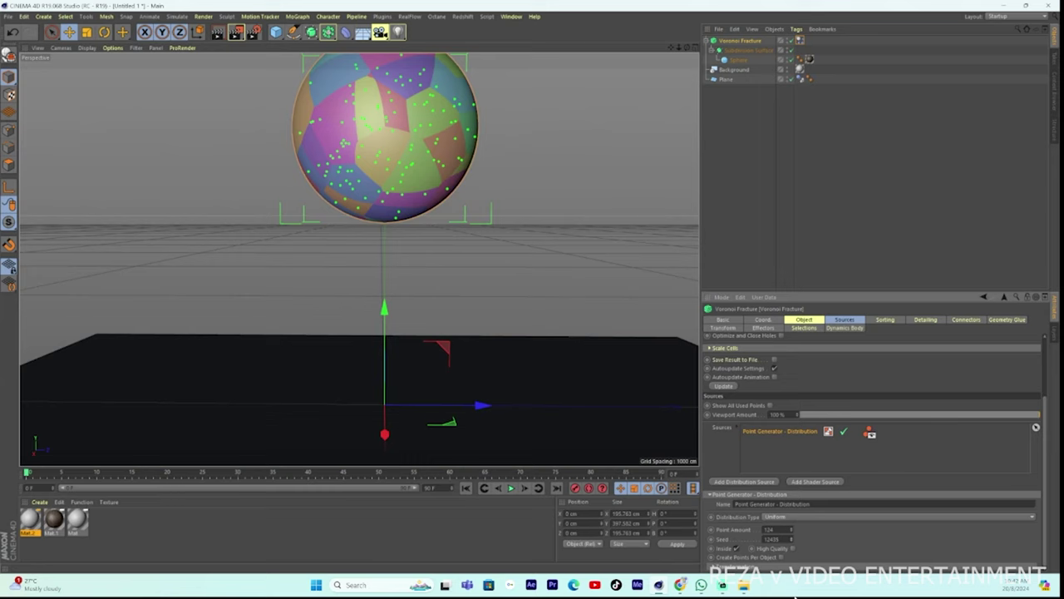
pyautogui.click(510, 488)
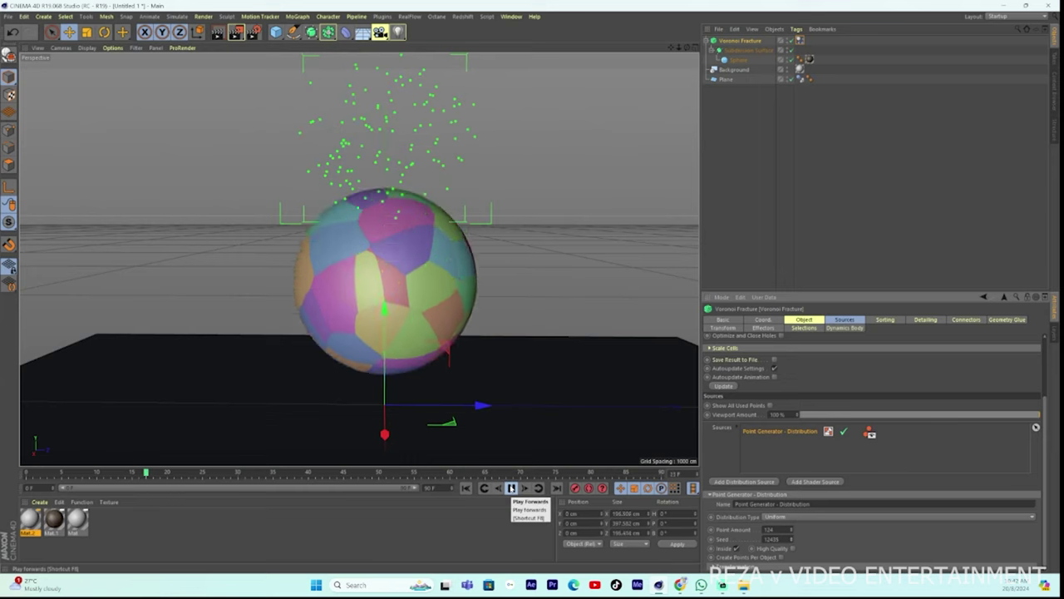
pyautogui.click(465, 488)
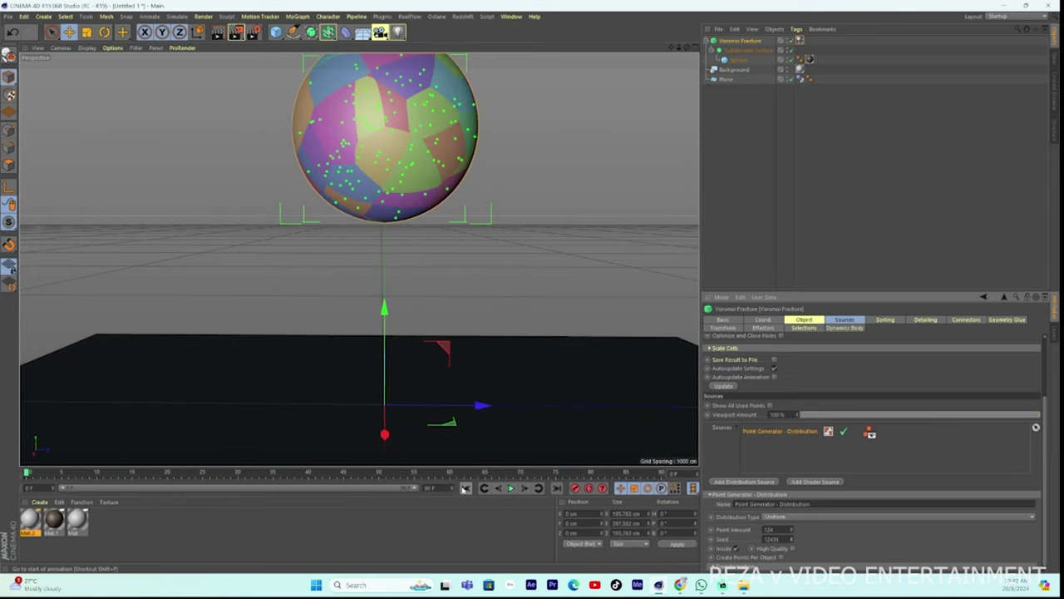